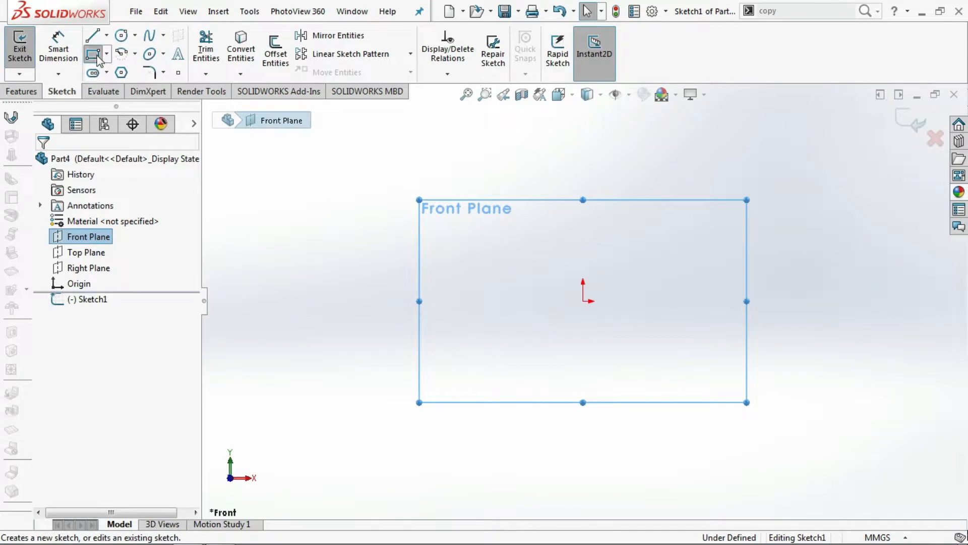
Step: Sketch a vertical corner rectangle about 13 by 81 mm from the origin and a horizontal bar about 82 by 13 mm from its upper-left corner
left_click(93, 54)
left_click(583, 301)
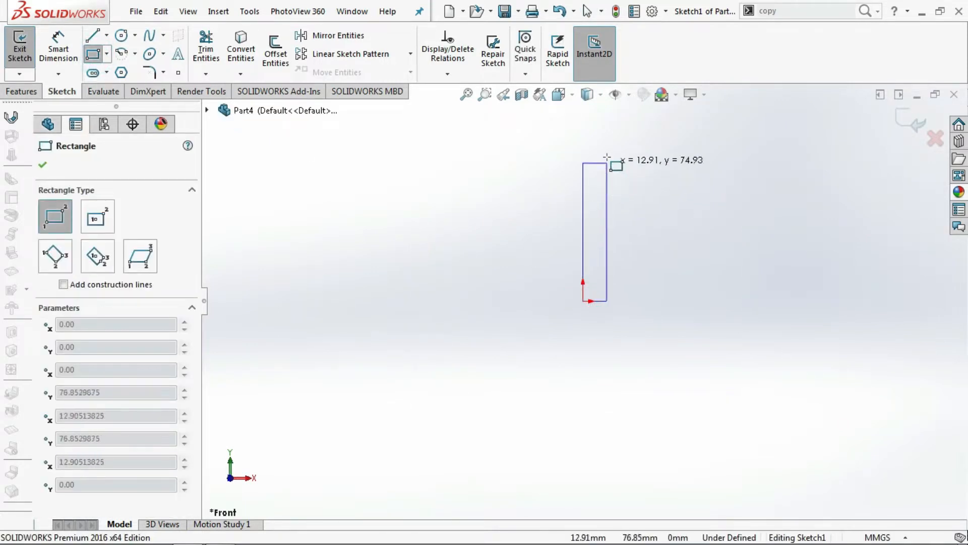
left_click(607, 151)
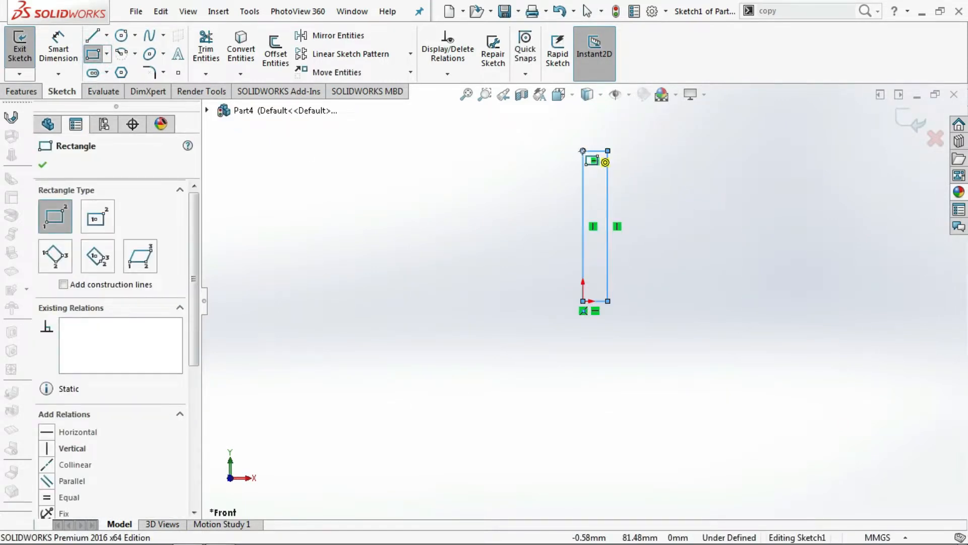
left_click(583, 150)
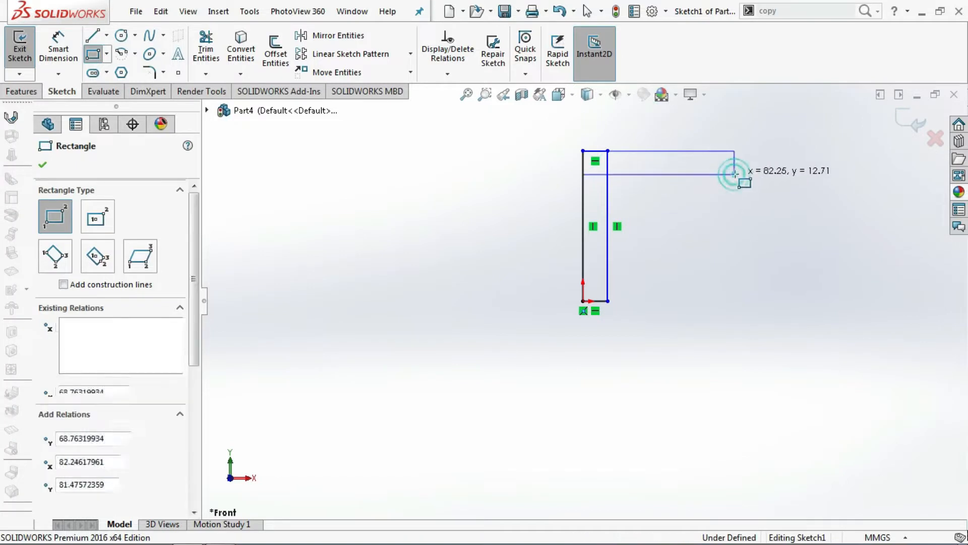
left_click(735, 174)
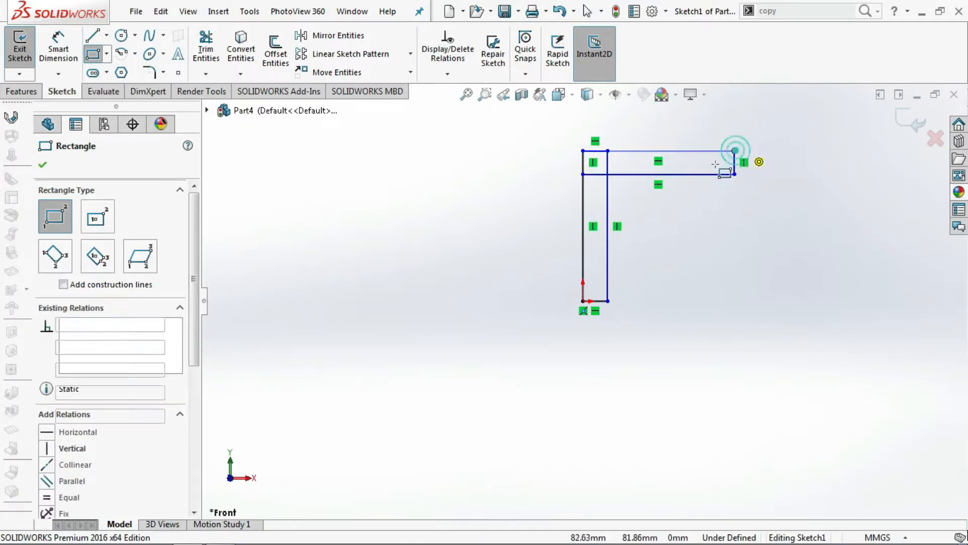
Step: Sketch a matching right leg rectangle down from the top bar's end and a thin horizontal crossbar spanning the outer edges of both legs
left_click(735, 151)
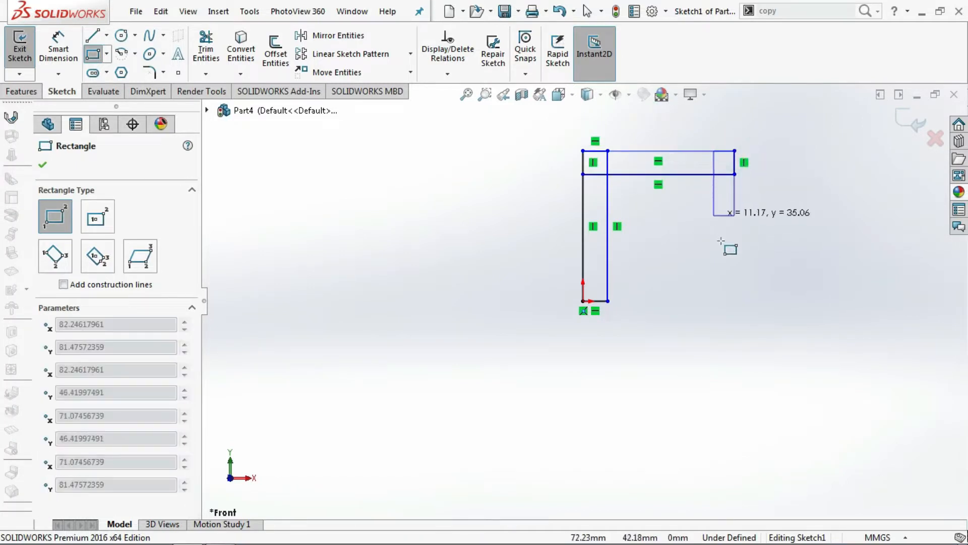
left_click(707, 301)
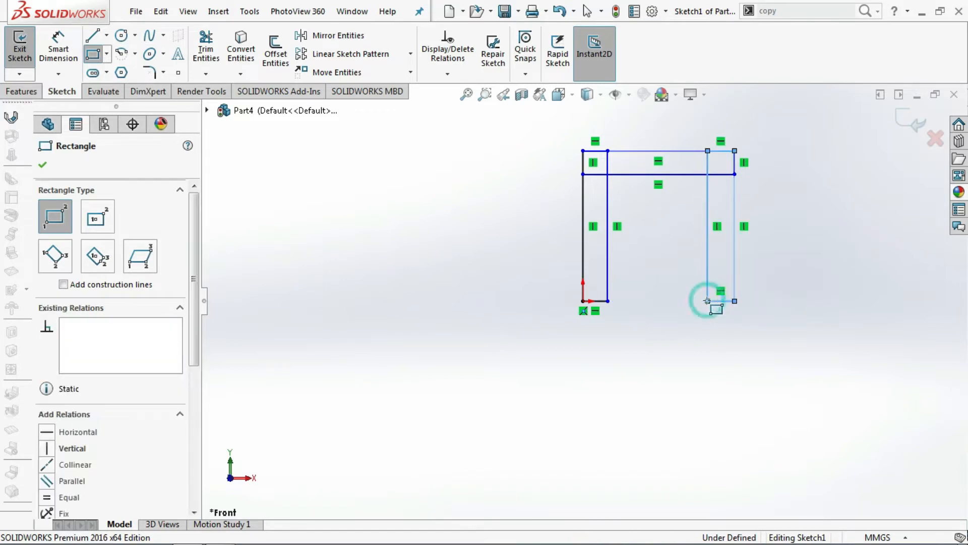
left_click(583, 244)
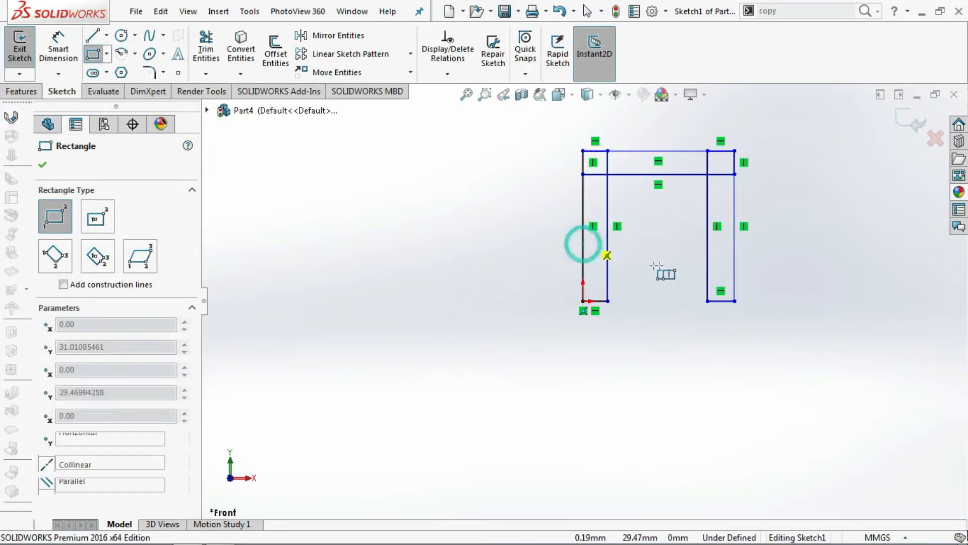
left_click(735, 265)
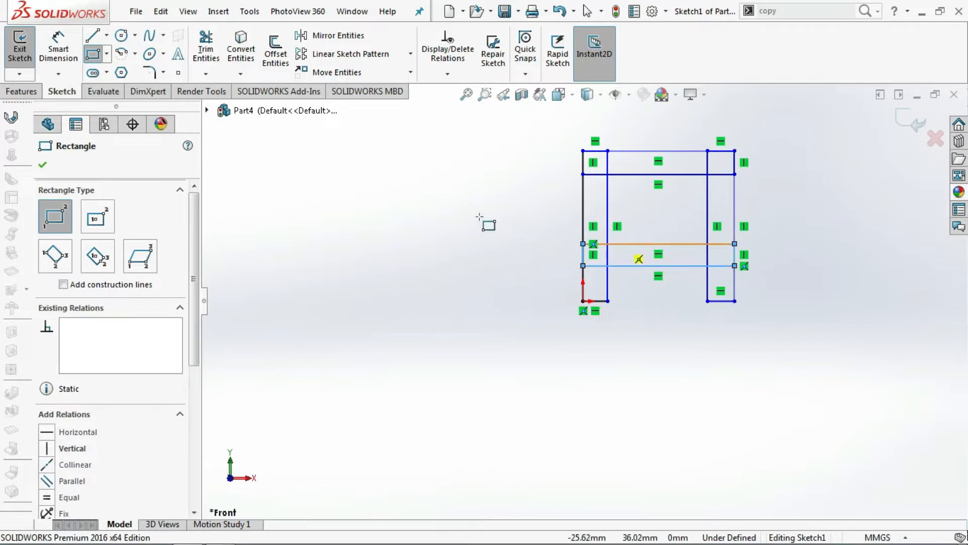
Step: Dimension the right leg's outer edge to a height of 350 mm
left_click(57, 47)
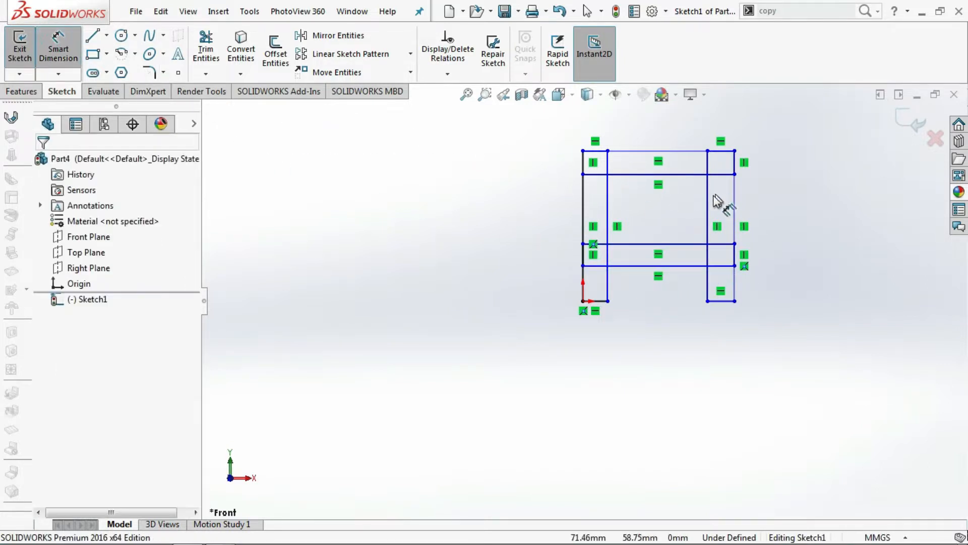
left_click(735, 210)
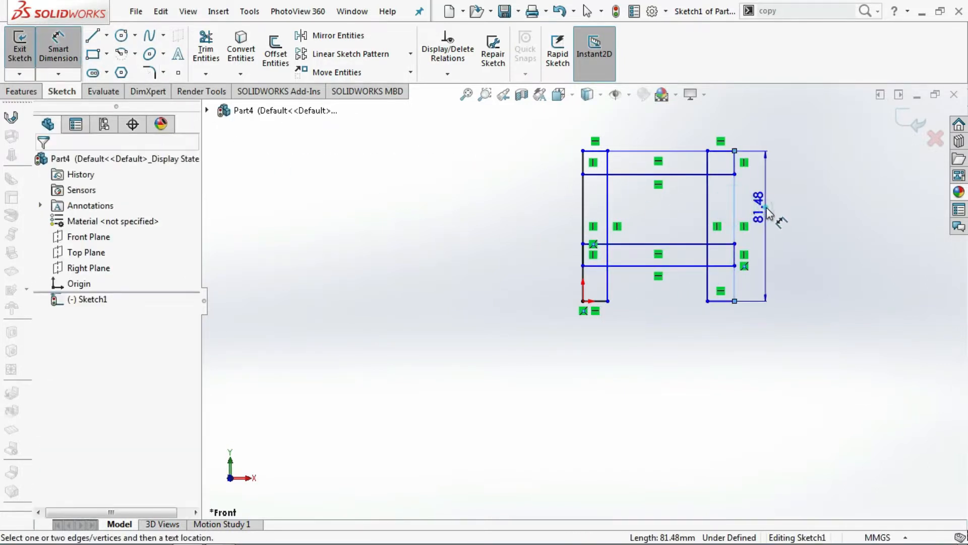
left_click(767, 208)
type("350")
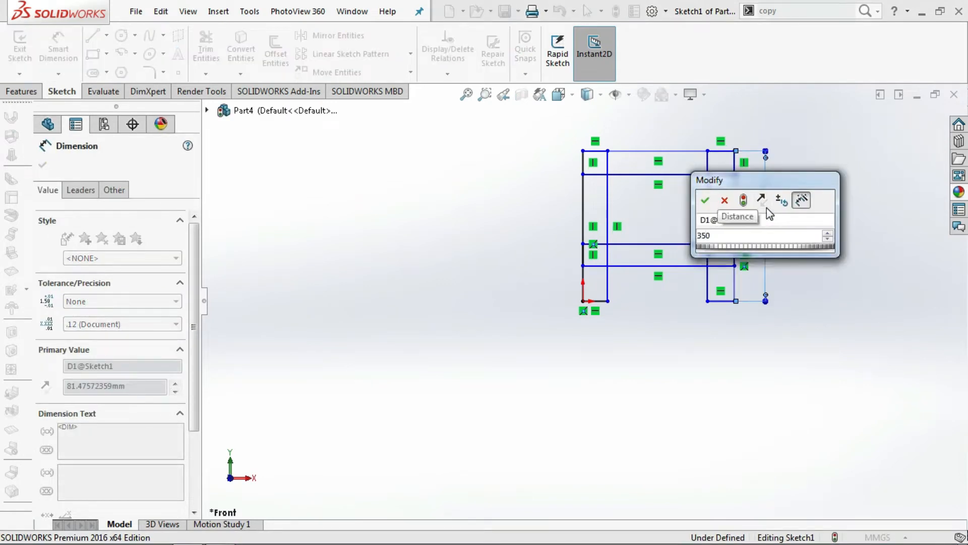
key("Return")
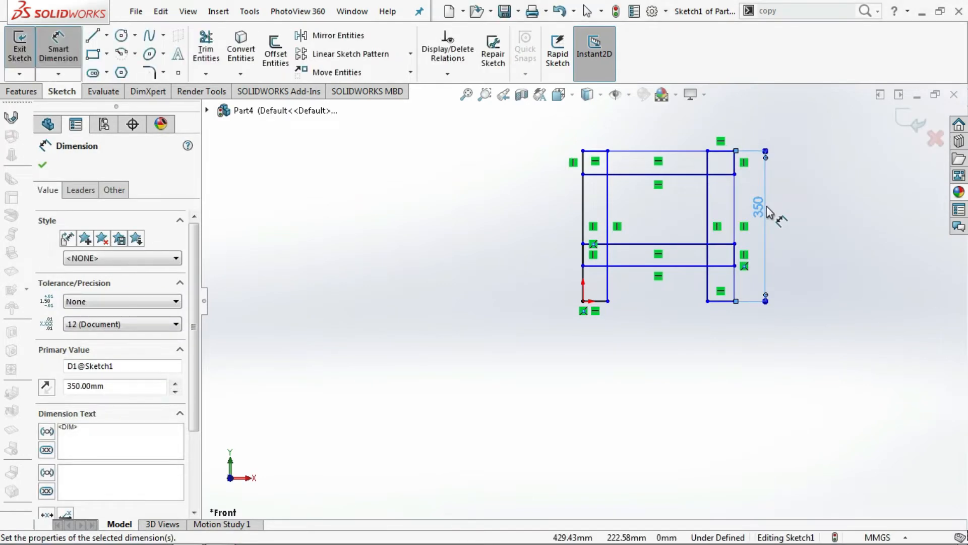
Step: Dimension the bottom edges of the right and left legs to a width of 30 mm each
scroll(707, 258, "down", 5)
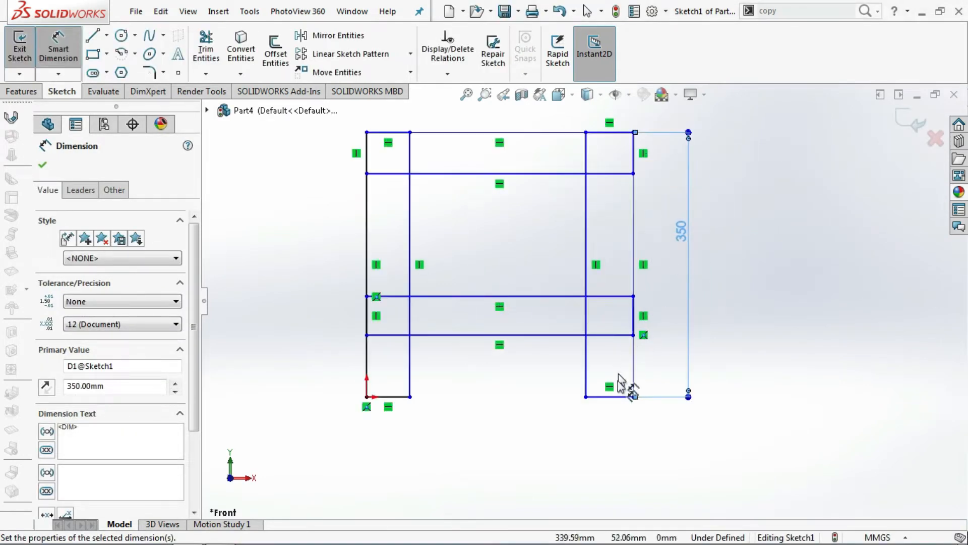
left_click(619, 398)
left_click(617, 418)
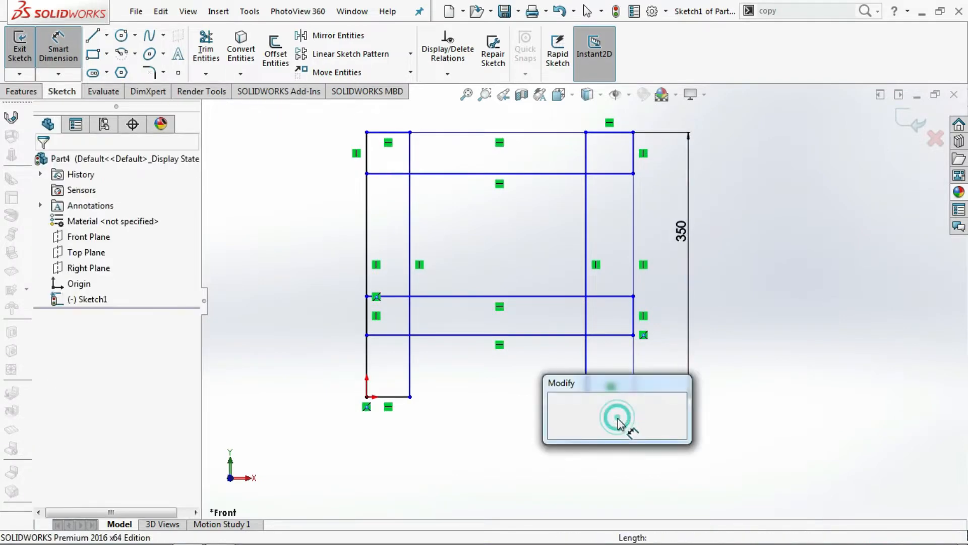
type("30")
key("Return")
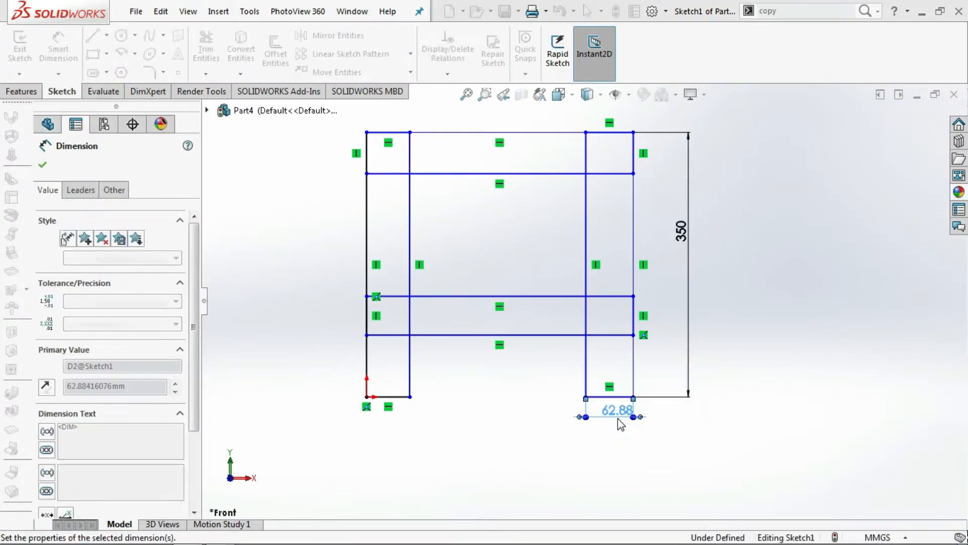
left_click(396, 397)
left_click(401, 427)
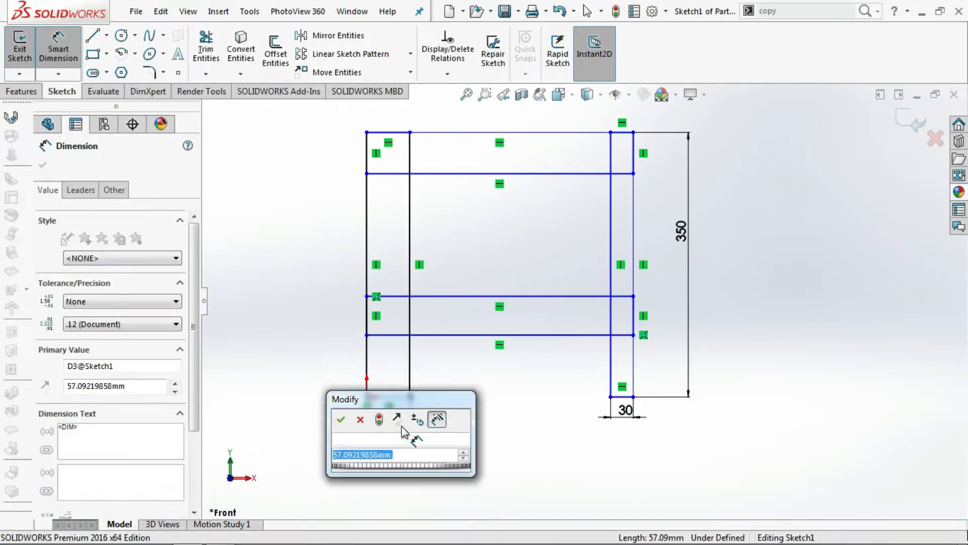
type("30")
key("Return")
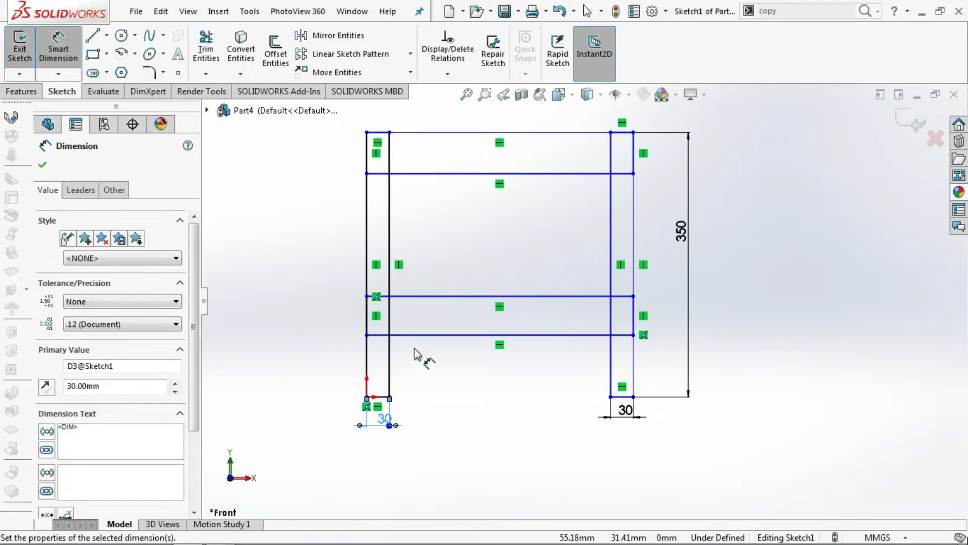
Step: Dimension the distance between the lower crossbar's two long edges to 30 mm
left_click(462, 297)
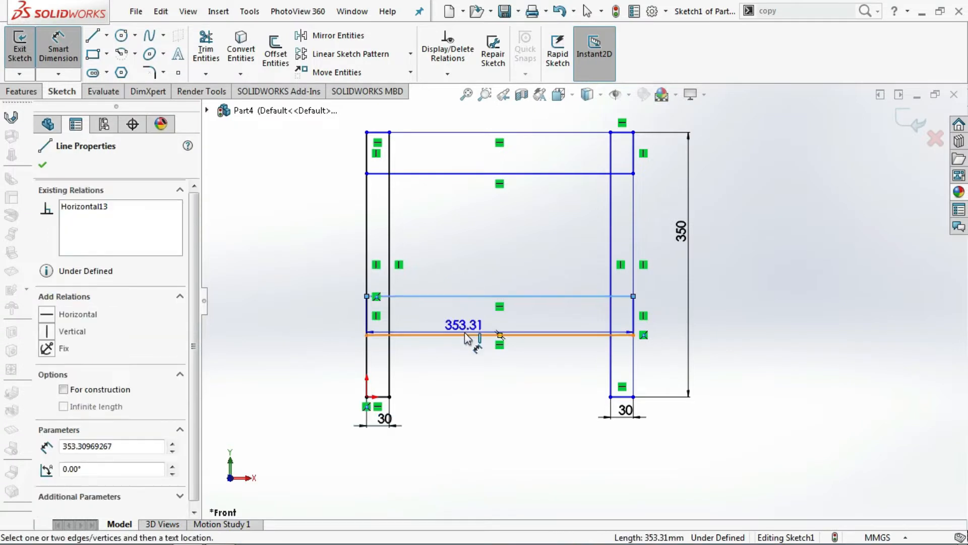
left_click(464, 335)
left_click(698, 338)
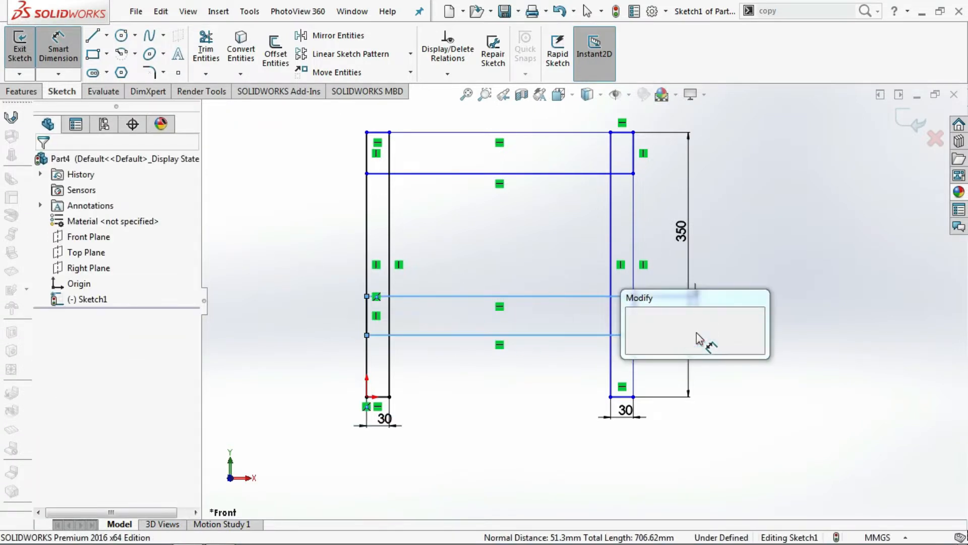
type("30")
key("Return")
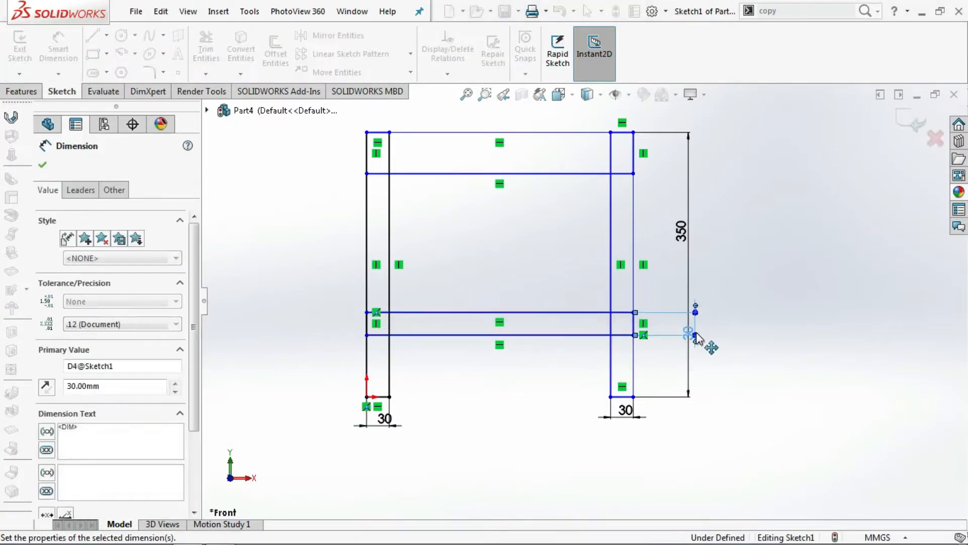
Step: Try to set the top bar's thickness to 30 mm by dimensioning its short right end edge
left_click(634, 167)
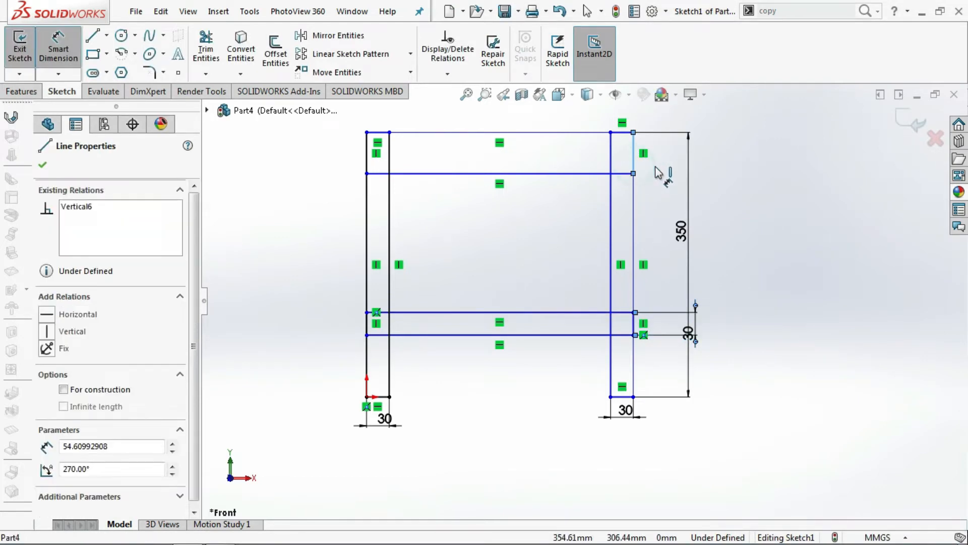
left_click(657, 170)
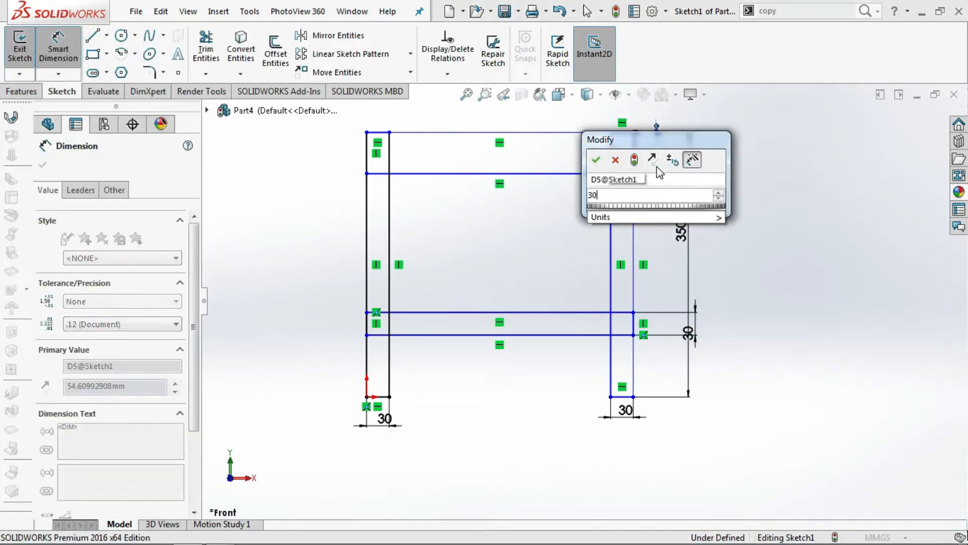
type("30")
key("Return")
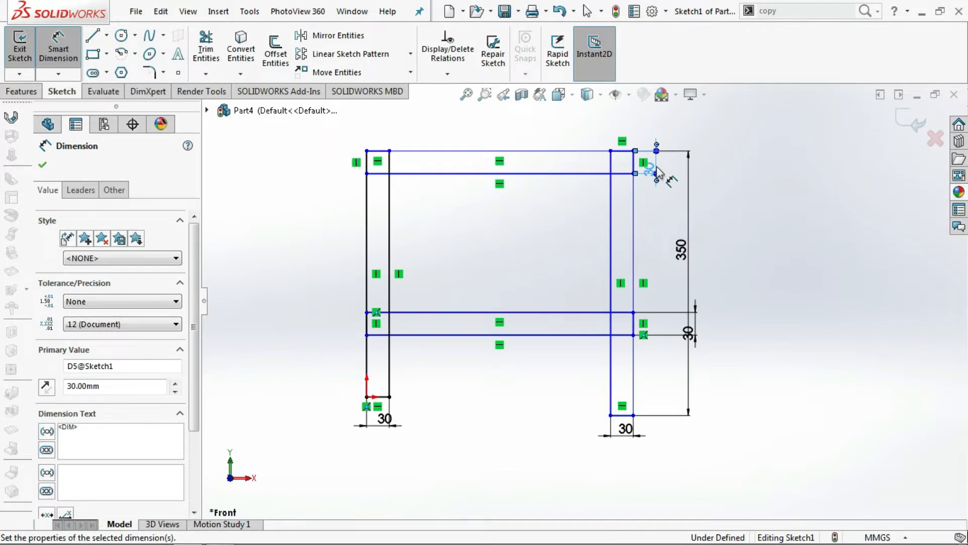
Step: Undo the top bar's thickness dimension and the lower crossbar's last thickness change
key("Escape")
key("ctrl+z")
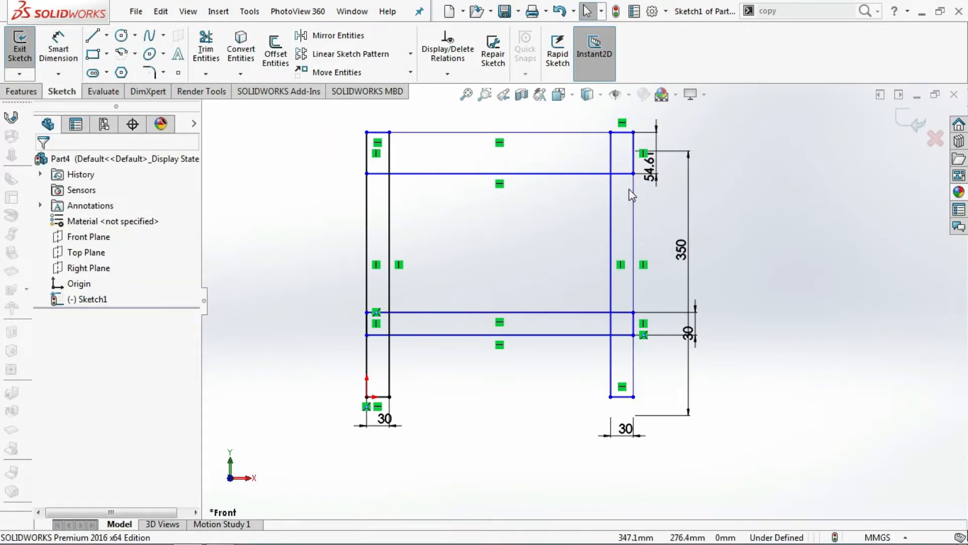
key("ctrl+z")
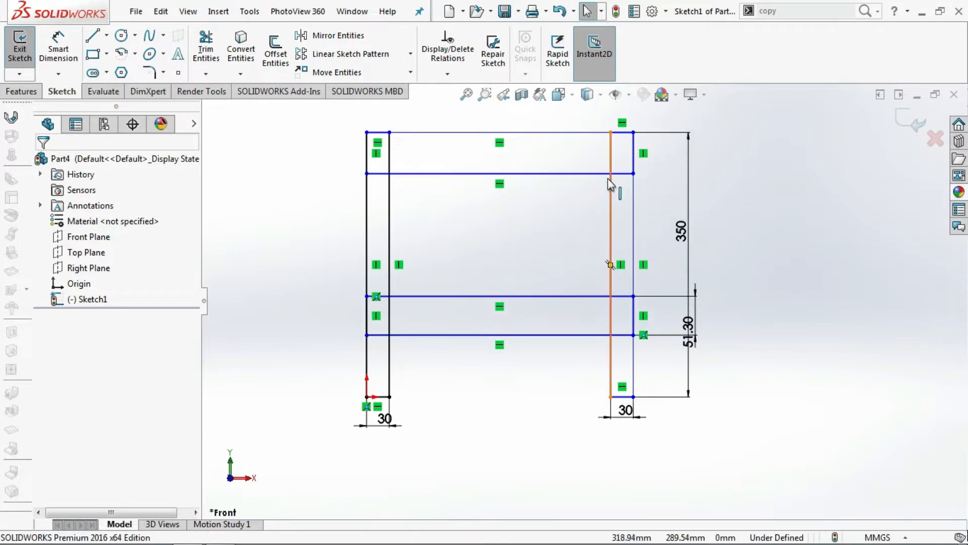
Step: Dimension the distance between the top bar's upper and lower long edges to 30 mm and leave the dimension tool
left_click(59, 44)
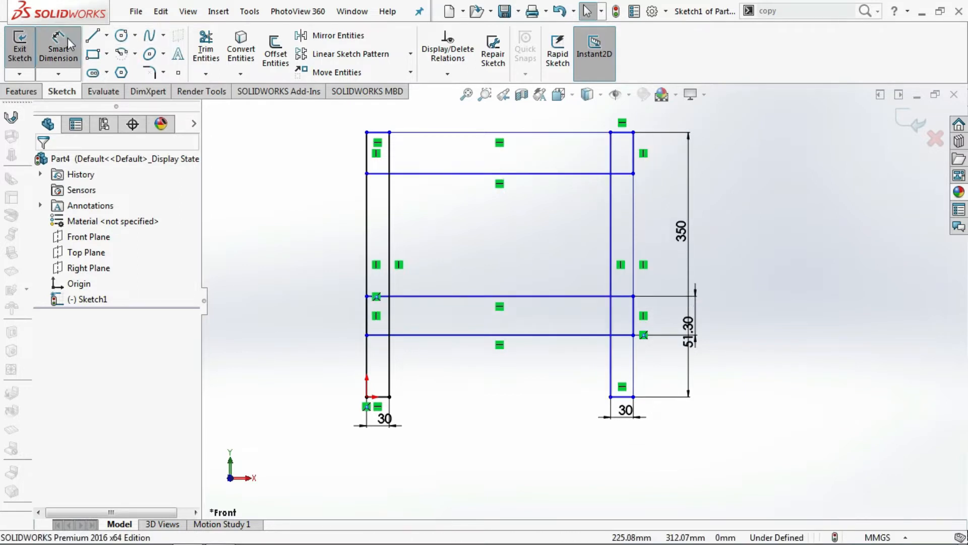
left_click(484, 174)
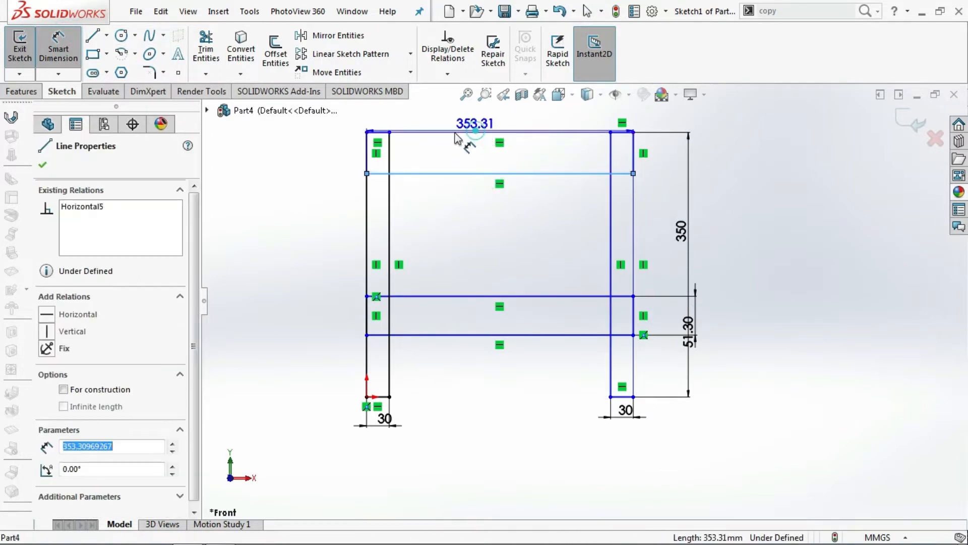
left_click(471, 133)
left_click(344, 136)
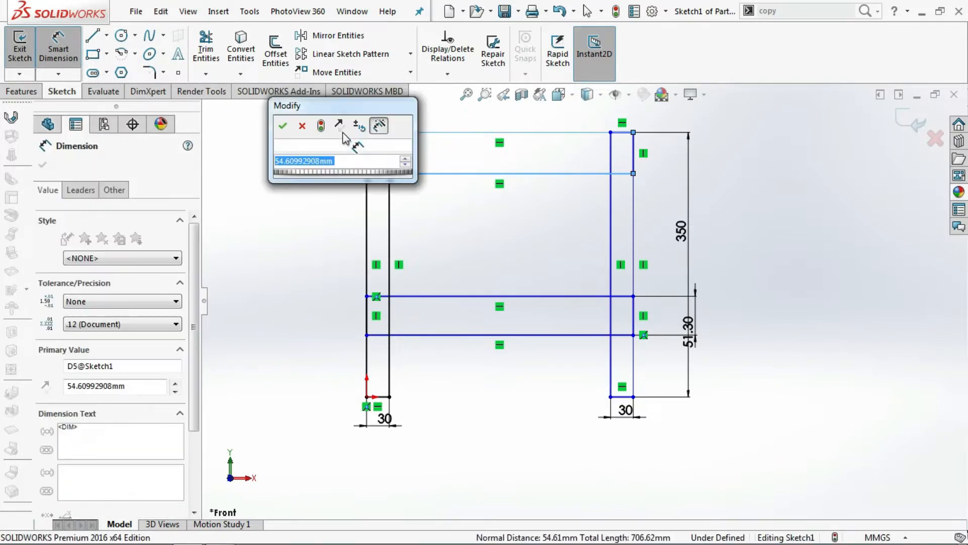
type("30")
key("Return")
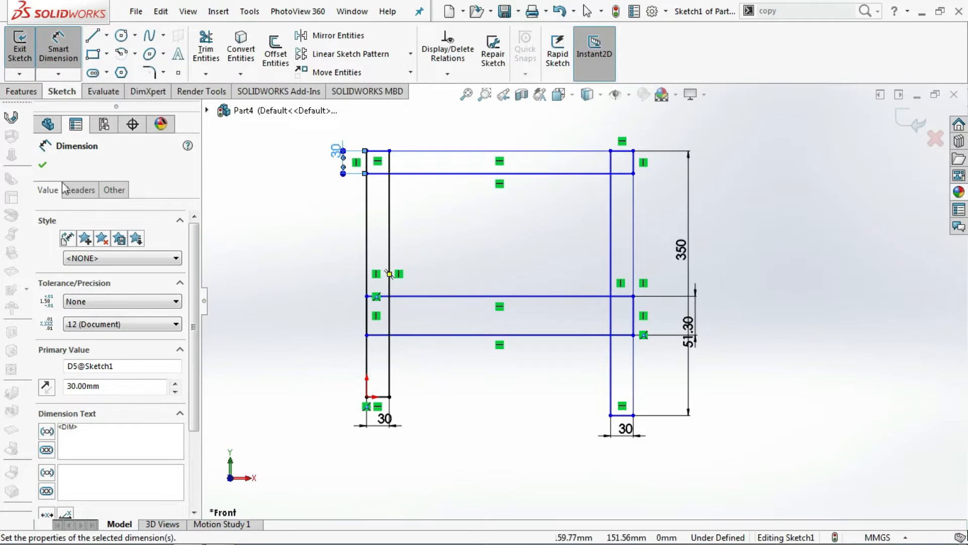
left_click(41, 166)
key("Escape")
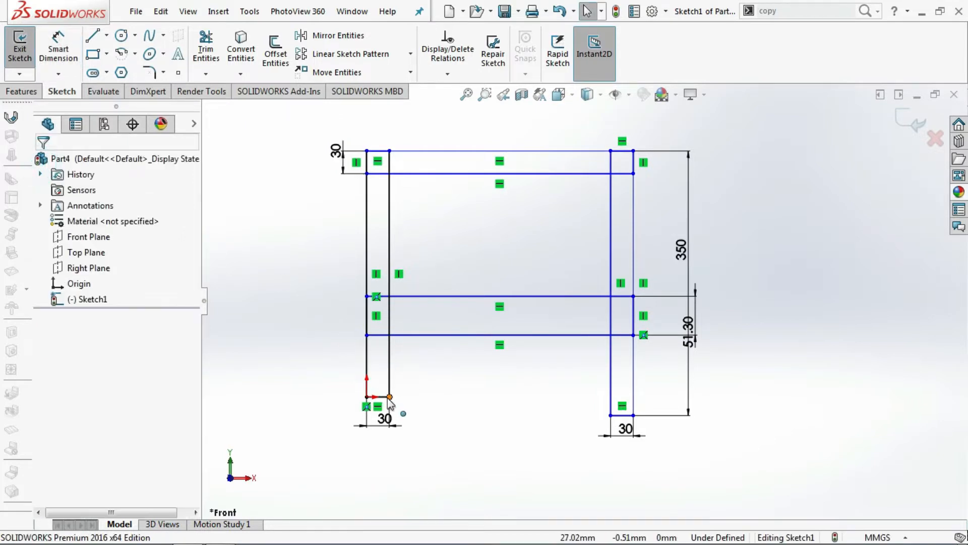
Step: Dimension the left leg's inner edge to a height of 350 mm
left_click(59, 51)
left_click(390, 251)
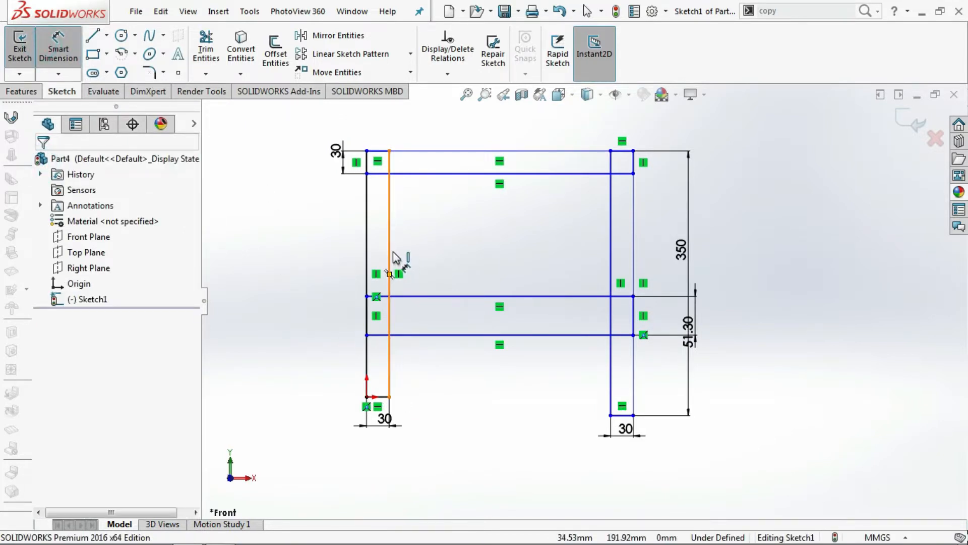
left_click(414, 259)
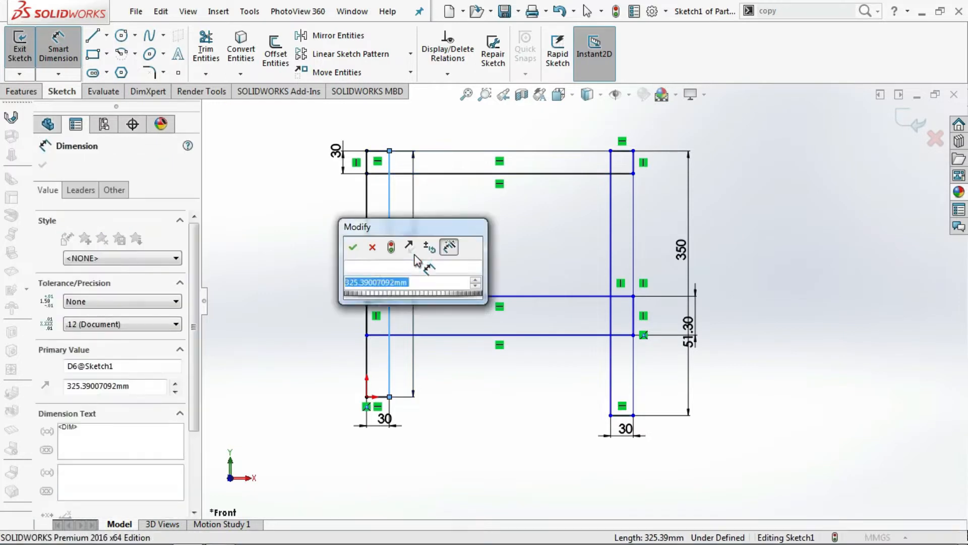
type("350")
key("Return")
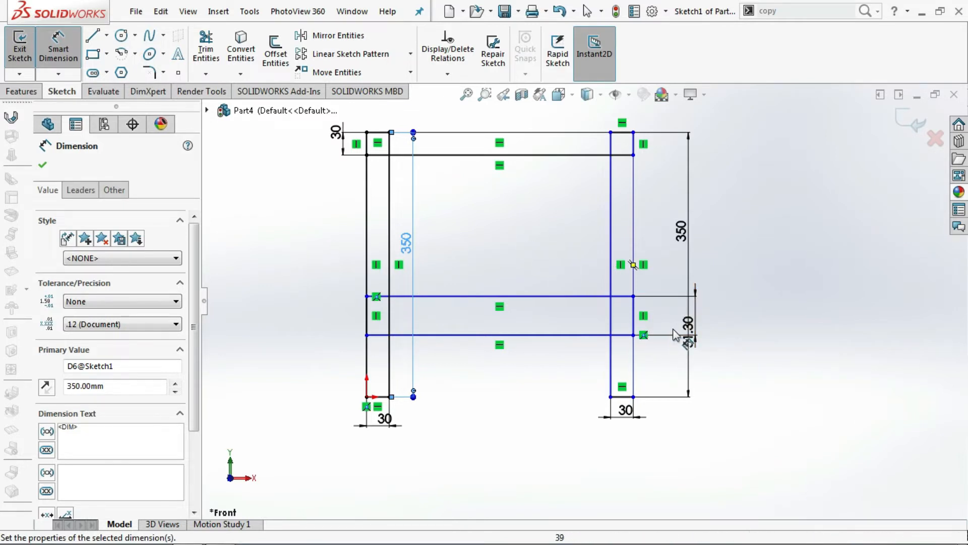
Step: Set the lower crossbar's existing thickness dimension to 30 mm
left_click(690, 328)
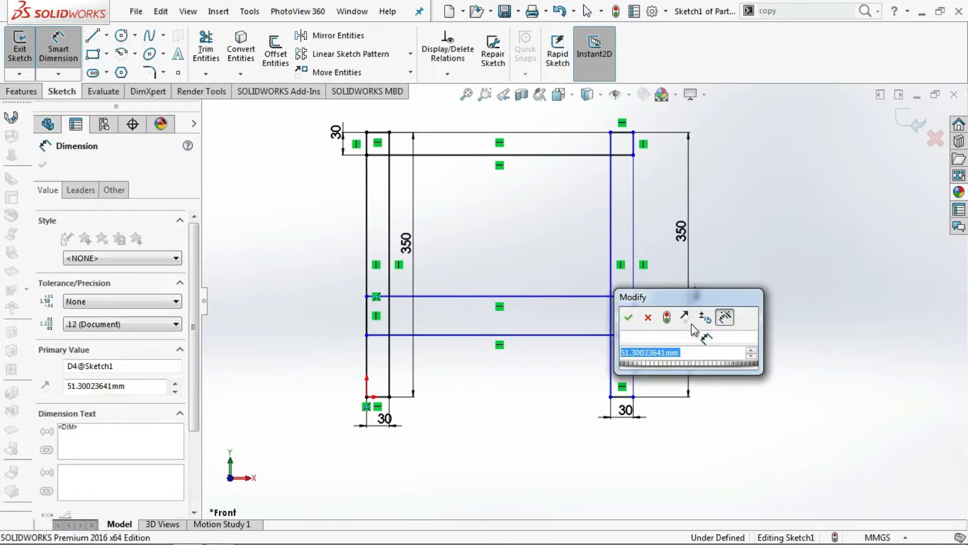
type("30")
key("Return")
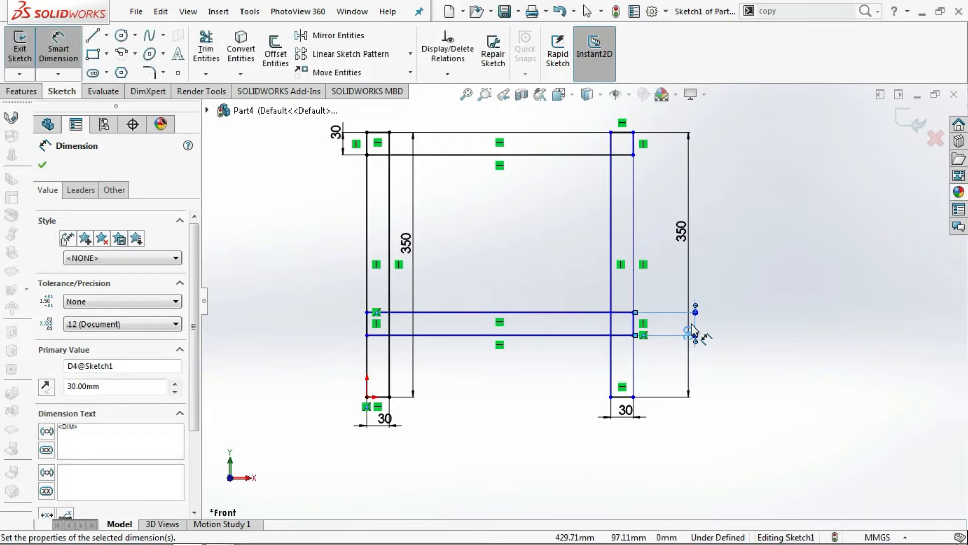
Step: Sketch a slanted line about 199 mm long, rising outward from the intersection of the right leg's inner edge and the top bar's lower edge
key("z")
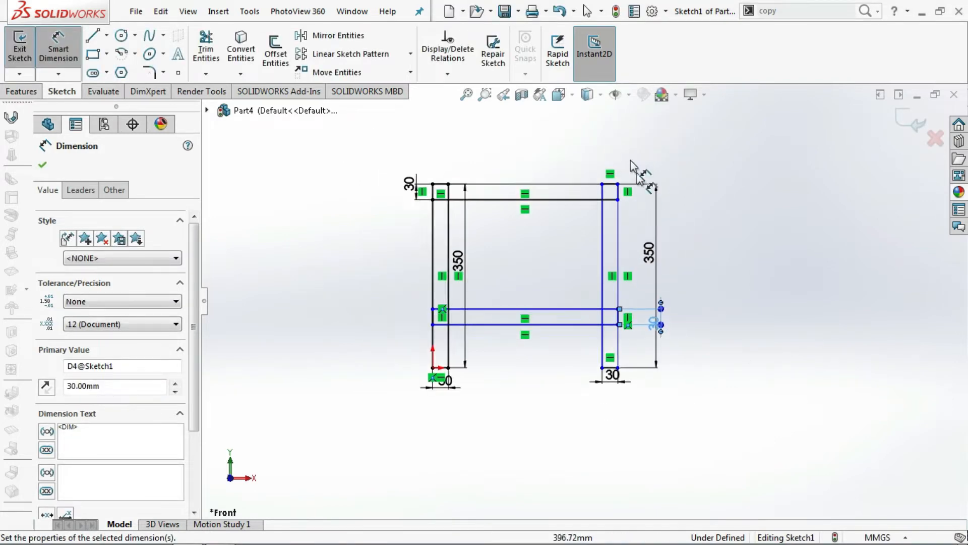
left_click(93, 35)
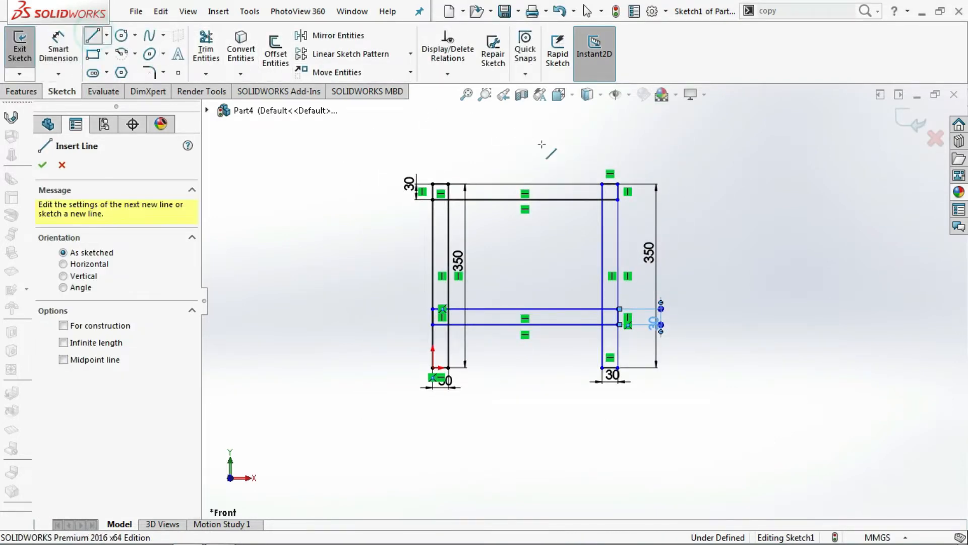
left_click(603, 199)
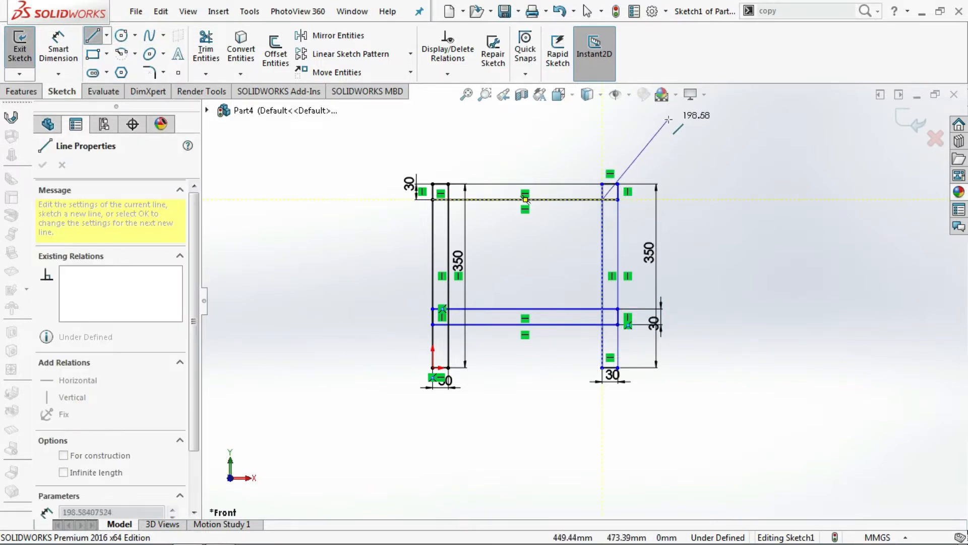
left_click(669, 118)
Step: Dimension the slanted line's vertical height
left_click(65, 50)
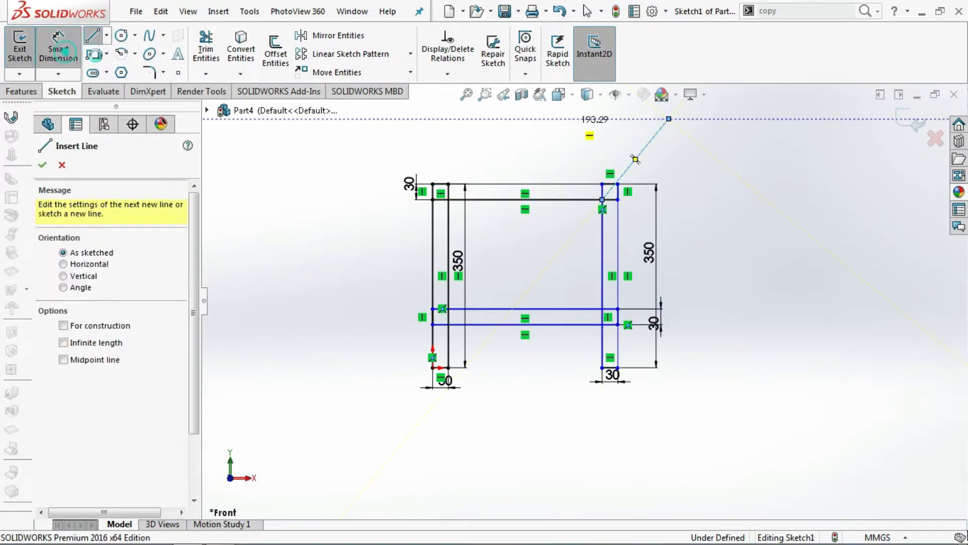
left_click(637, 155)
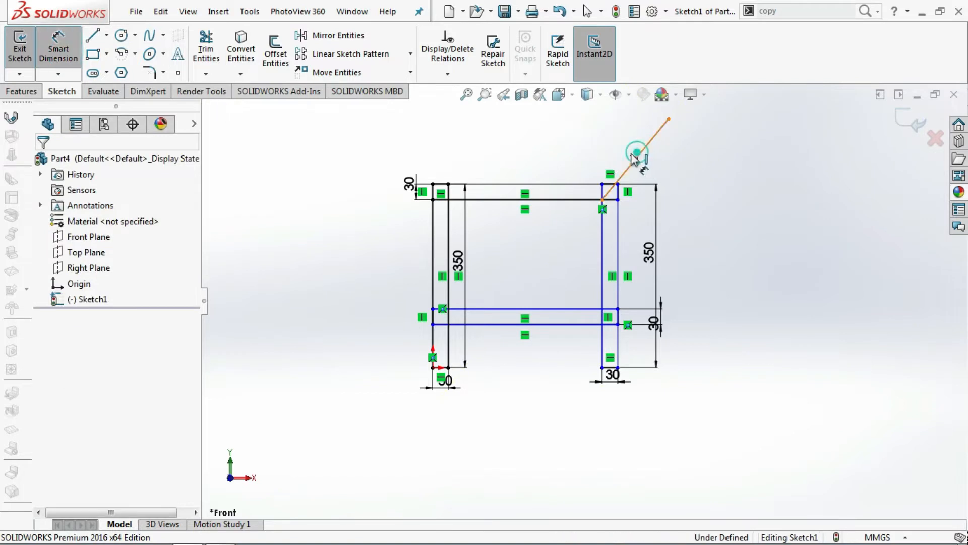
left_click(589, 196)
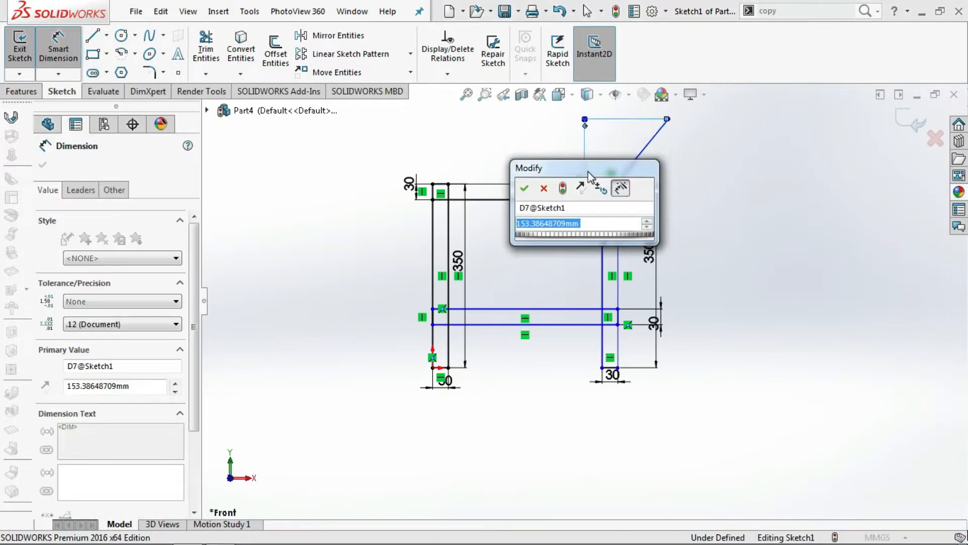
left_click(524, 189)
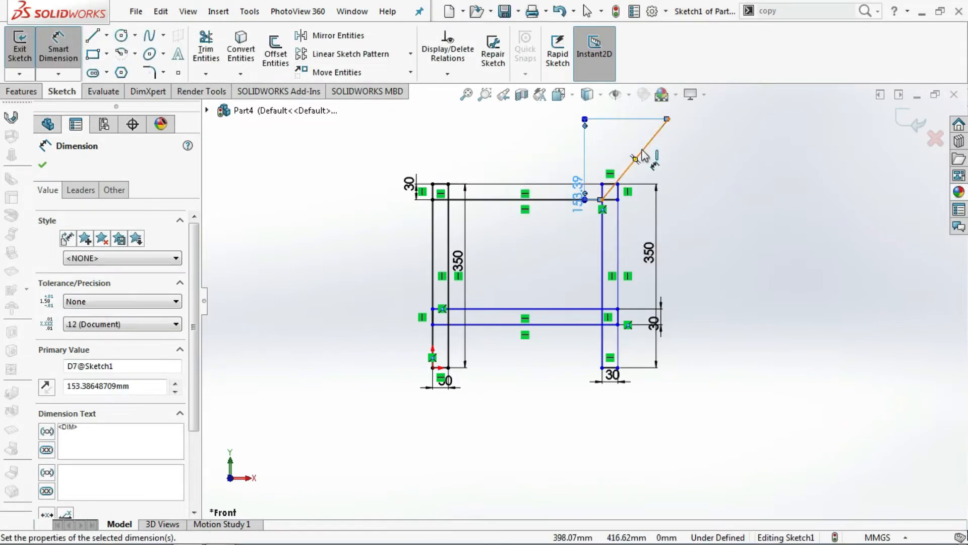
Step: Dimension the angle between the slanted line and the top bar's lower edge to 105°
left_click(640, 151)
left_click(568, 199)
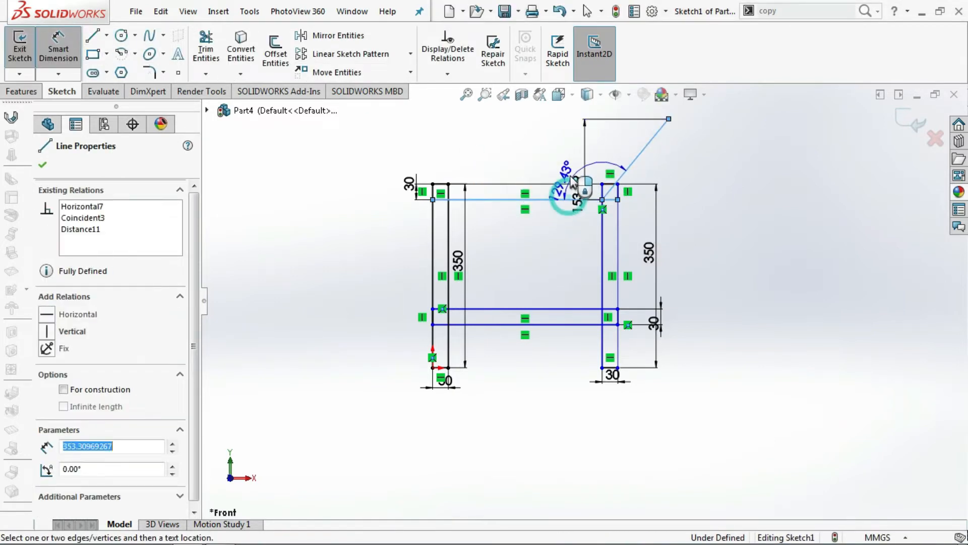
left_click(573, 183)
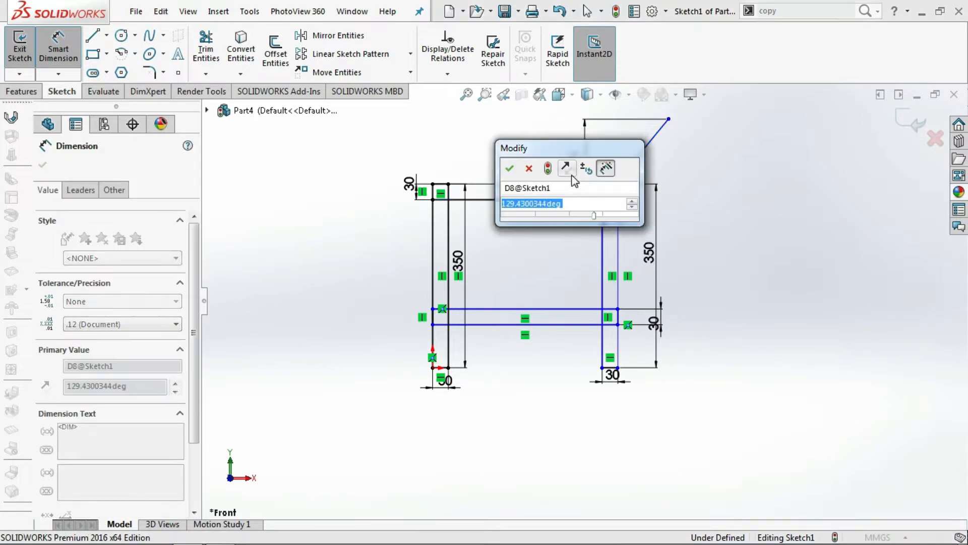
type("105")
key("Return")
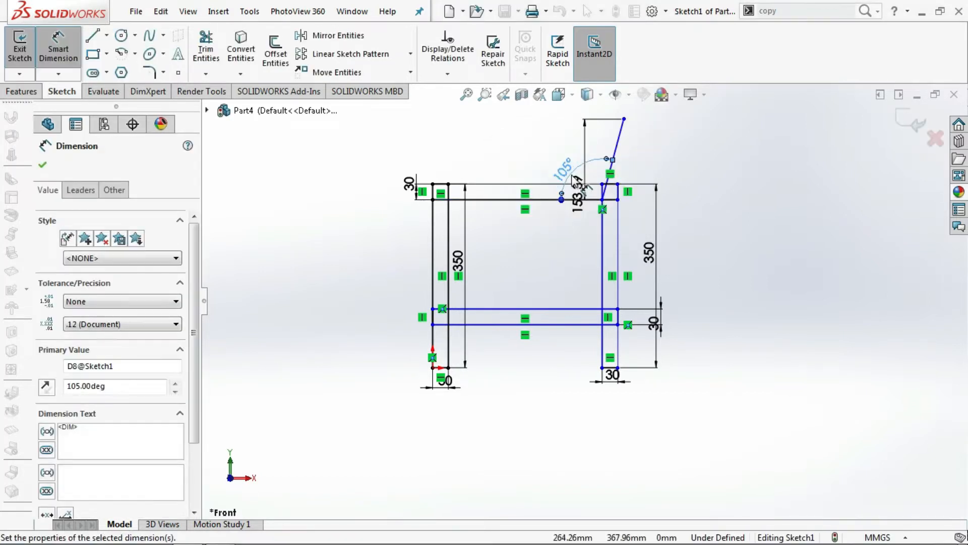
Step: Set the slanted line's vertical height dimension to 300 mm
scroll(580, 174, "up", 2)
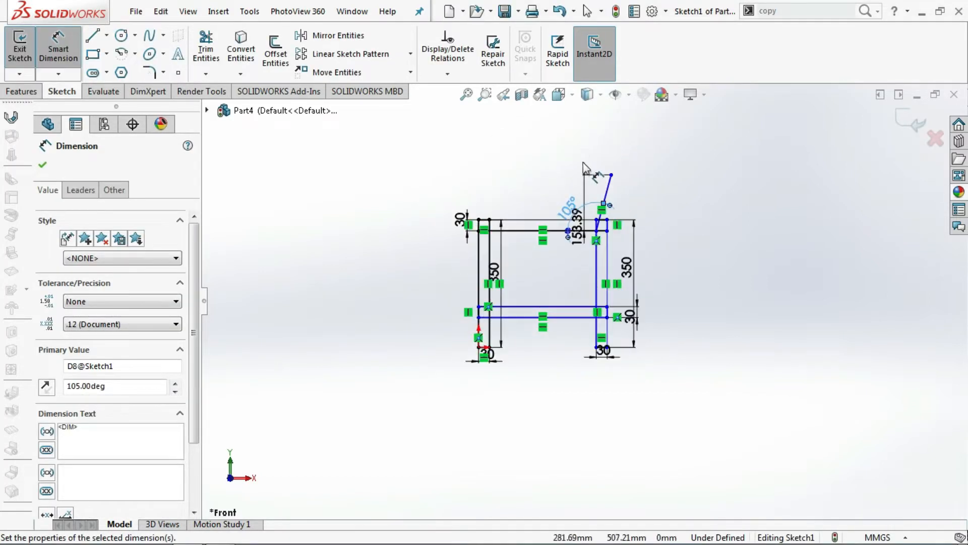
scroll(616, 184, "down", 3)
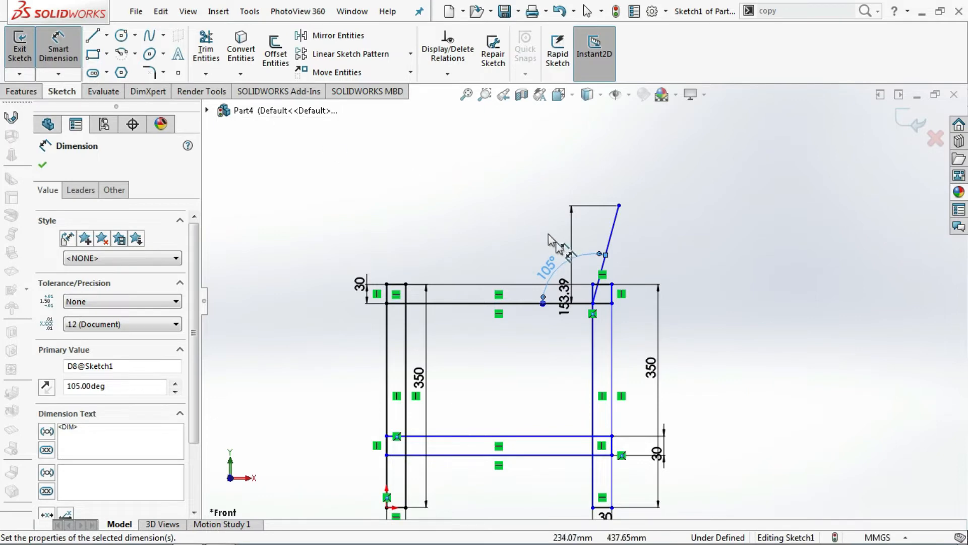
key("Escape")
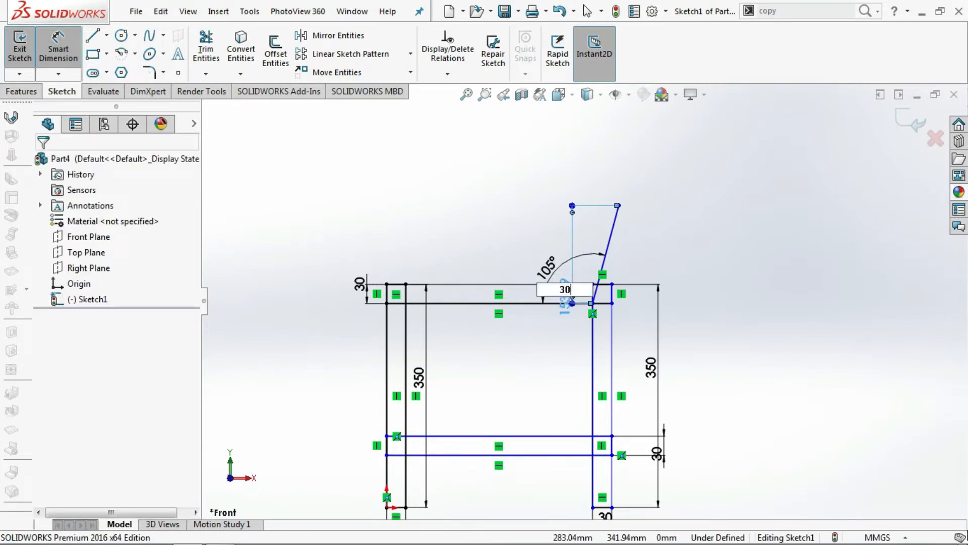
type("0")
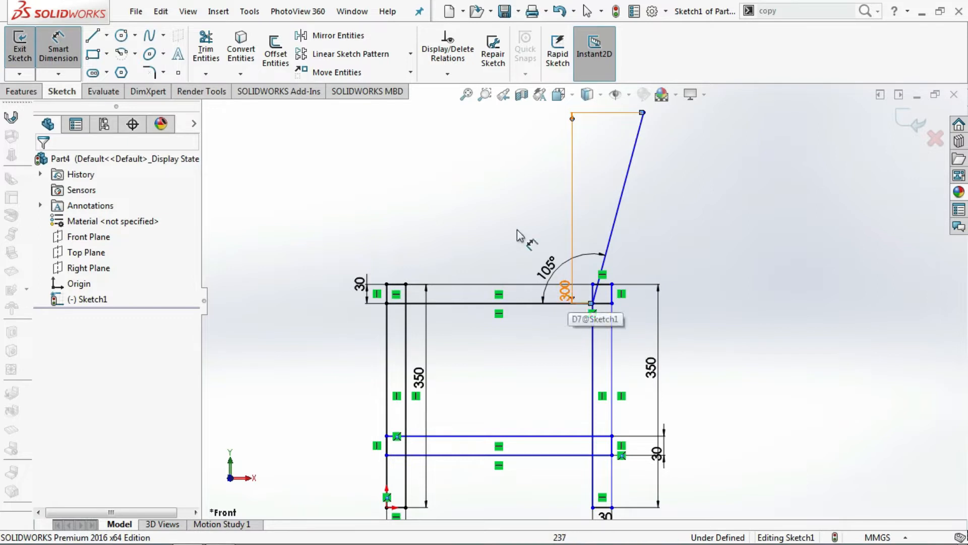
Step: Offset the slanted line 30 mm outward, away from the frame, with the dimension added
left_click(276, 50)
left_click(626, 182)
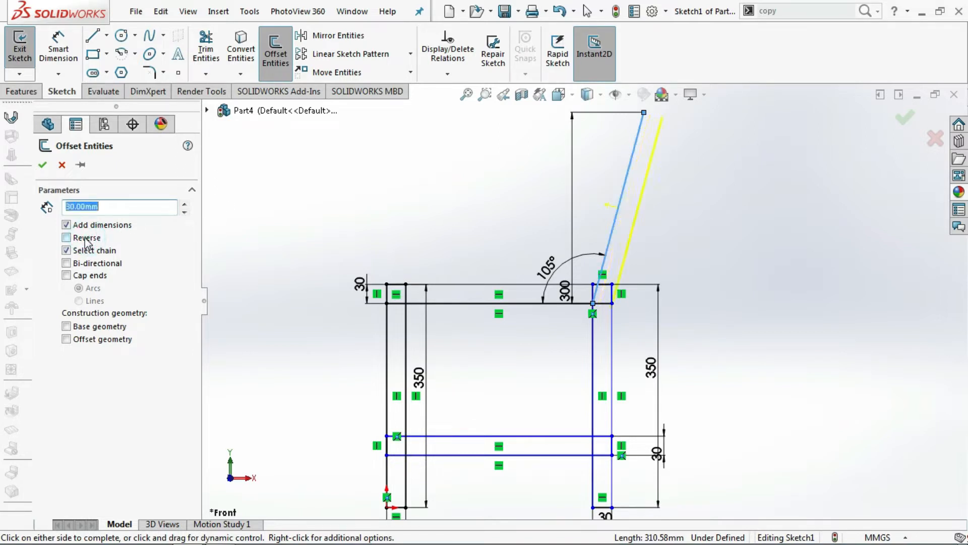
left_click(42, 165)
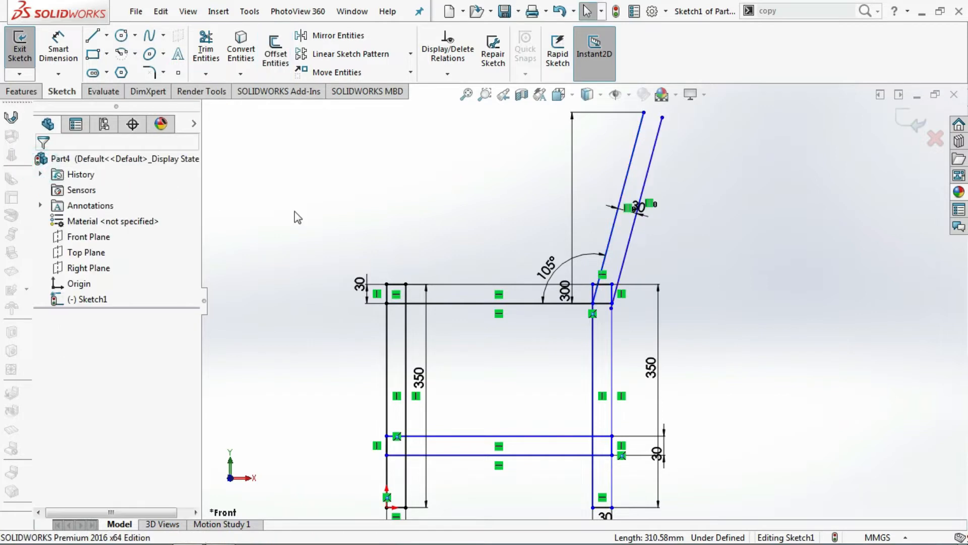
Step: Close the upper end of the slanted backrest with a line joining the two parallel lines' endpoints
left_click(93, 36)
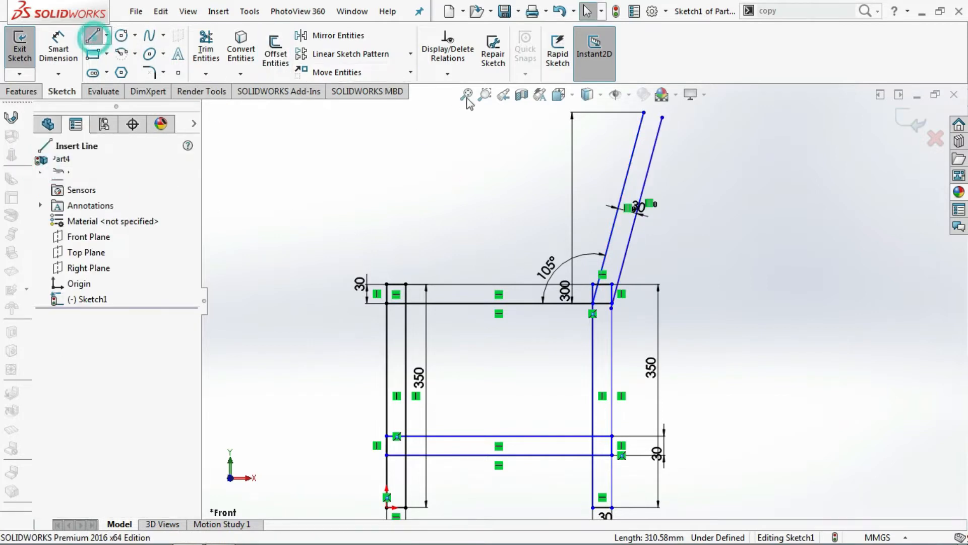
left_click(644, 113)
left_click(661, 117)
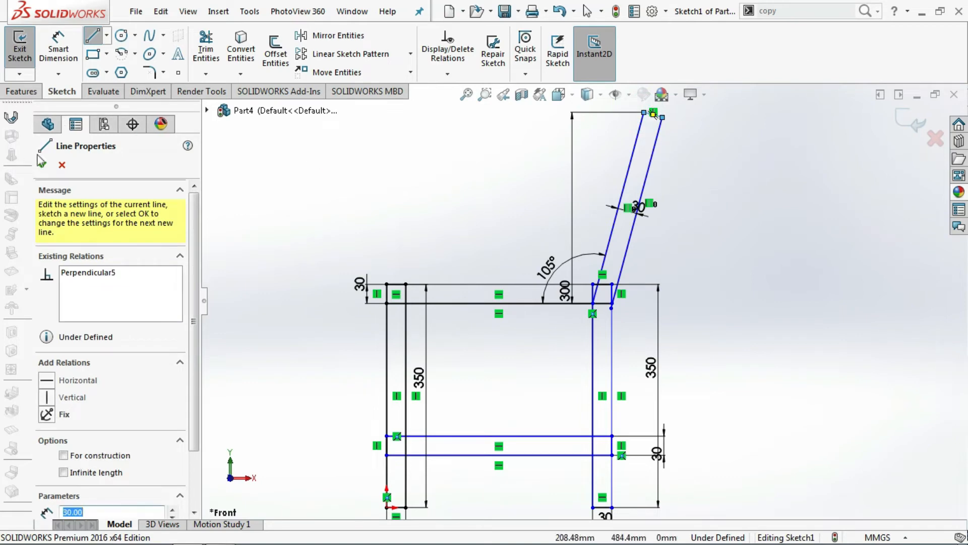
left_click(42, 165)
Step: Power trim the overlapping and overrunning segments where the slanted backrest, top bar and right leg meet
left_click(206, 49)
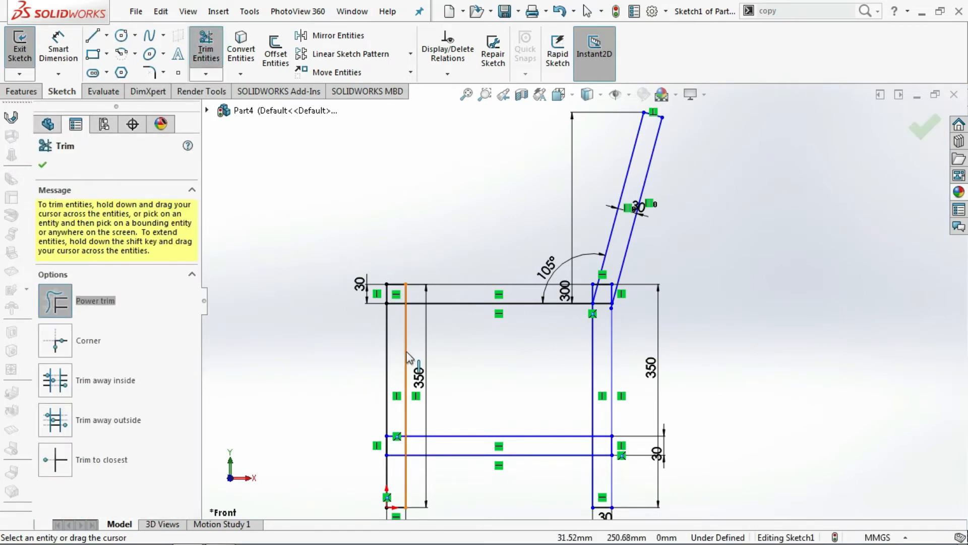
scroll(554, 308, "up", 2)
scroll(575, 298, "down", 5)
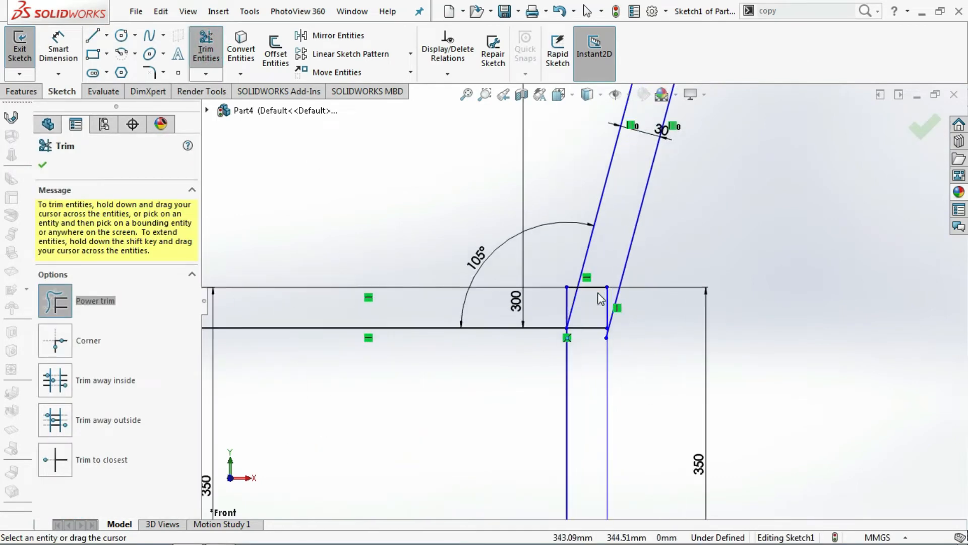
left_click_drag(572, 311, 583, 314)
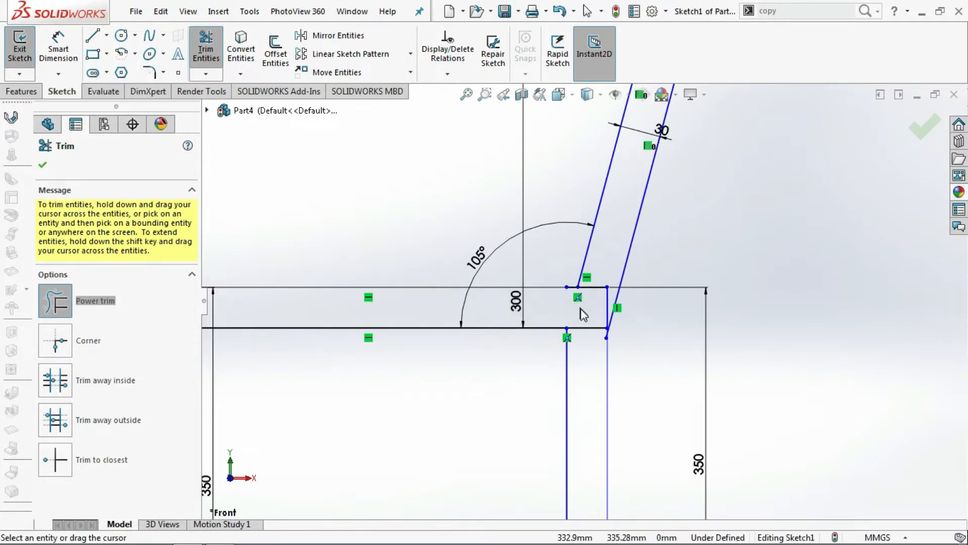
scroll(584, 326, "down", 3)
mouse_move(637, 251)
left_mouse_down()
mouse_move(650, 224)
mouse_move(607, 237)
left_mouse_up()
scroll(616, 335, "down", 4)
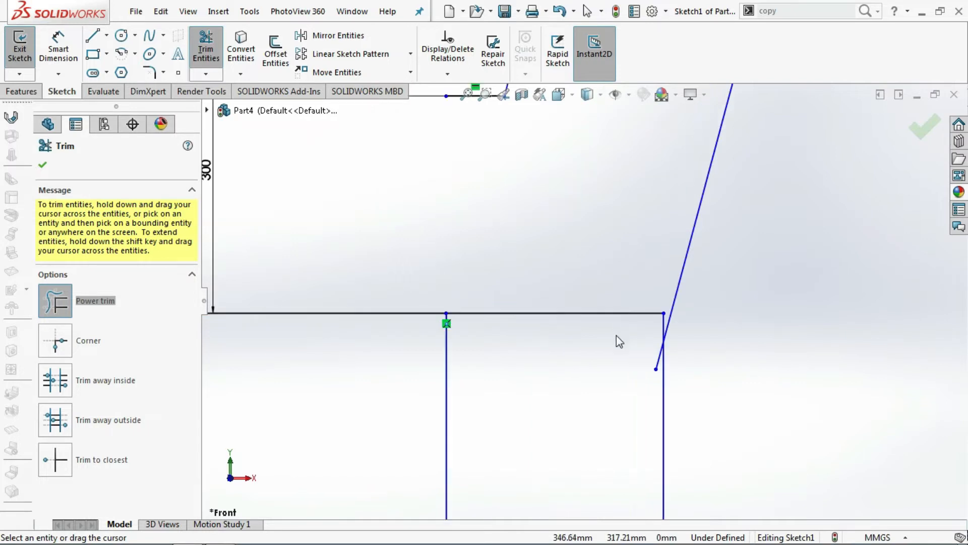
mouse_move(673, 377)
left_mouse_down()
mouse_move(655, 335)
mouse_move(665, 292)
left_mouse_up()
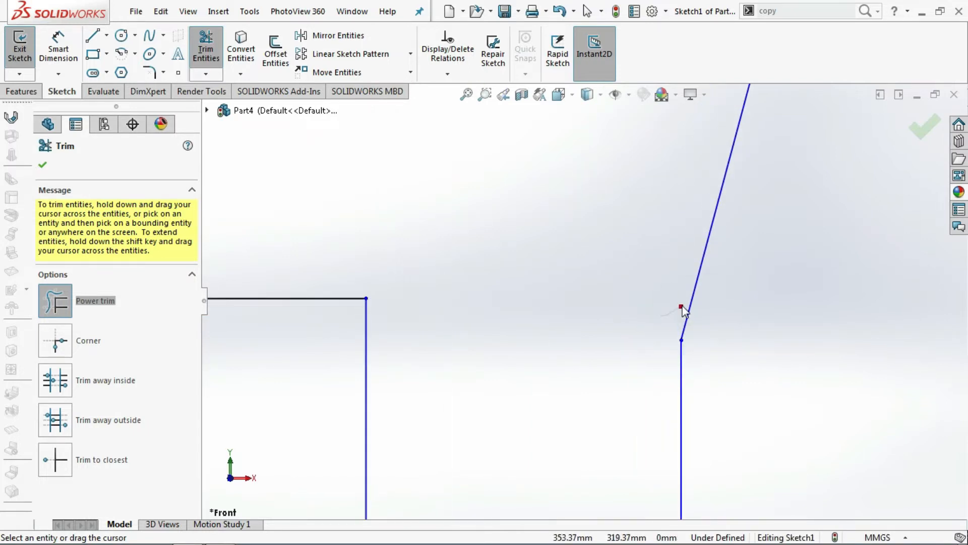
Step: Trim the lower crossbar's lines inside both legs and the overlapping lines at the left leg's top corner, and finish trimming
scroll(608, 316, "up", 6)
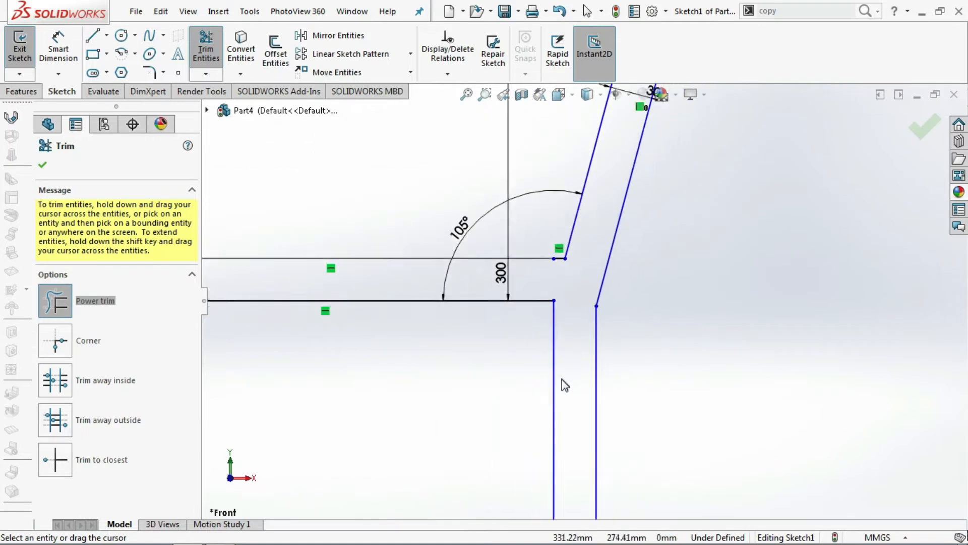
scroll(566, 454, "down", 2)
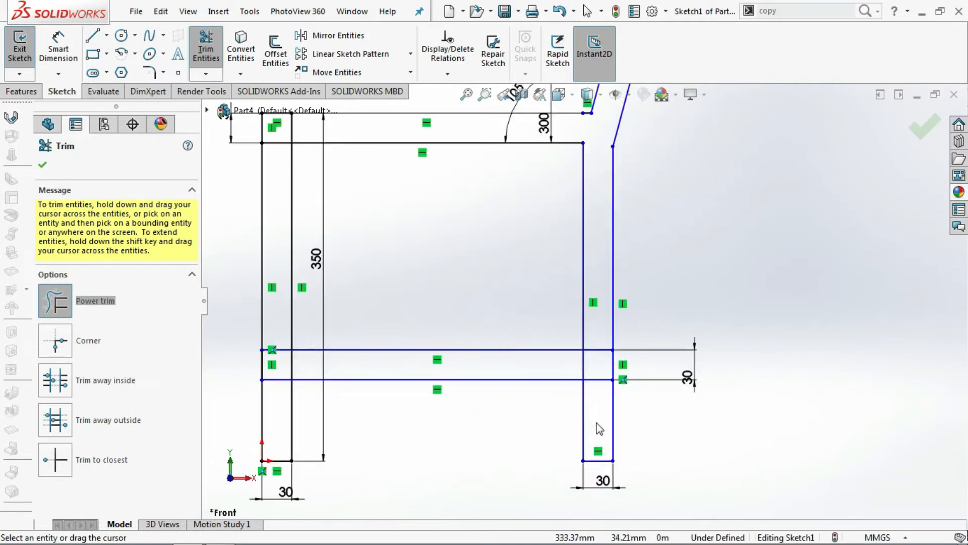
left_click_drag(597, 423, 606, 336)
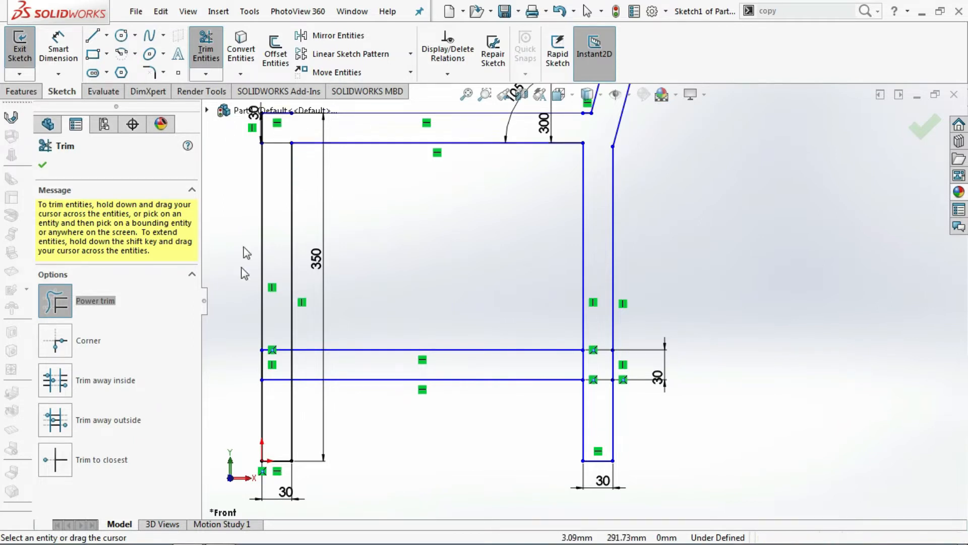
left_click_drag(277, 323, 281, 401)
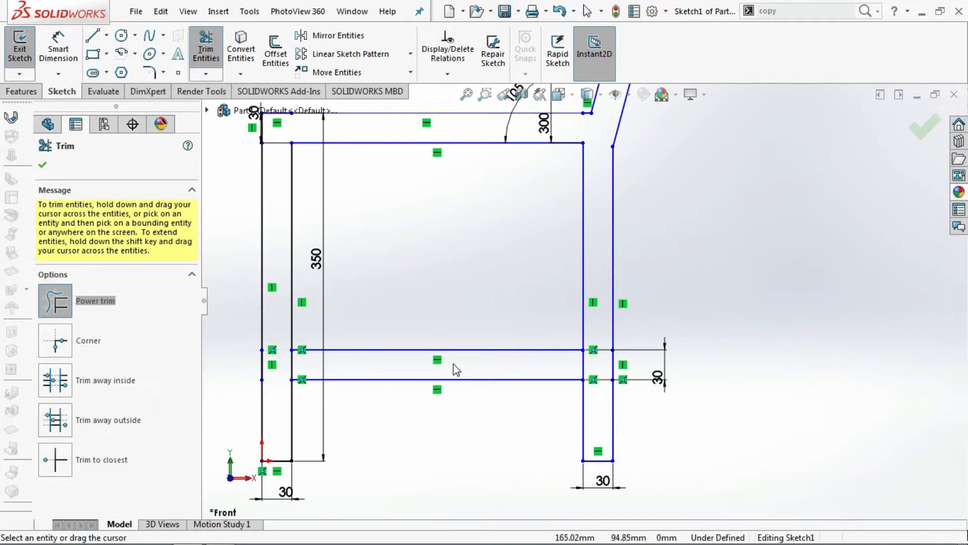
scroll(491, 320, "up", 5)
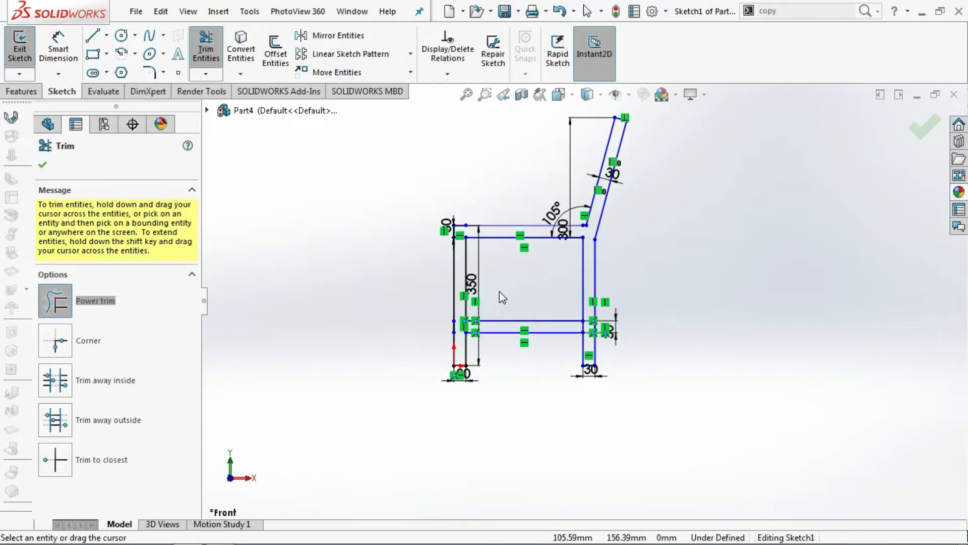
scroll(570, 186, "down", 3)
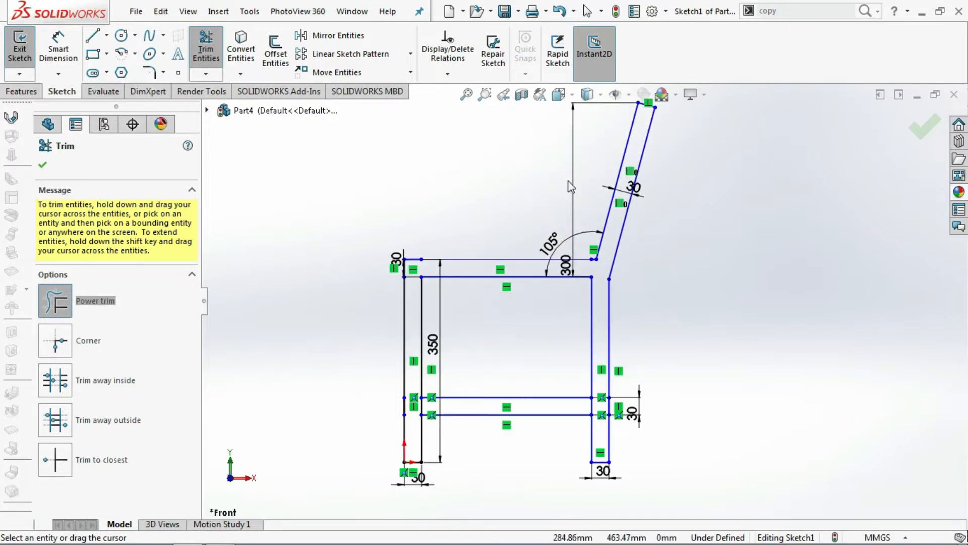
left_click(47, 166)
Step: Extrude the chair side frame and lower crossbar regions of the sketch as a blind boss with a 30 mm depth
left_click(23, 92)
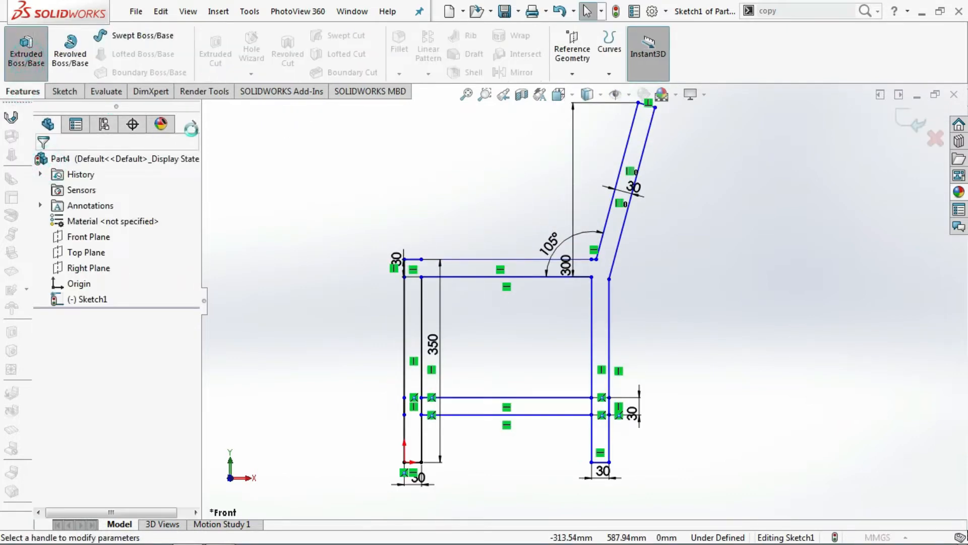
left_click(27, 48)
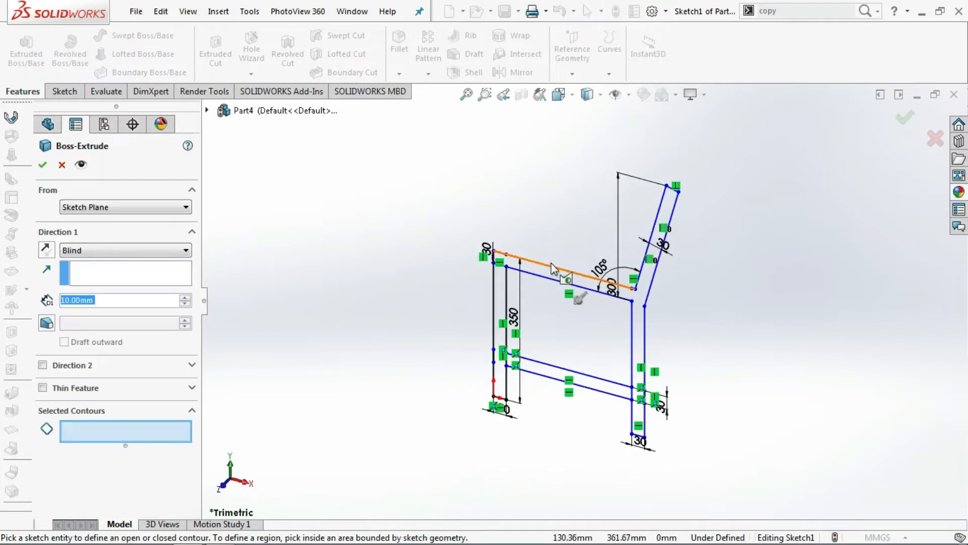
left_click(554, 270)
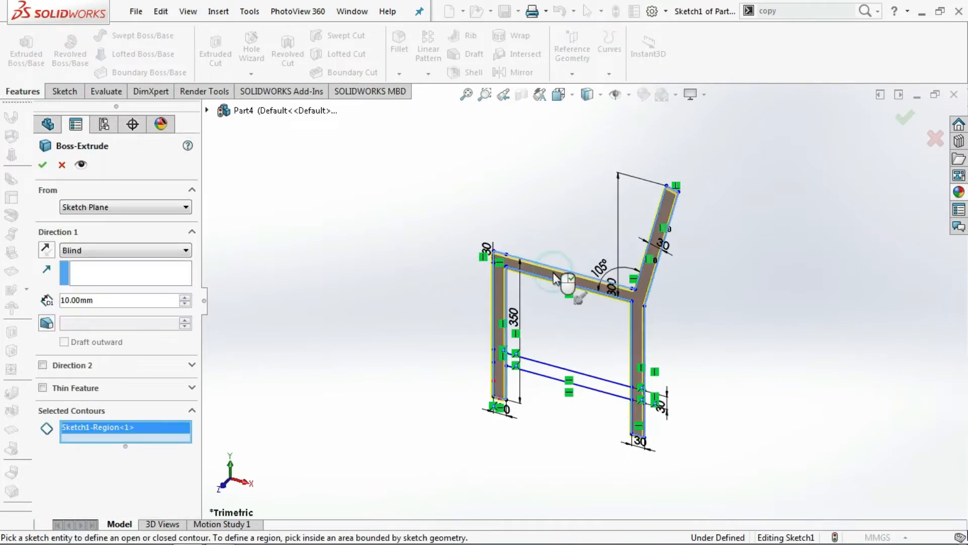
left_click(599, 389)
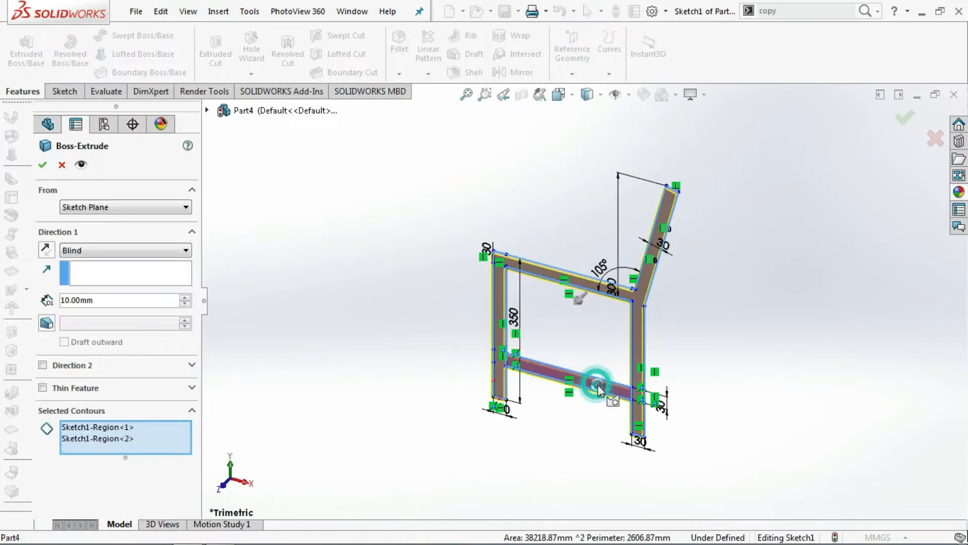
double_click(108, 301)
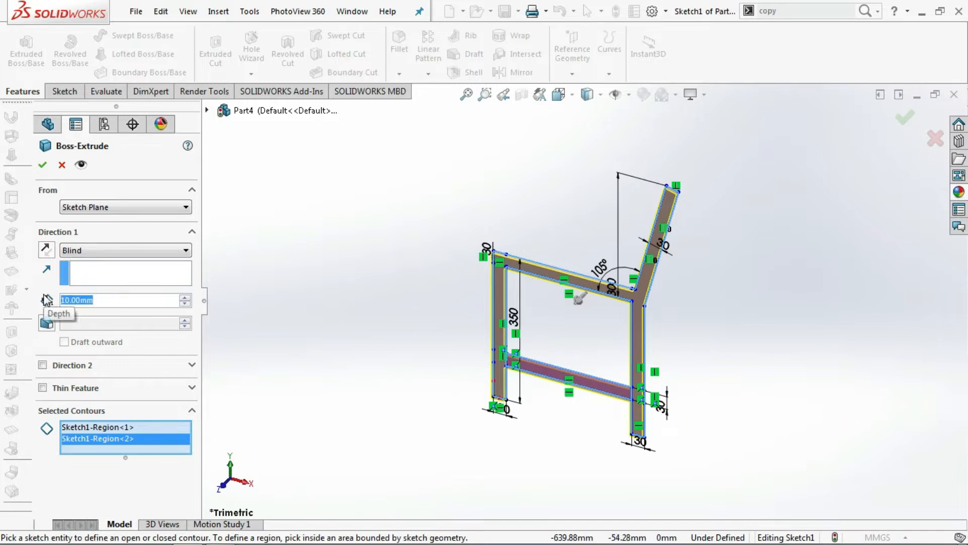
type("30")
key("Return")
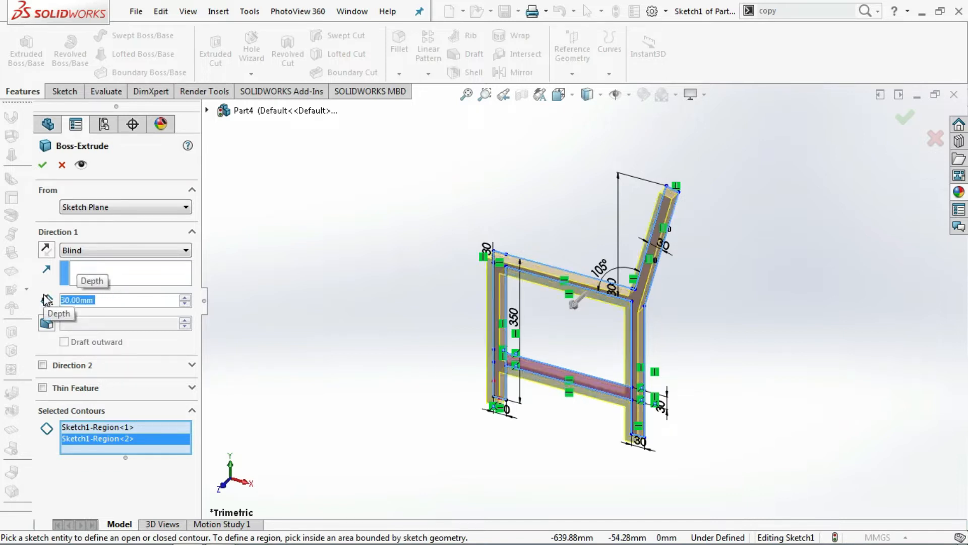
left_click(41, 166)
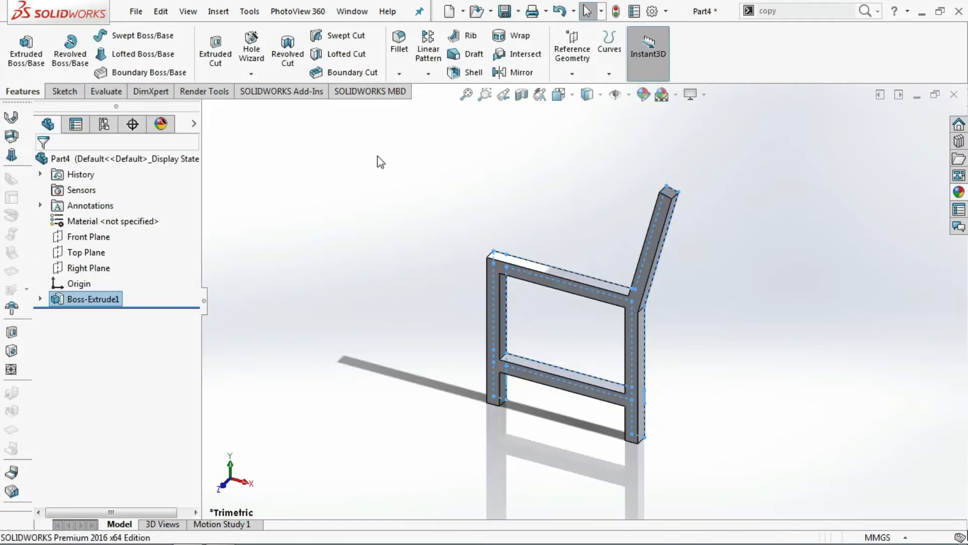
Step: Create a reference plane offset 150 mm outward from the side frame's large flat face
middle_click_drag(514, 177, 528, 143)
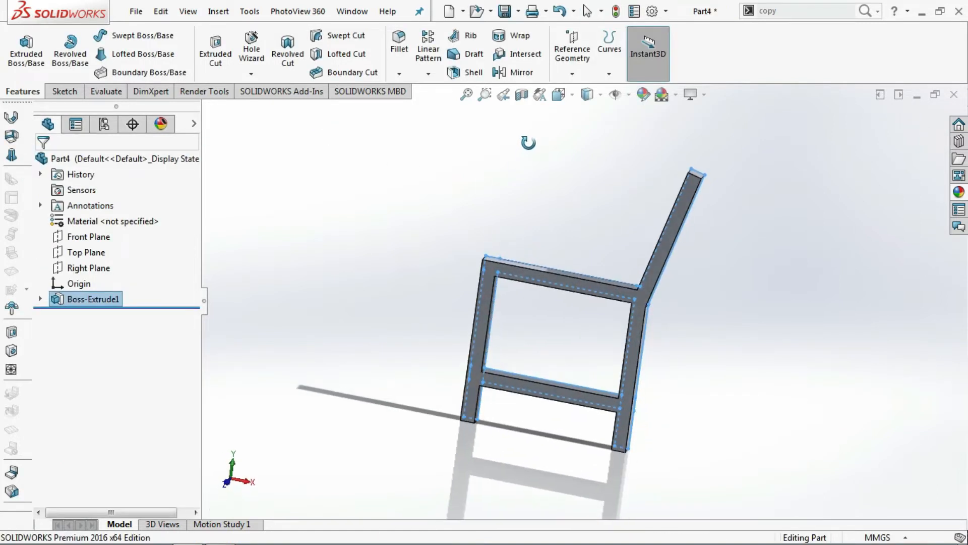
left_click(610, 75)
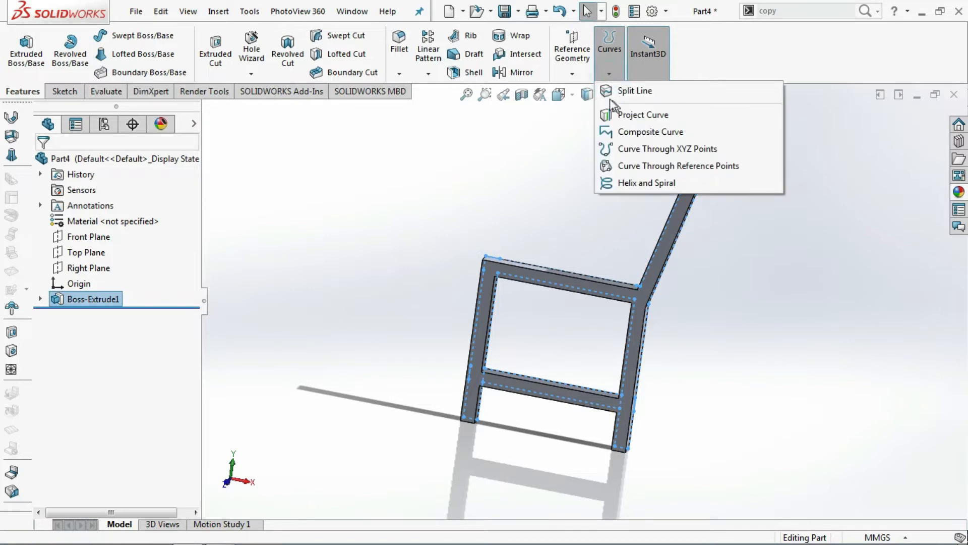
left_click(573, 75)
left_click(585, 89)
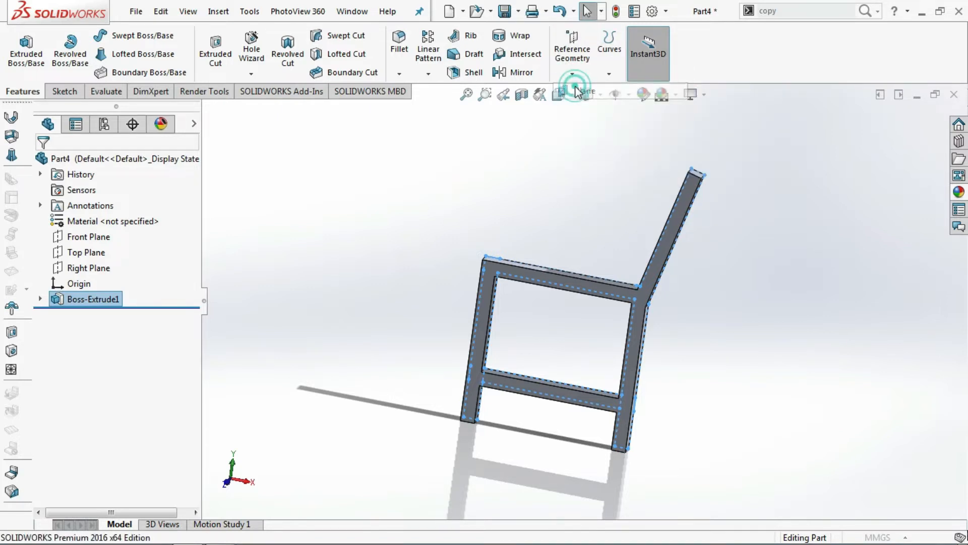
left_click(488, 293)
middle_click_drag(407, 300, 497, 330)
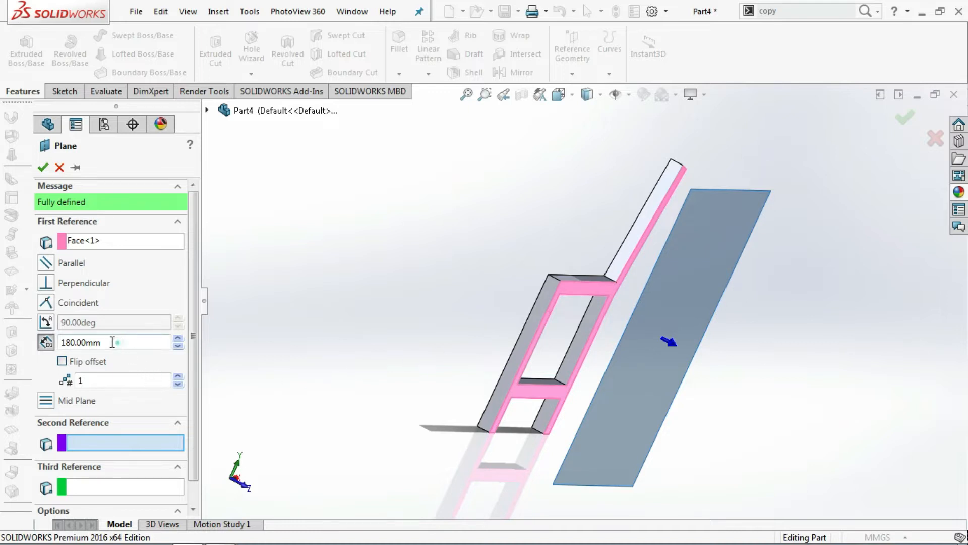
left_click_drag(112, 342, 53, 343)
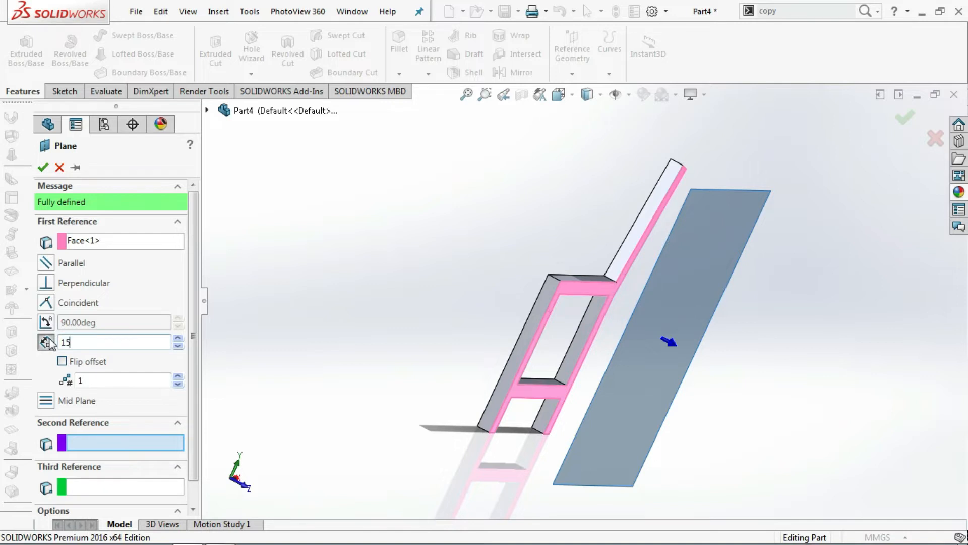
key("Return")
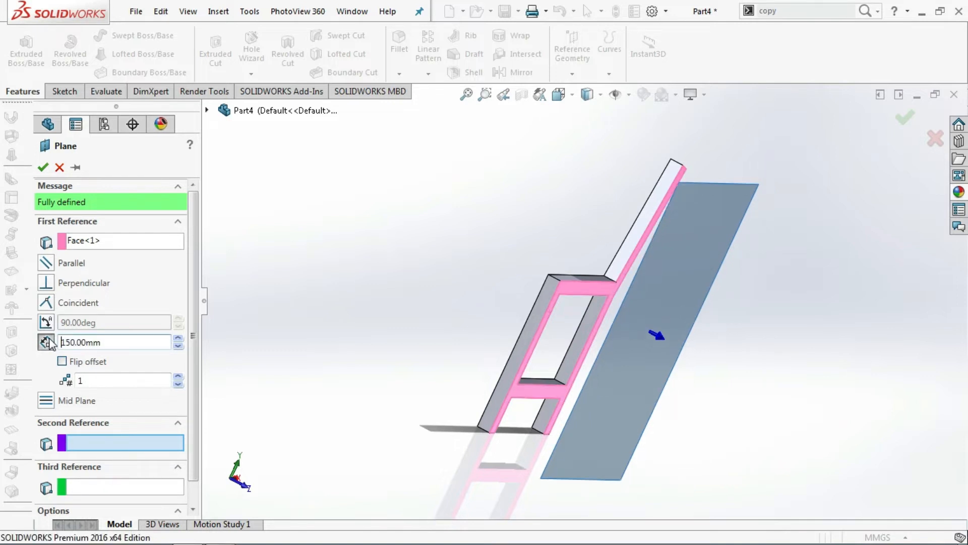
left_click(41, 170)
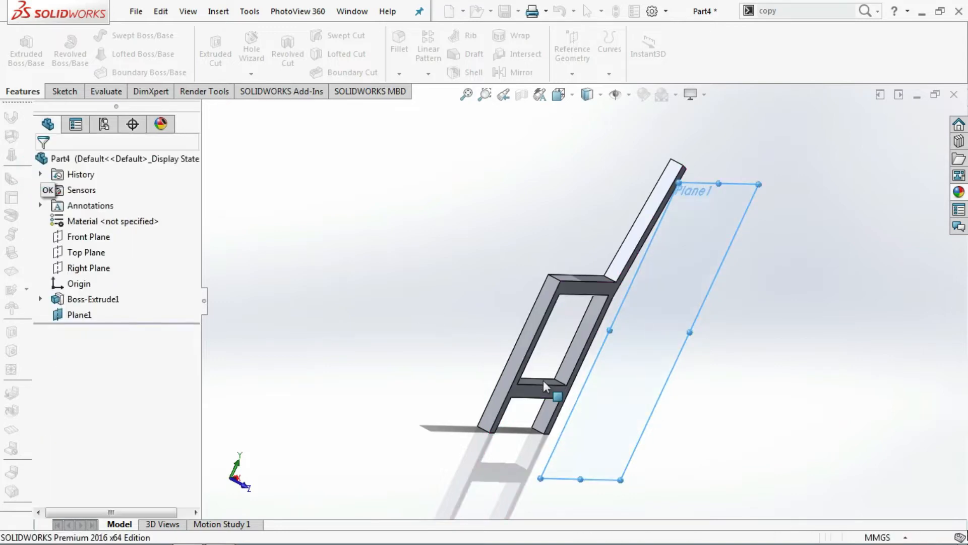
Step: Sketch a rectangle about 35 mm wide and 30 mm high on the lower crossbar's side face, spanning the bar's height
middle_click_drag(543, 382, 495, 298)
left_click(495, 298)
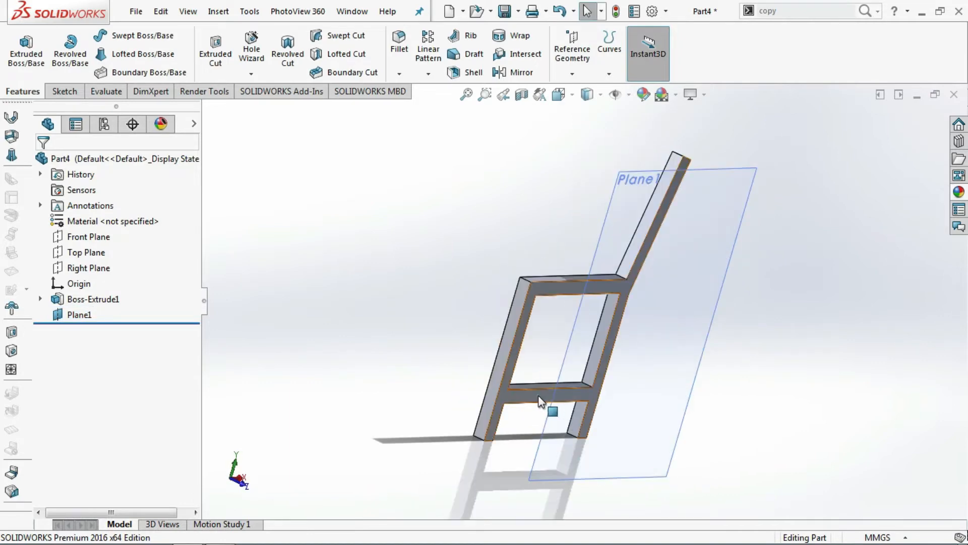
left_click(550, 401)
left_click(594, 352)
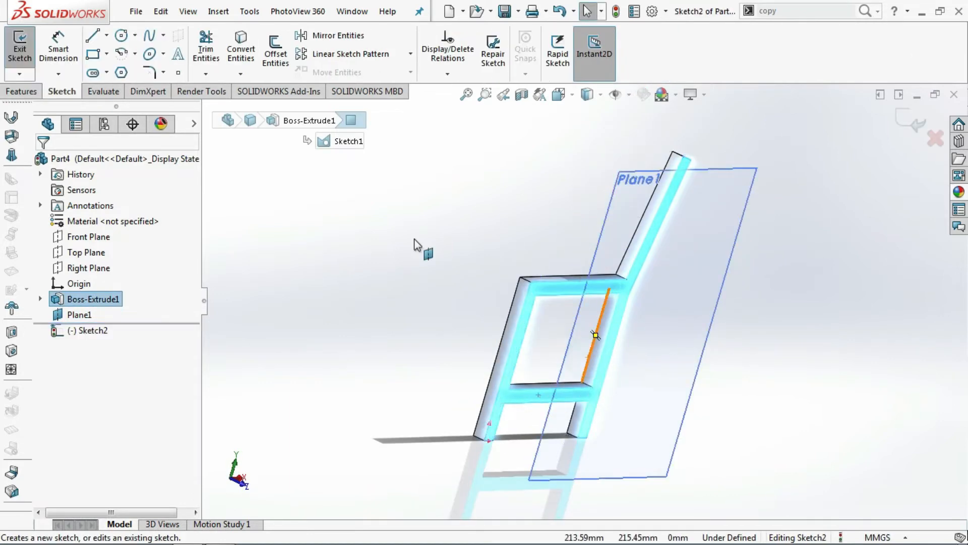
left_click(94, 55)
key("ctrl+8")
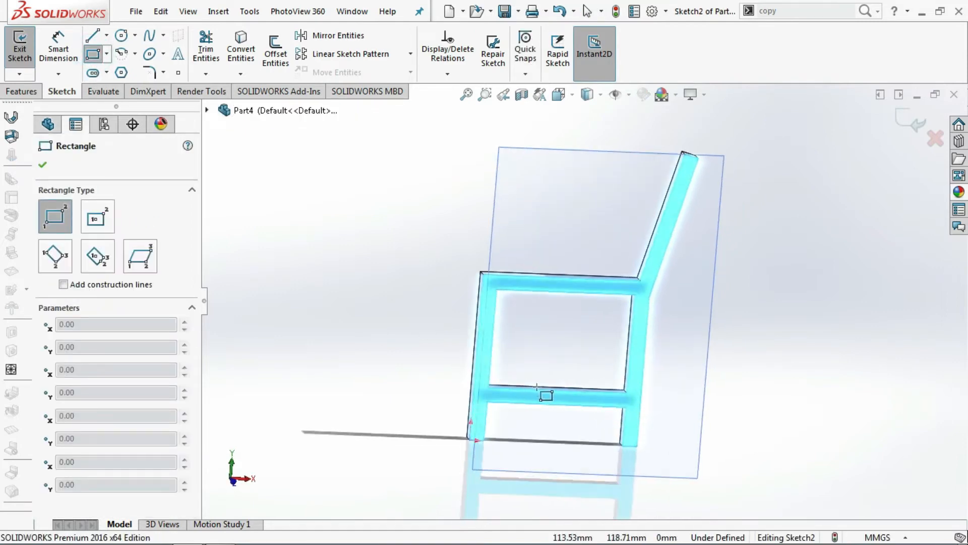
left_click(549, 392)
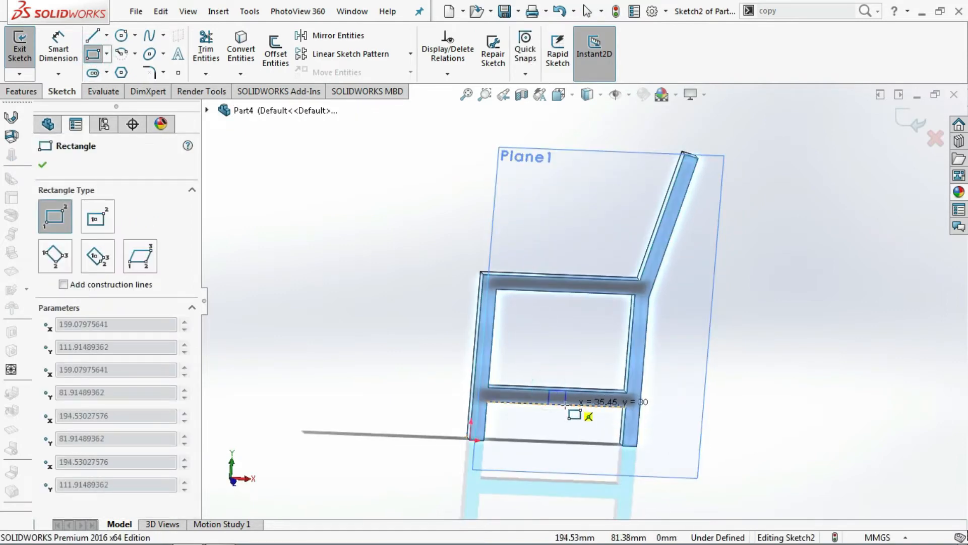
left_click(565, 404)
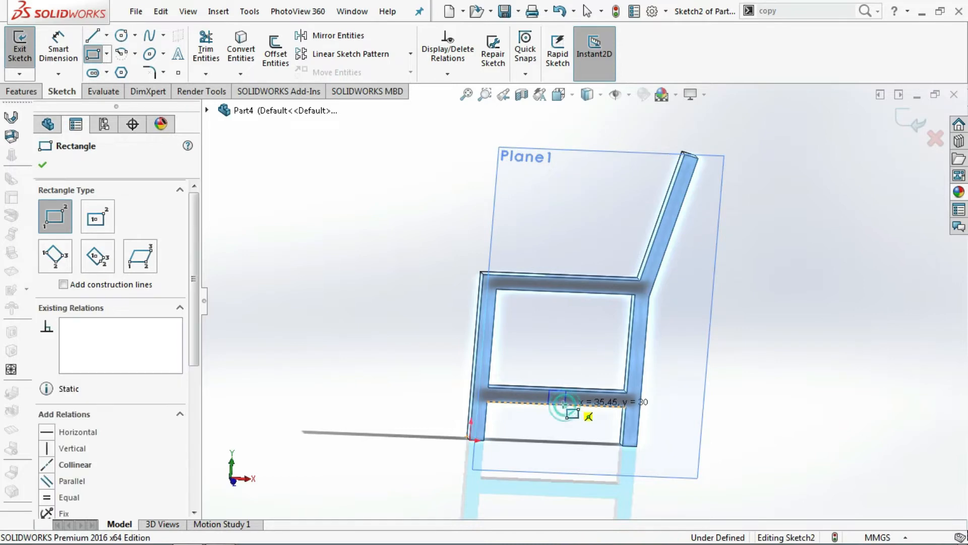
Step: Dimension the width of the rectangle on the lower crossbar as 30 mm
left_click(56, 52)
left_click(515, 385)
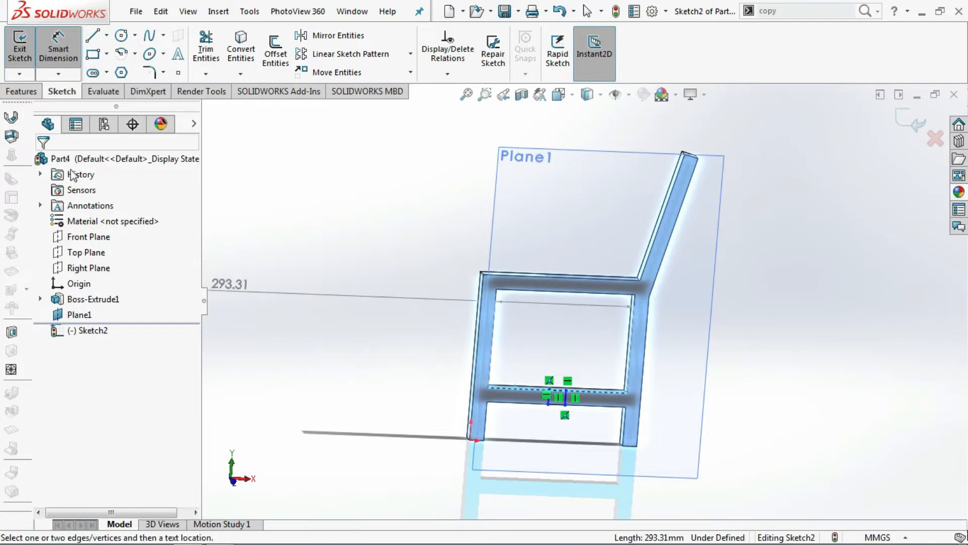
left_click(58, 46)
left_click(57, 46)
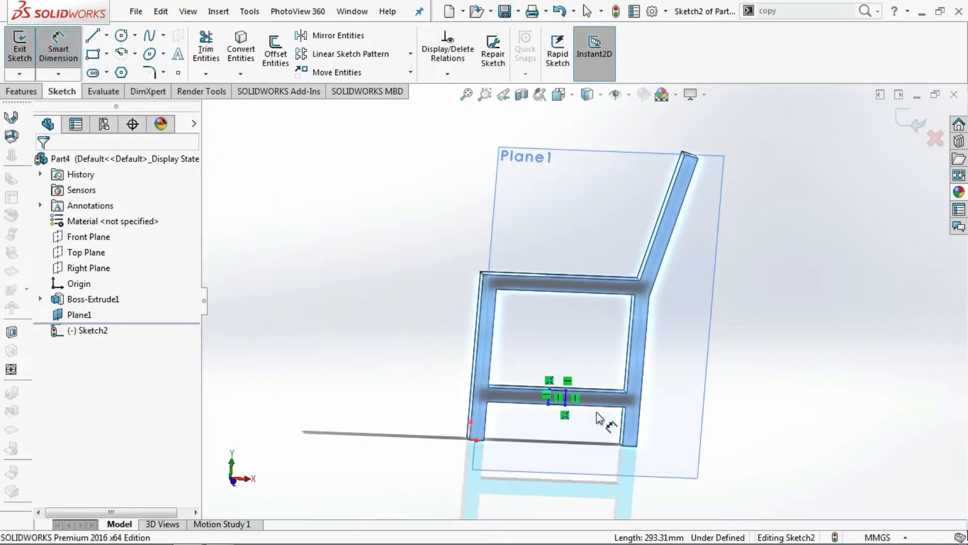
scroll(598, 418, "down", 4)
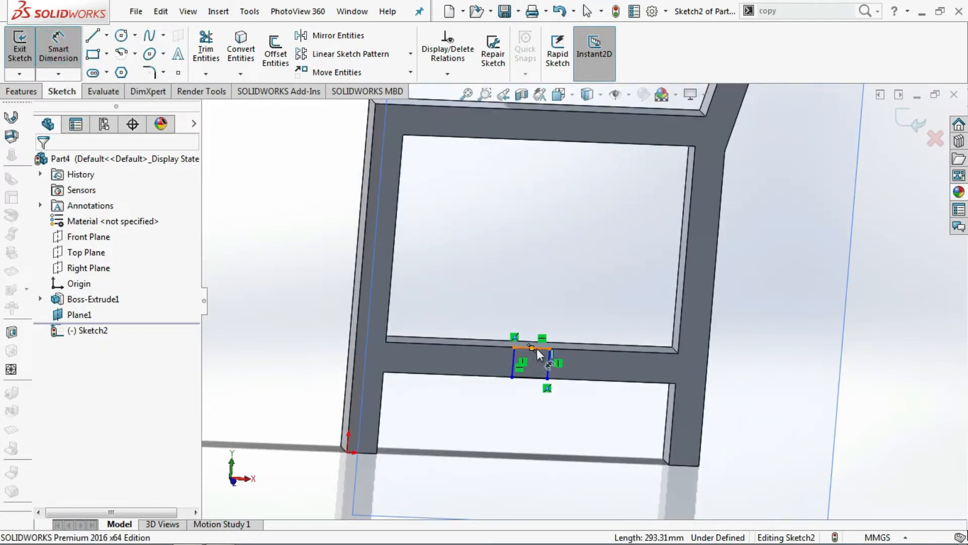
left_click(533, 348)
left_click(539, 324)
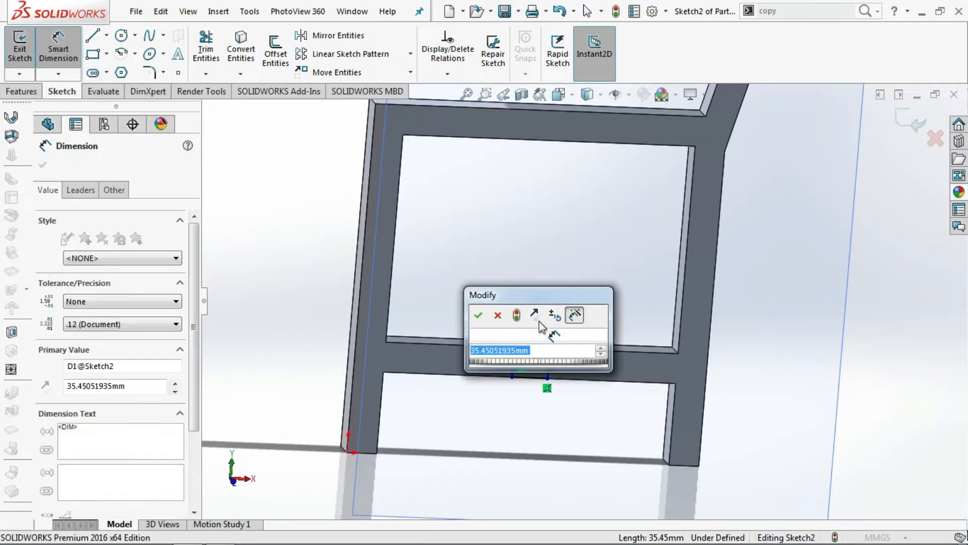
type("30")
key("Return")
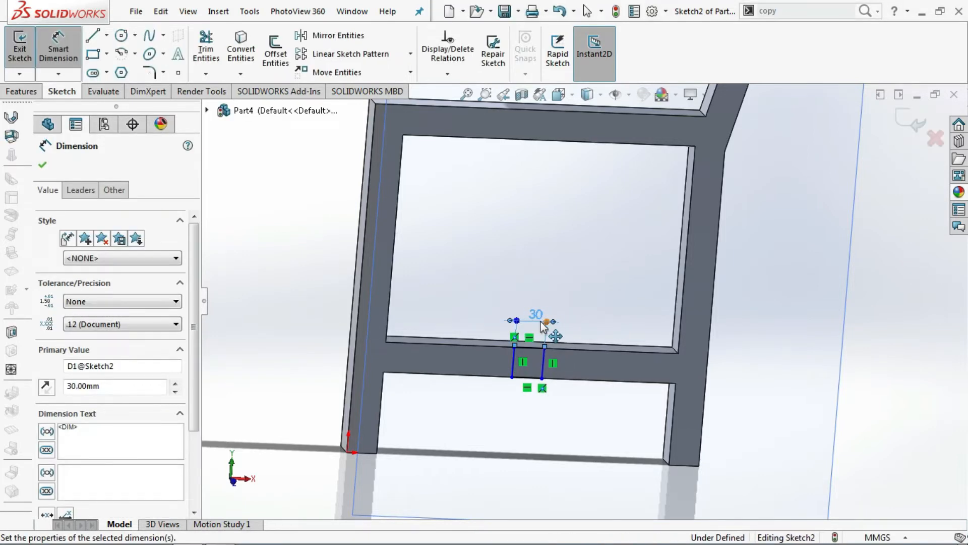
Step: Dimension the distance between the rectangle's right side and the right leg's inner edge as 131.50 mm
left_click(546, 355)
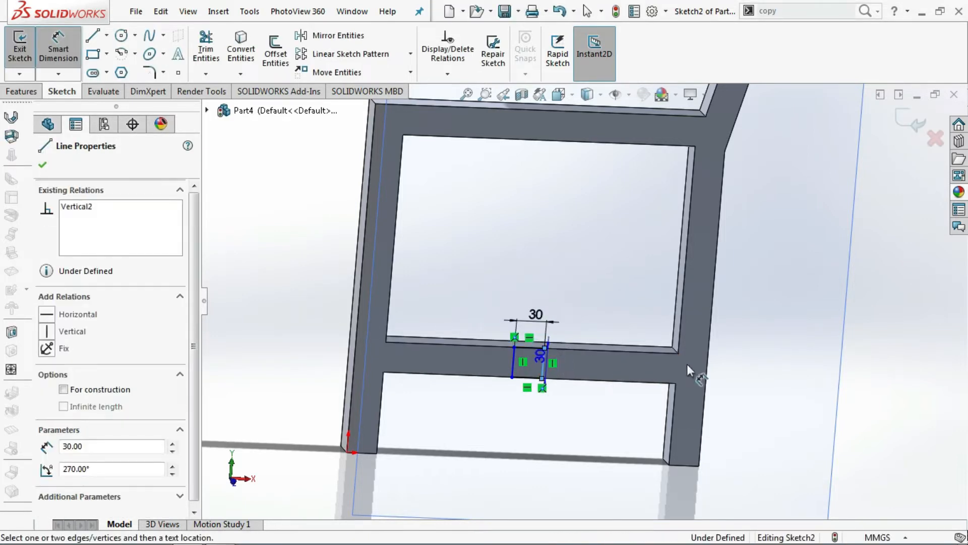
left_click(680, 346)
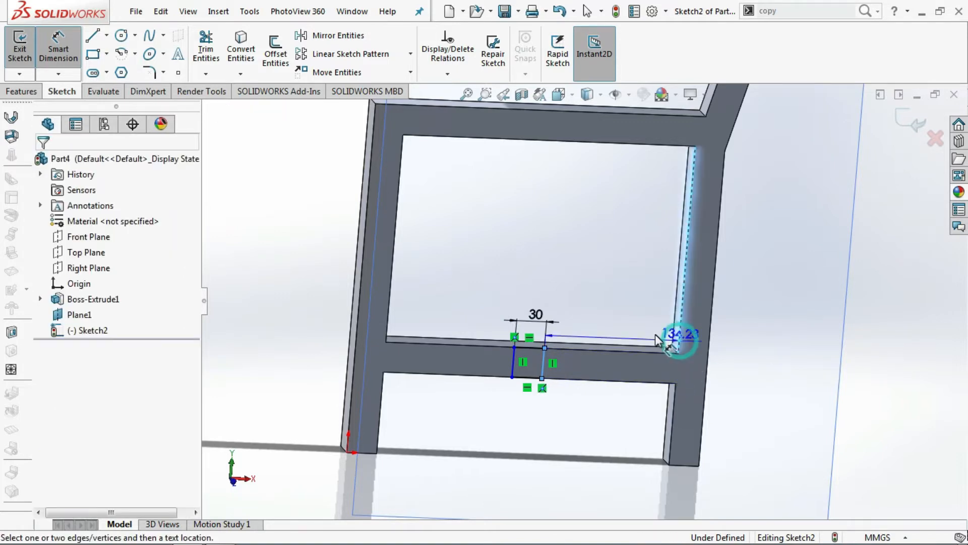
left_click(656, 336)
type("294")
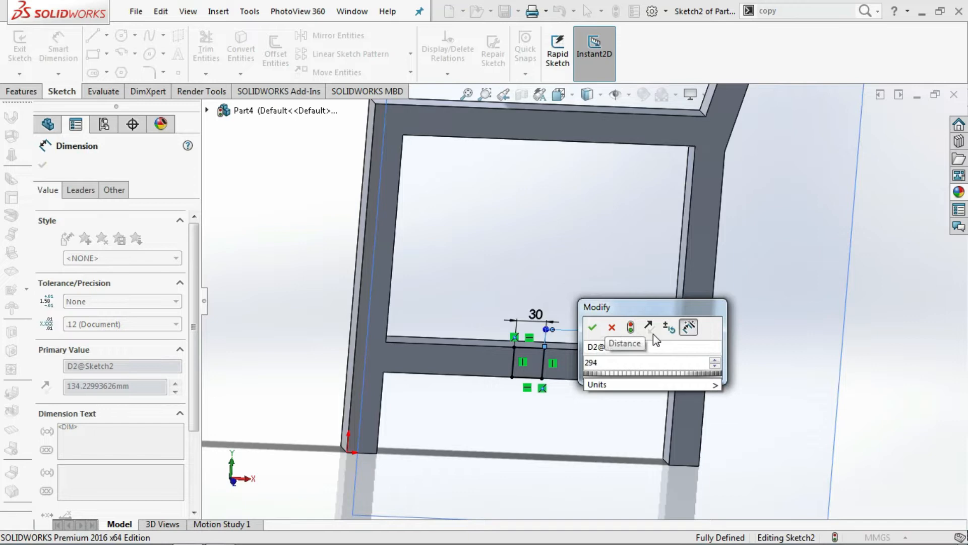
key("BackSpace")
type("3/")
key("BackSpace")
key("BackSpace")
key("BackSpace")
key("BackSpace")
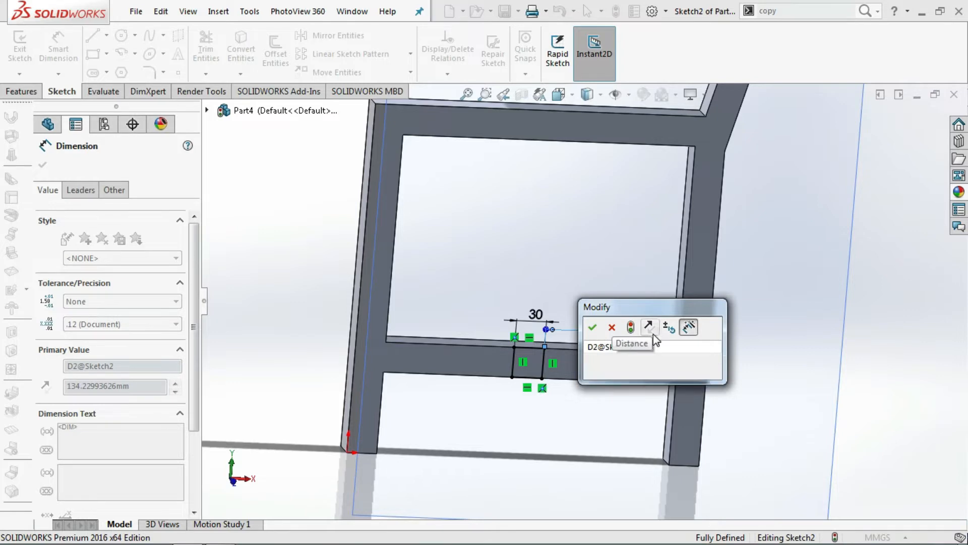
type("263/2-15")
key("Return")
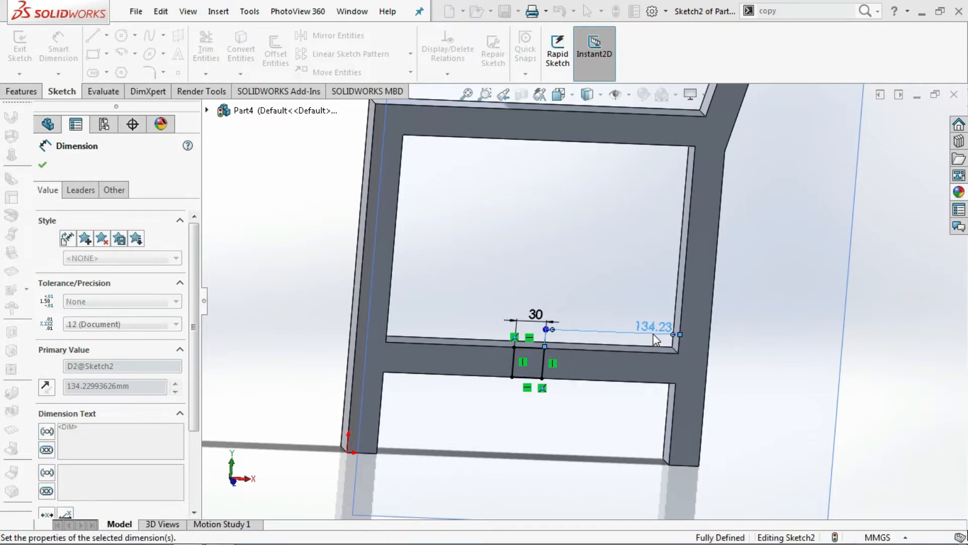
Step: Extrude the rectangle 300 mm as a blind boss merged with the side frame
left_click(22, 90)
left_click(25, 60)
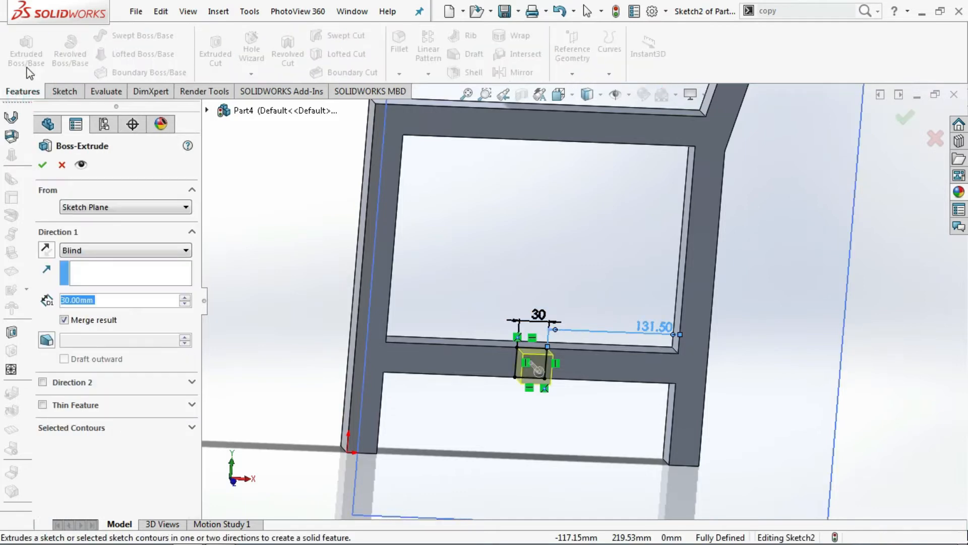
type("300")
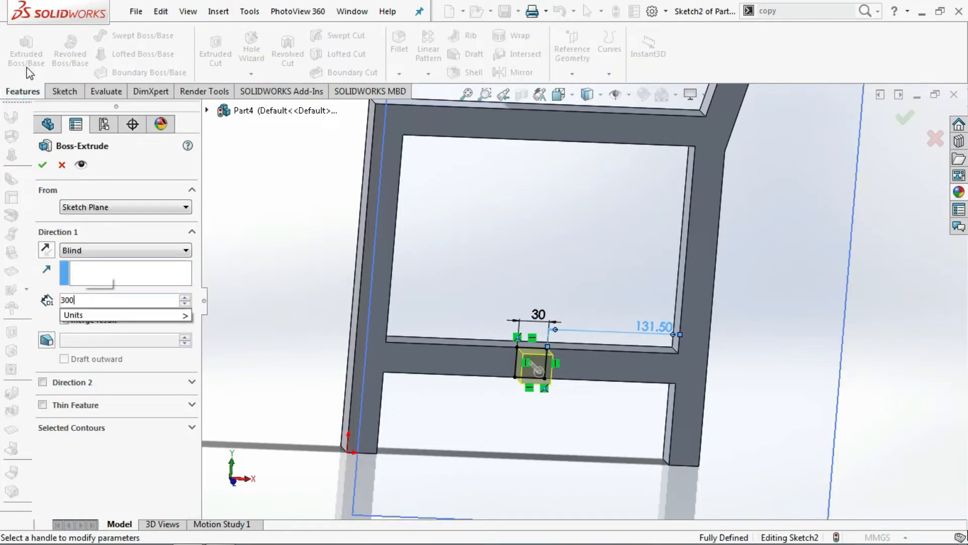
key("Return")
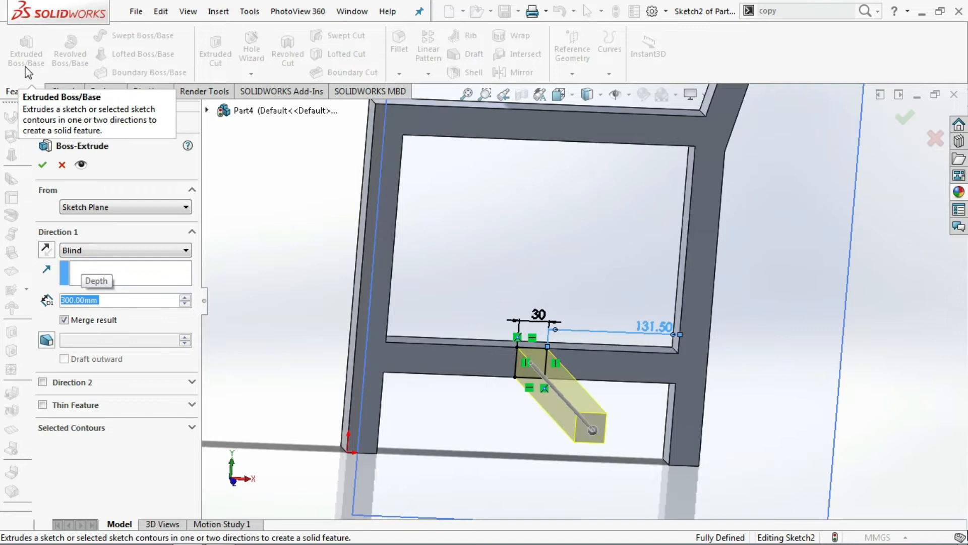
left_click(42, 165)
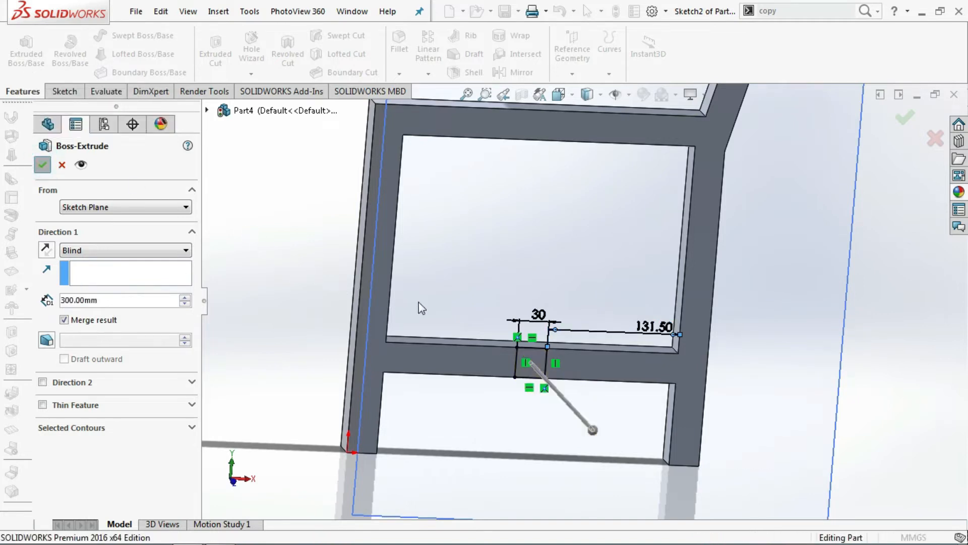
Step: Mirror only the side frame feature about the 150 mm offset plane, leaving the connecting bar out of the mirrored features
mouse_move(430, 309)
middle_mouse_down()
mouse_move(530, 317)
mouse_move(527, 331)
middle_mouse_up()
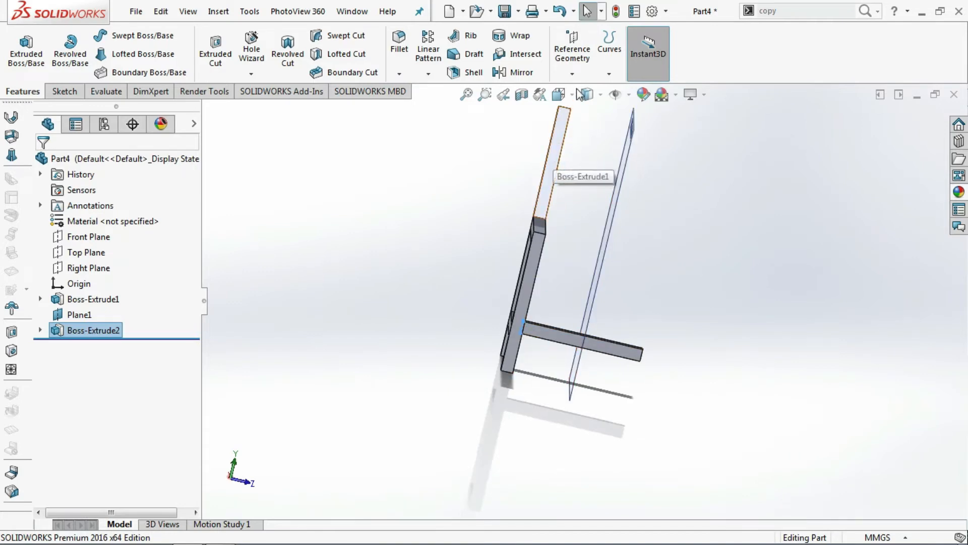
left_click(428, 76)
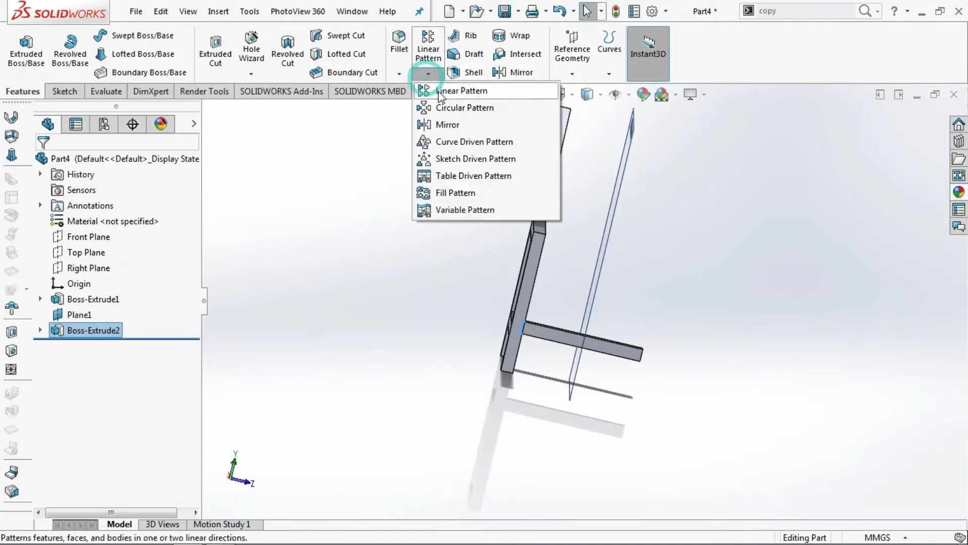
left_click(439, 124)
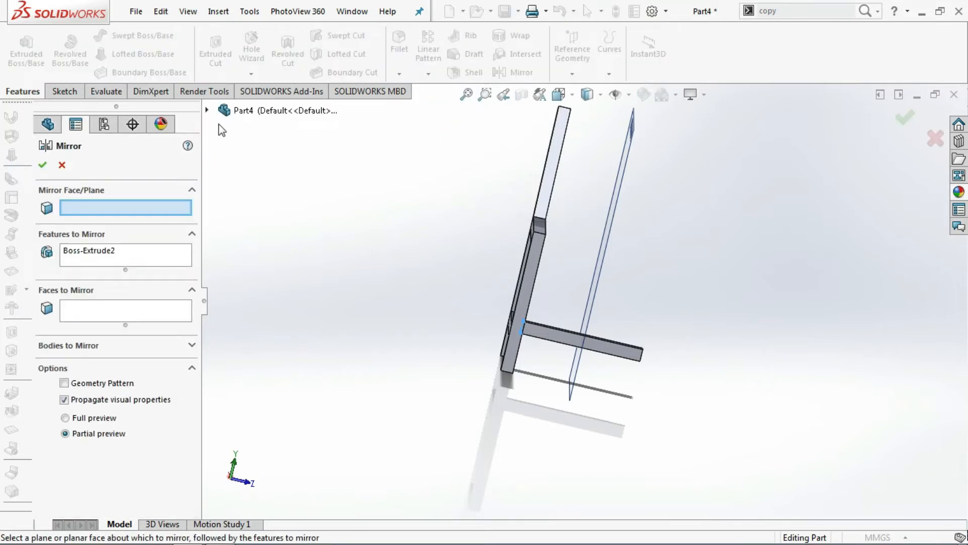
left_click(207, 111)
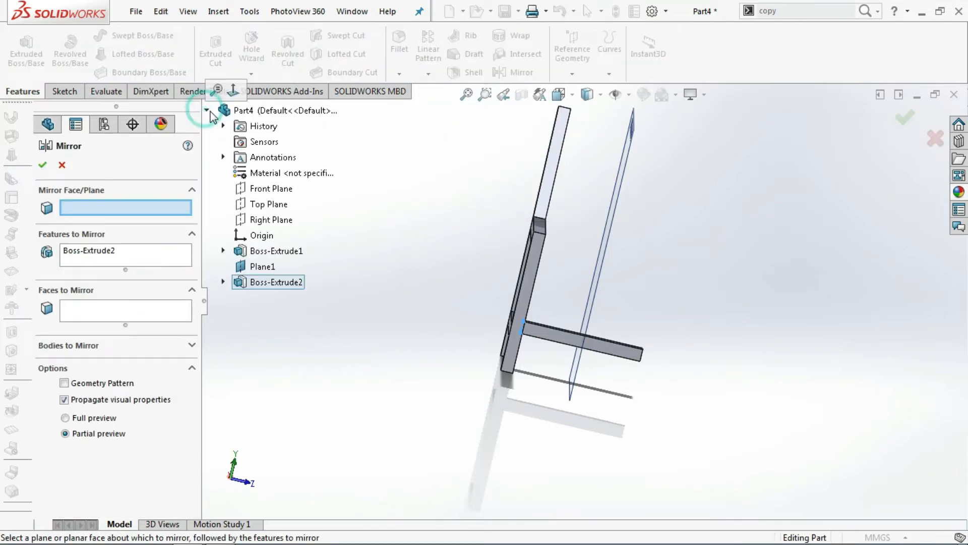
left_click(261, 270)
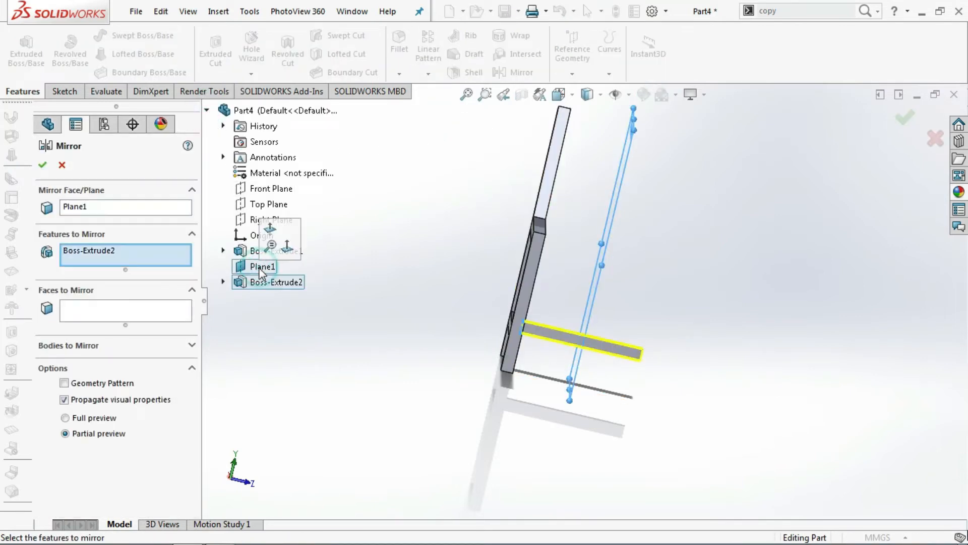
left_click(98, 253)
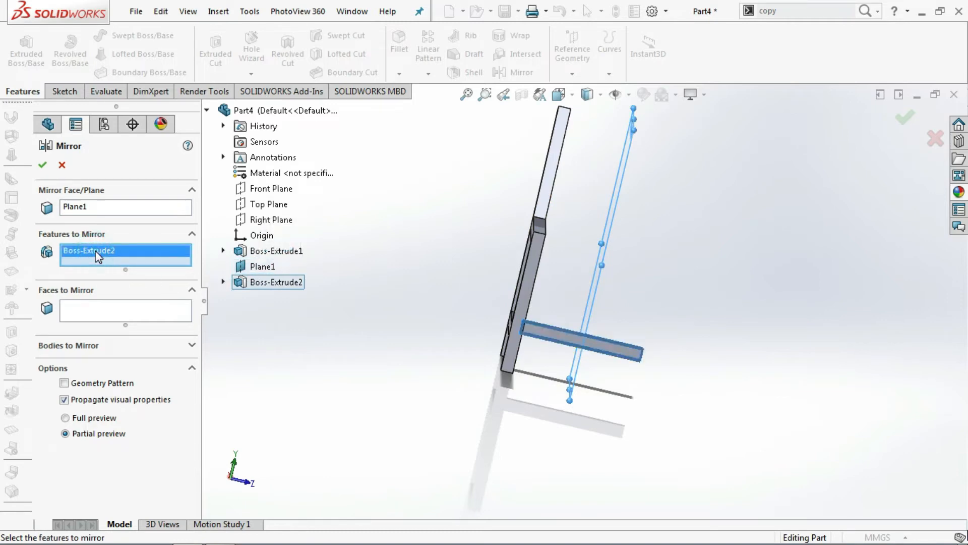
key("Delete")
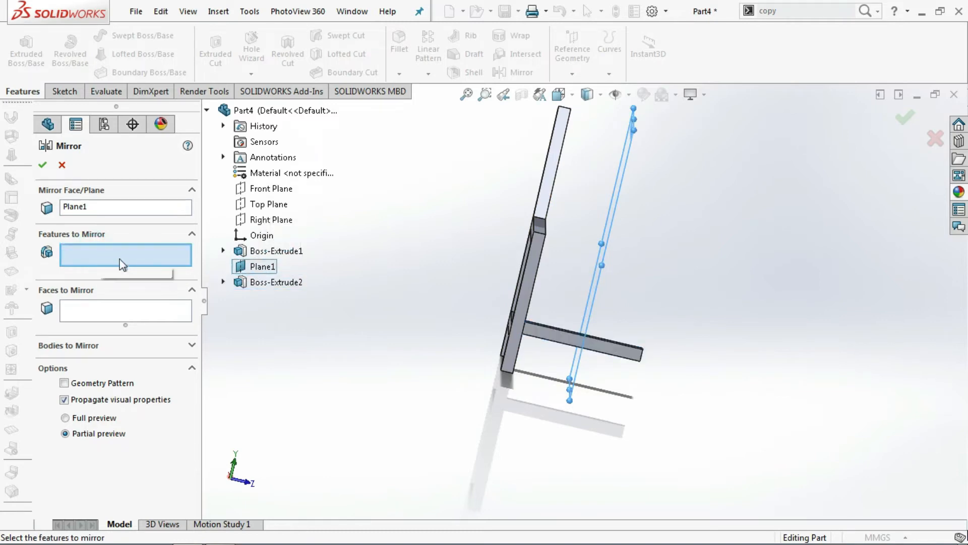
left_click(268, 250)
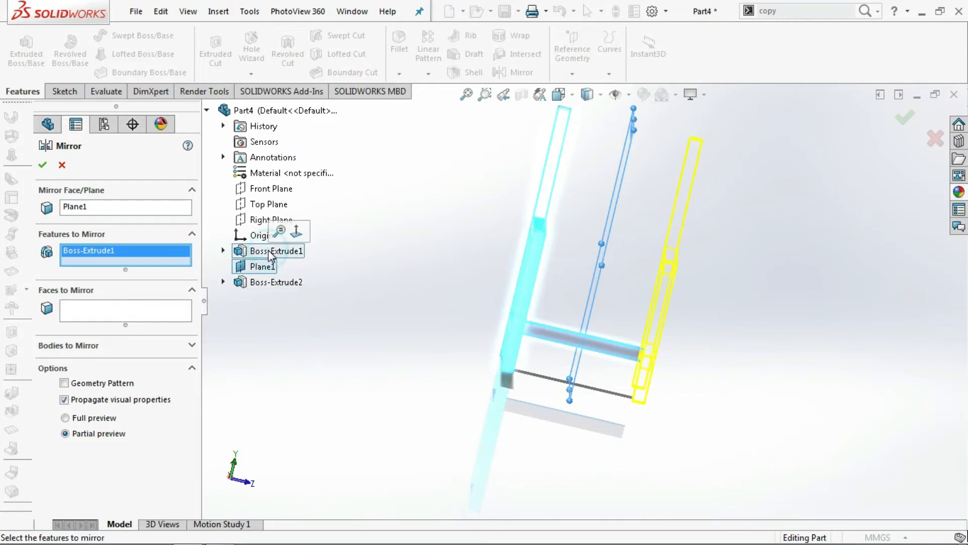
left_click(42, 166)
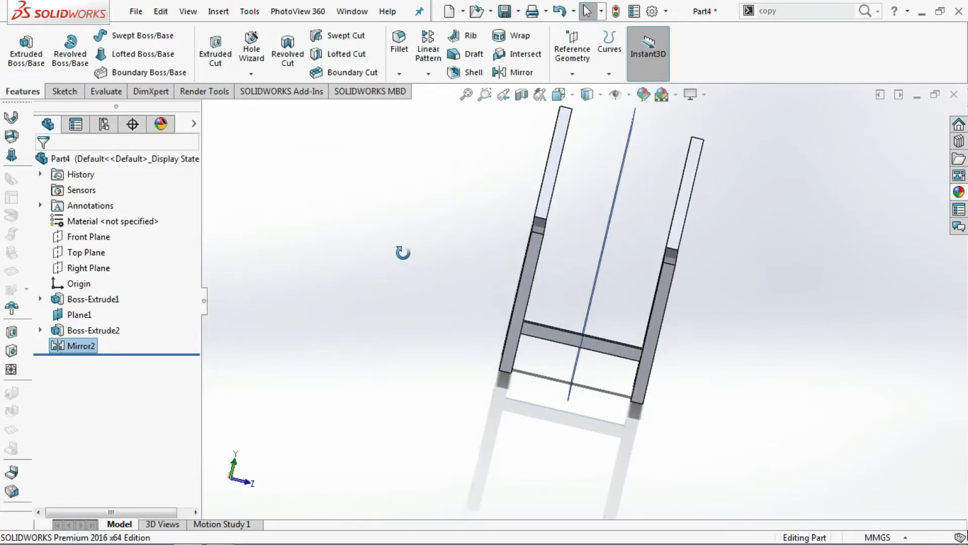
Step: Sketch a rectangle about 147 mm deep and 360 mm wide on the seat rail's top face, spanning both side frames near the backrest
middle_click_drag(403, 252, 439, 328)
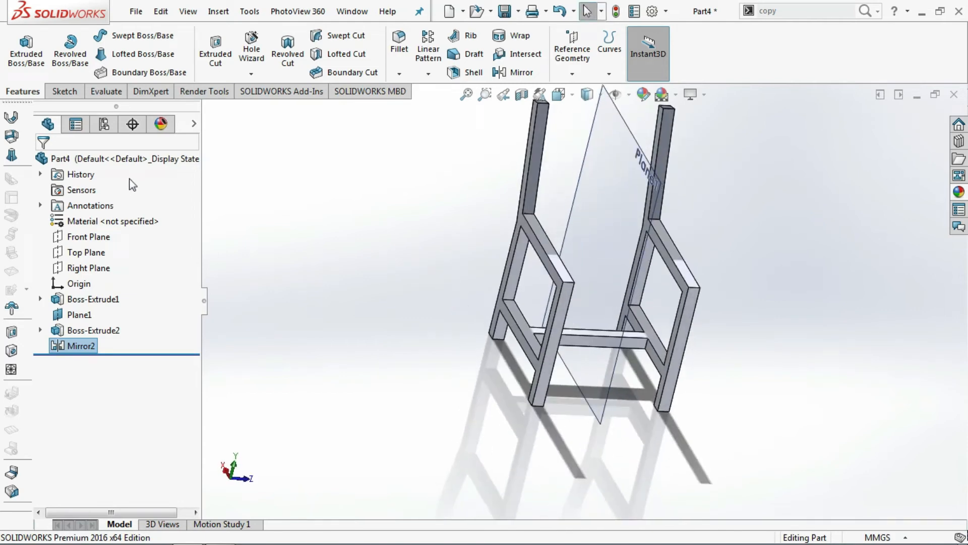
middle_click_drag(459, 292, 452, 325)
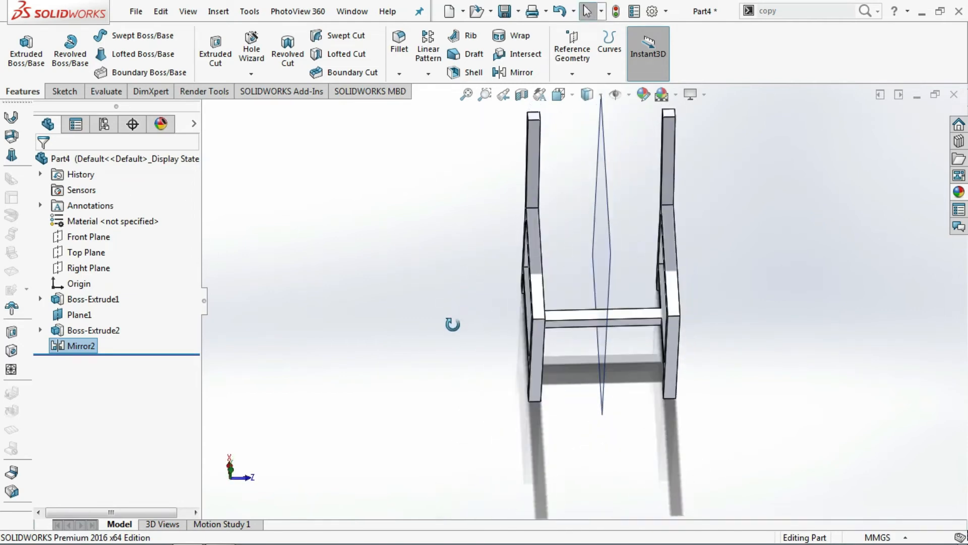
left_click(531, 240)
left_click(588, 198)
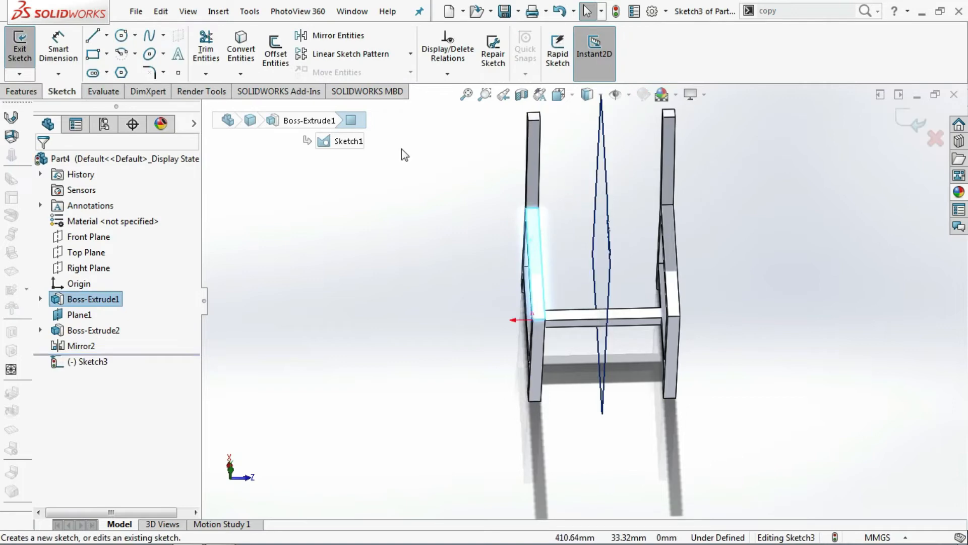
left_click(92, 54)
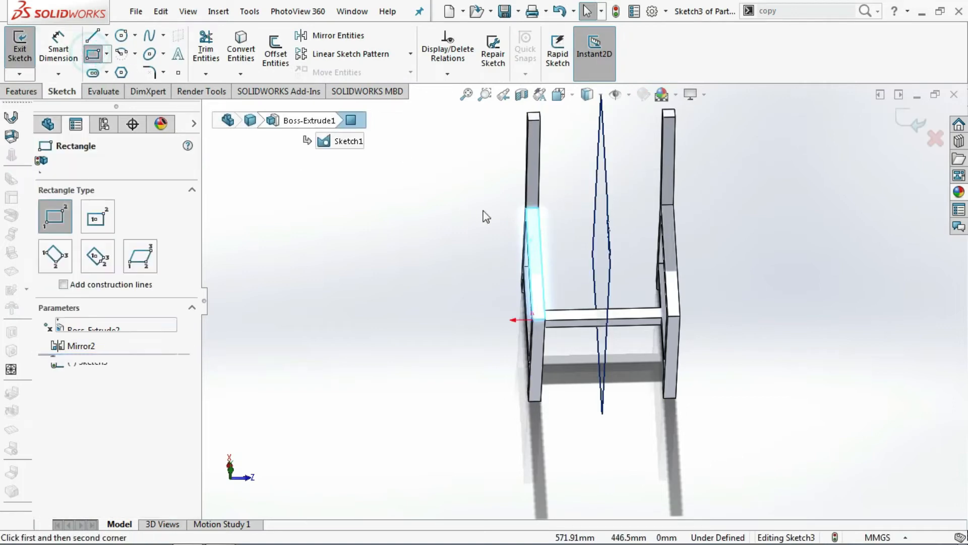
left_click(526, 215)
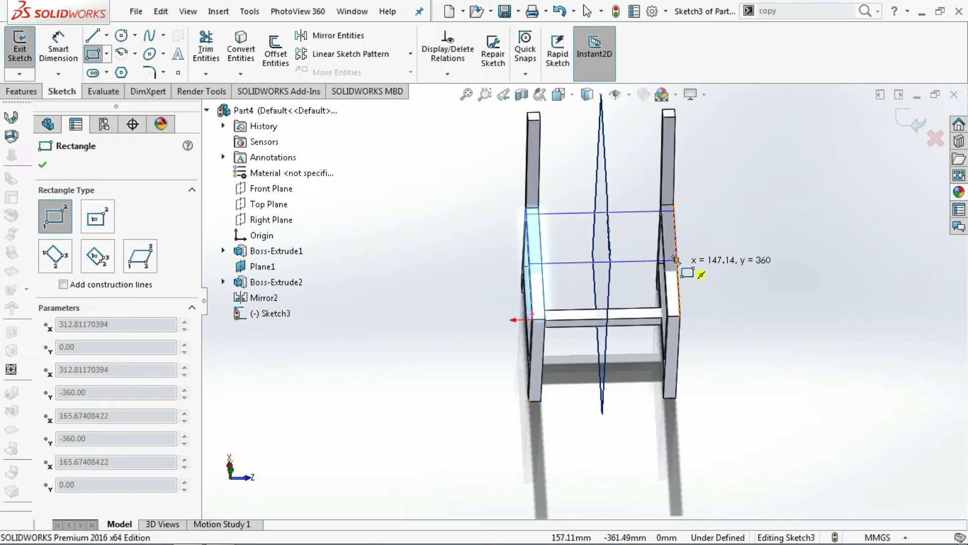
left_click(676, 260)
Step: Sketch a second rectangle about 137 mm deep and 360 mm wide across both seat rails, from their front ends towards the first rectangle
middle_click_drag(669, 294, 666, 305)
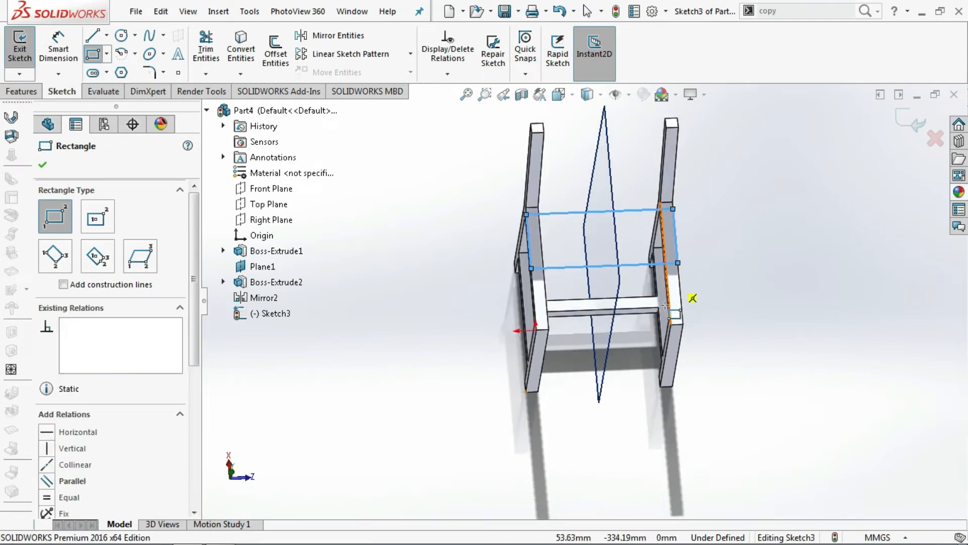
scroll(601, 316, "down", 3)
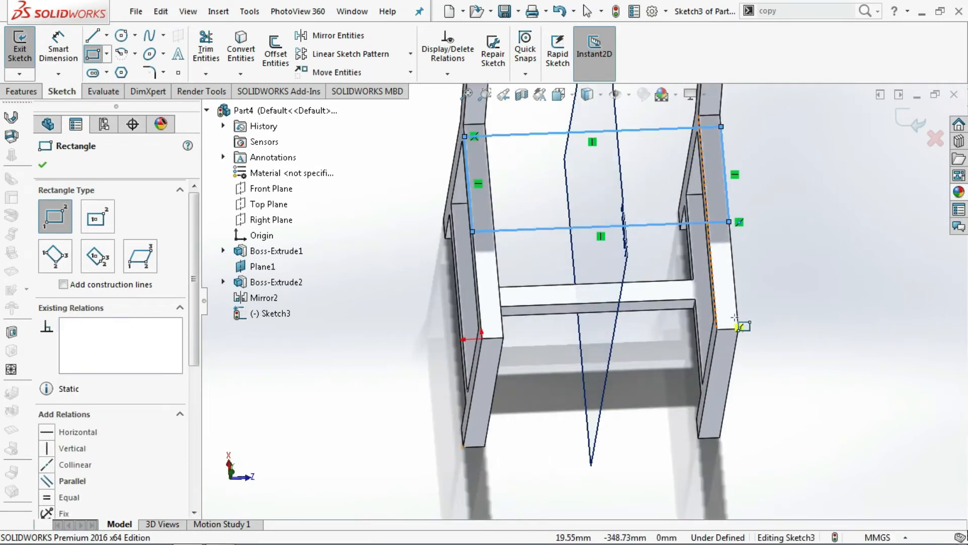
left_click(714, 311)
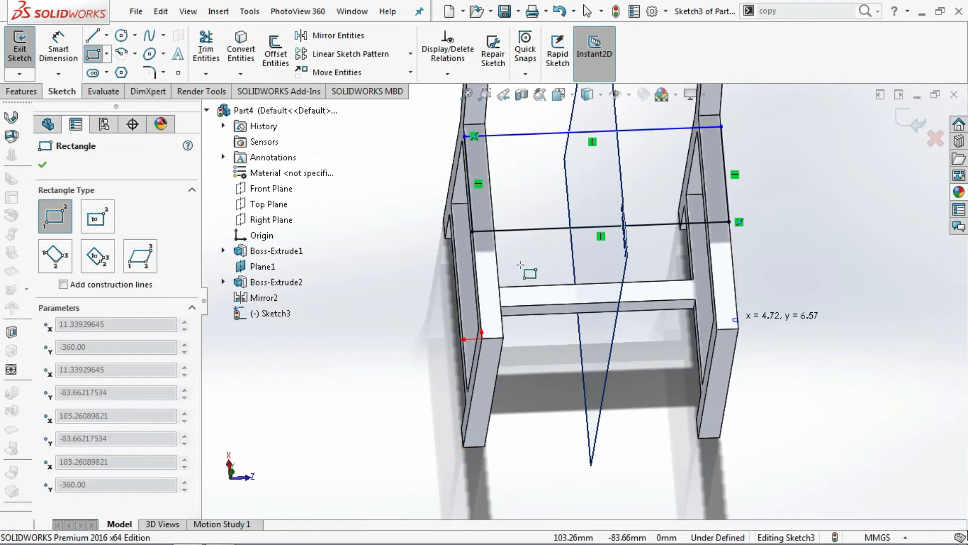
left_click(473, 243)
Step: Dimension the depth of the front seat rectangle as 135 mm
left_click(59, 49)
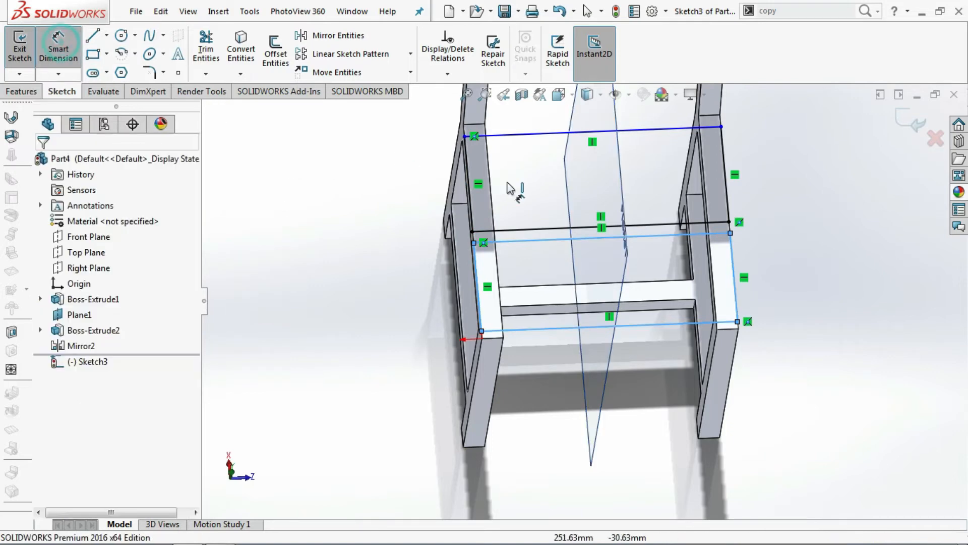
left_click(676, 235)
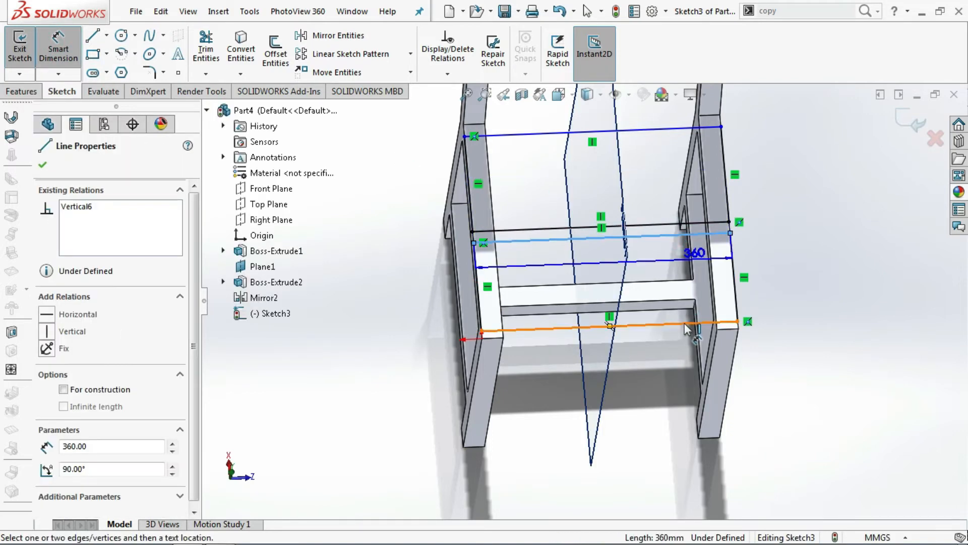
left_click(686, 326)
left_click(766, 292)
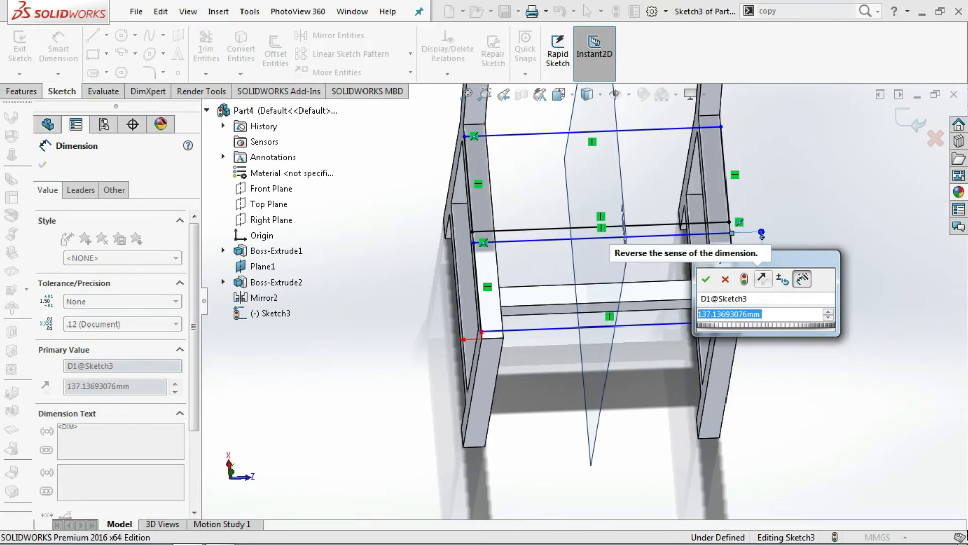
type("140")
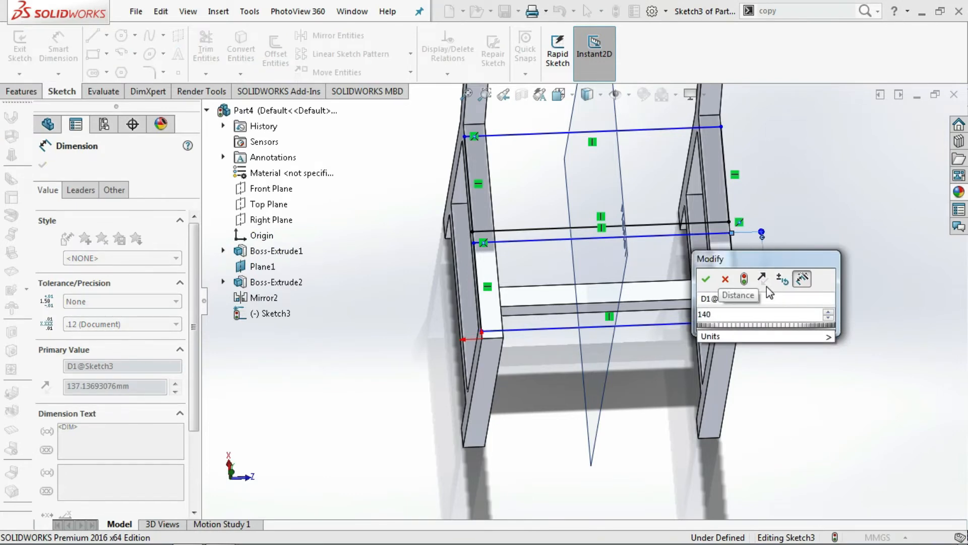
key("BackSpace")
key("BackSpace")
type("35")
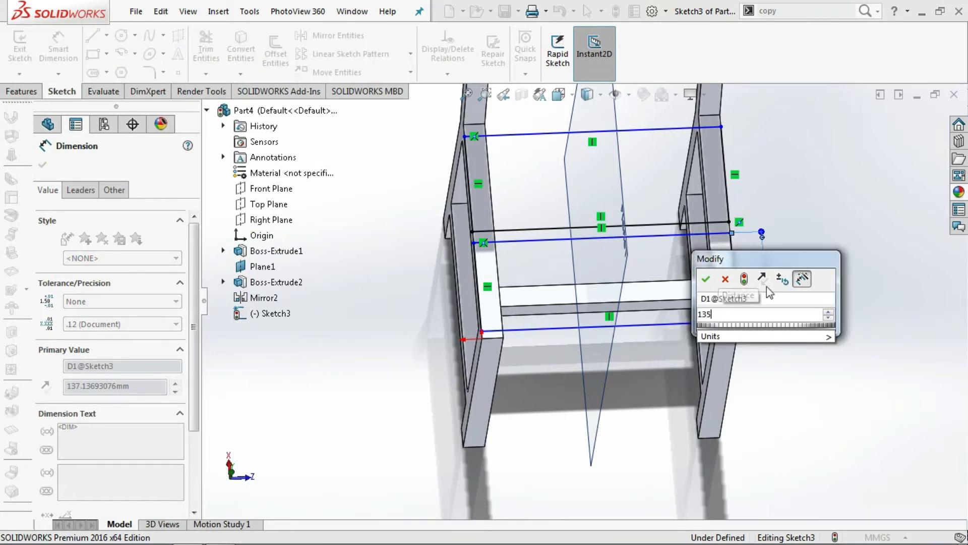
key("Return")
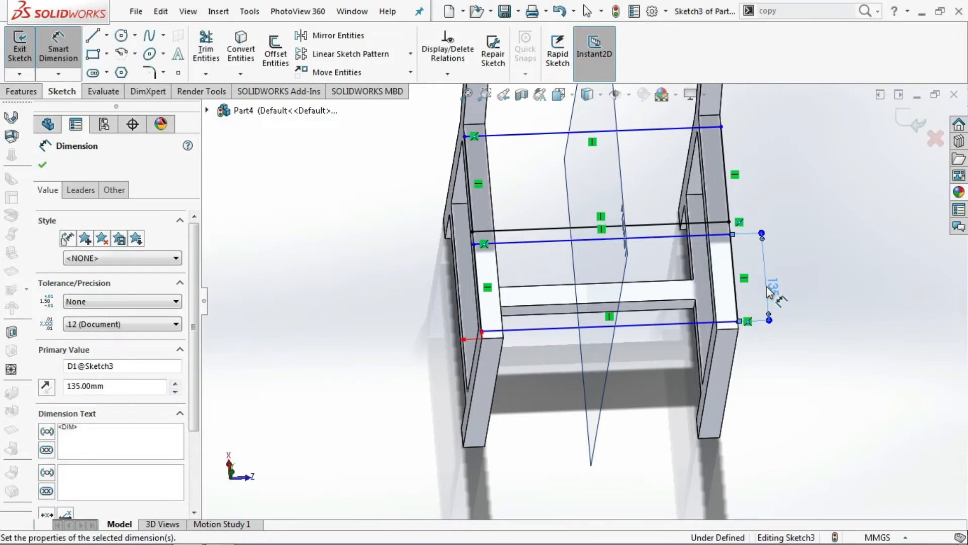
Step: Dimension the depth of the rear seat rectangle as 135 mm
left_click(659, 129)
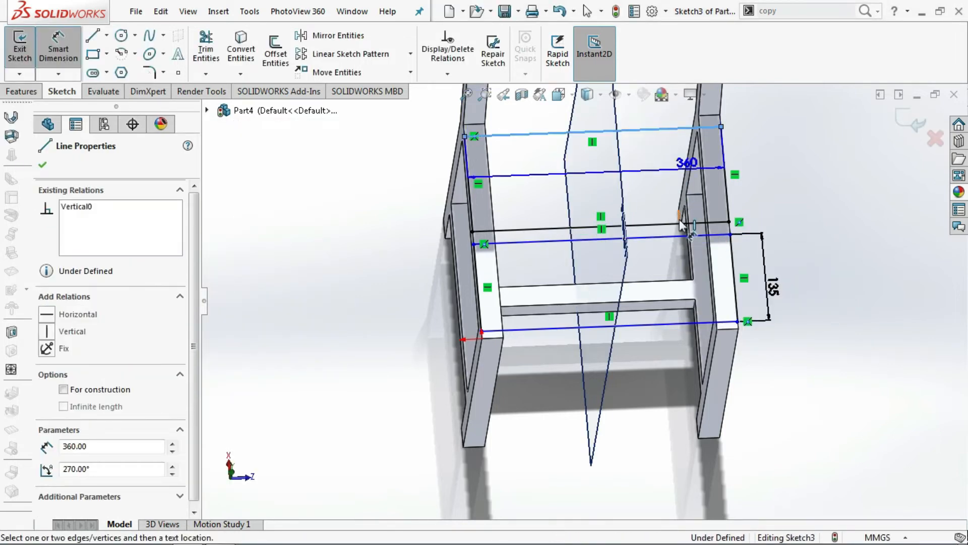
left_click(680, 222)
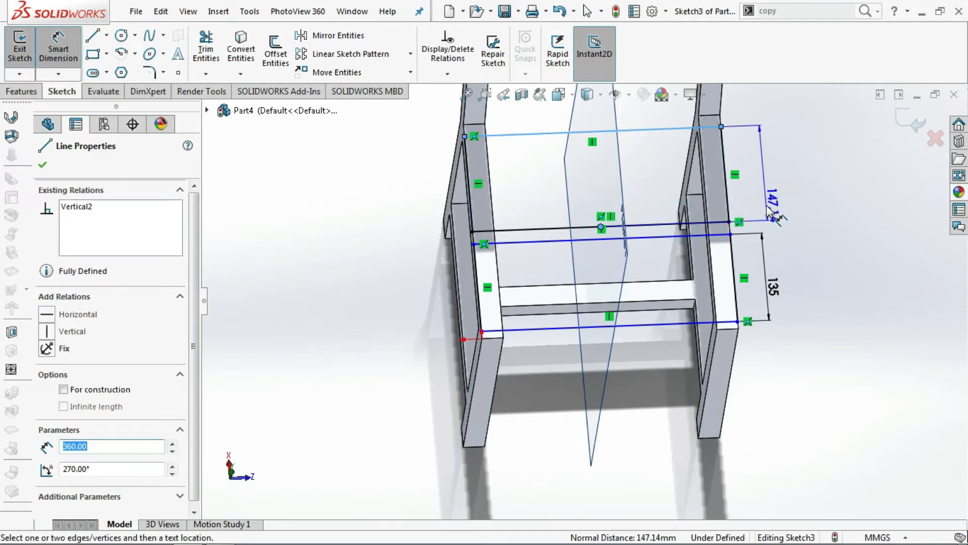
left_click(767, 206)
type("1")
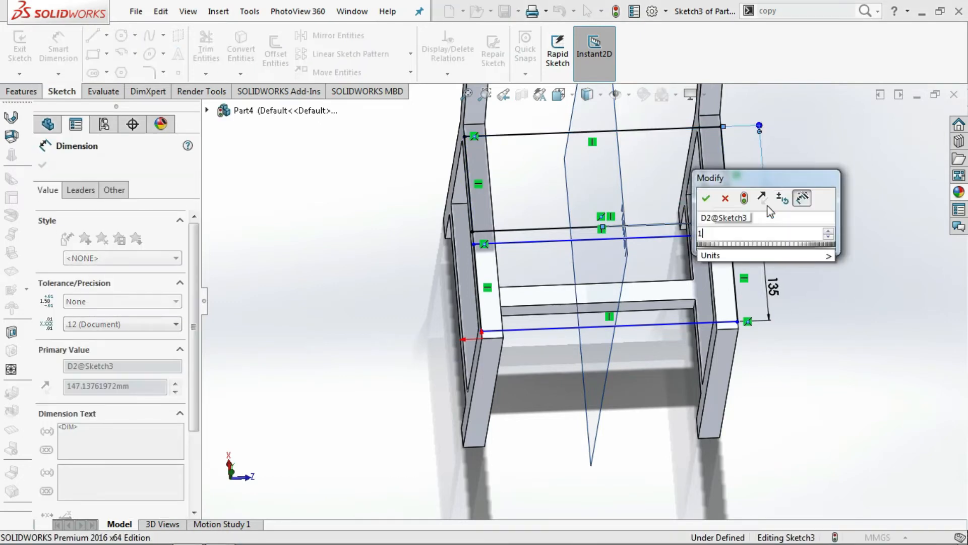
type("35")
key("Return")
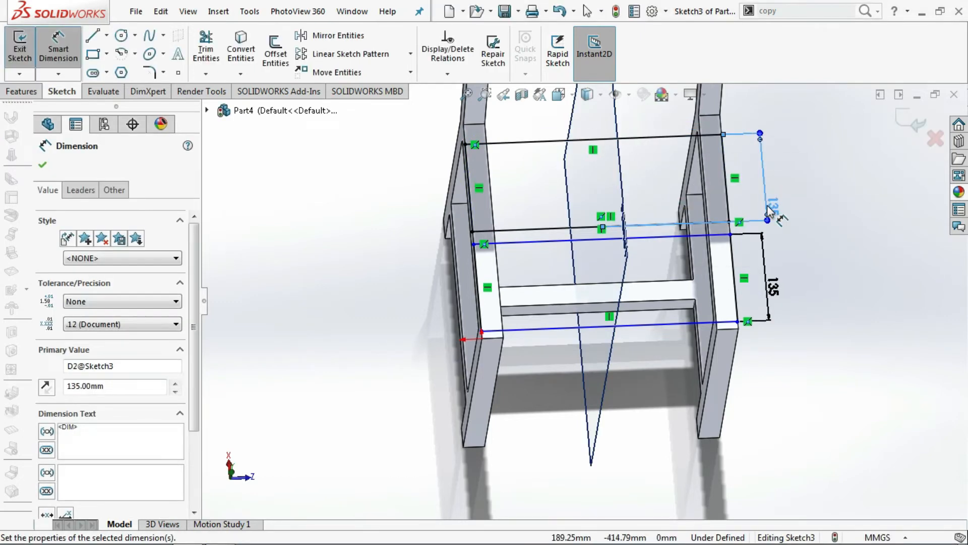
Step: Dimension the gap between the front and rear seat rectangles as 30 mm
mouse_move(785, 212)
middle_mouse_down()
mouse_move(731, 216)
mouse_move(725, 208)
middle_mouse_up()
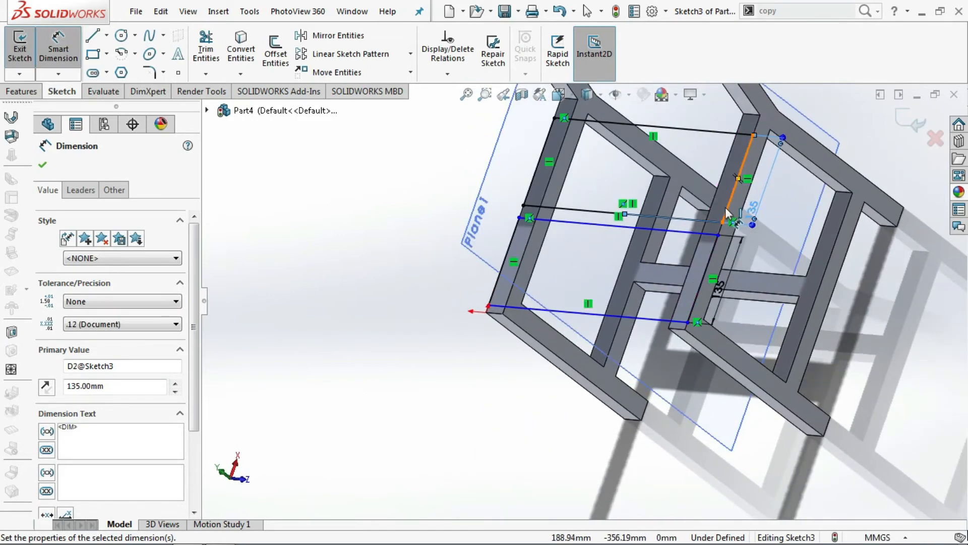
left_click(696, 222)
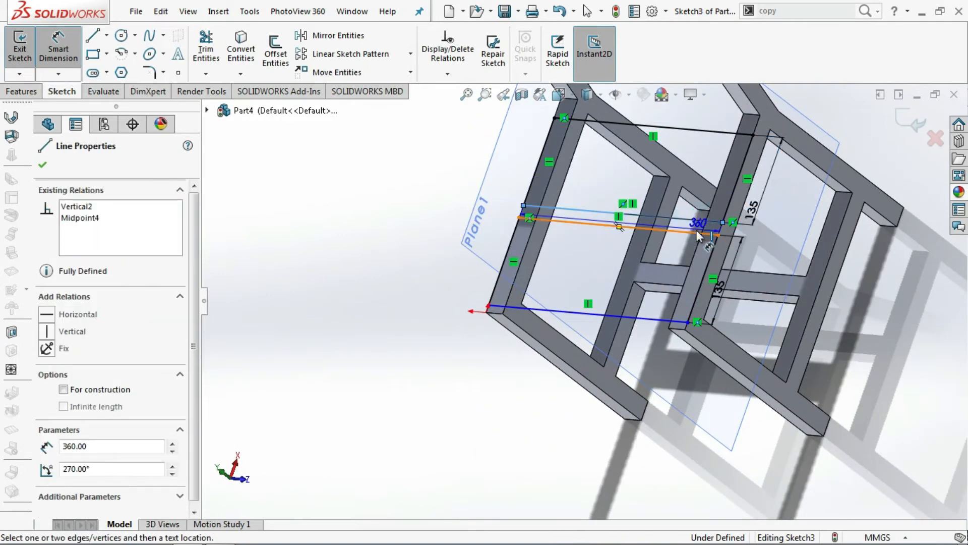
left_click(697, 232)
left_click(776, 243)
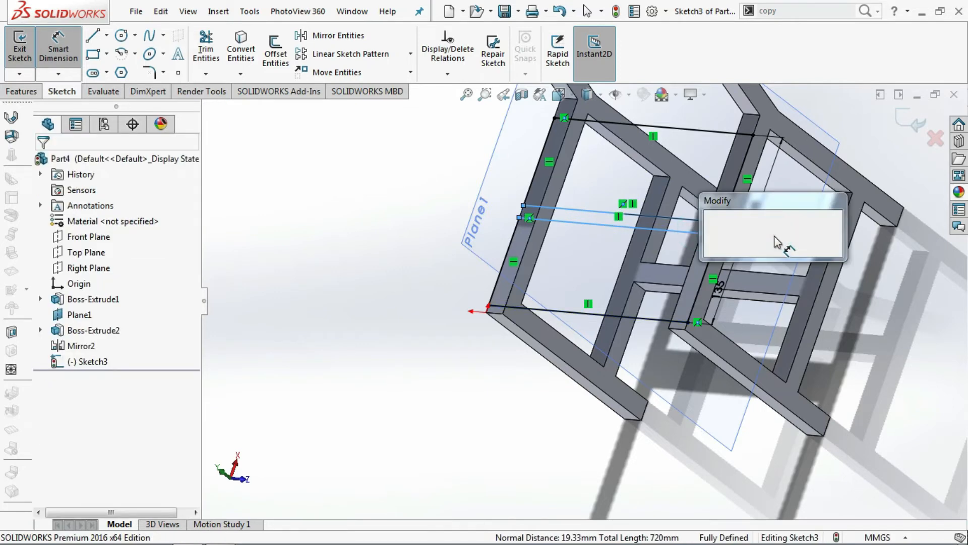
type("30")
key("Return")
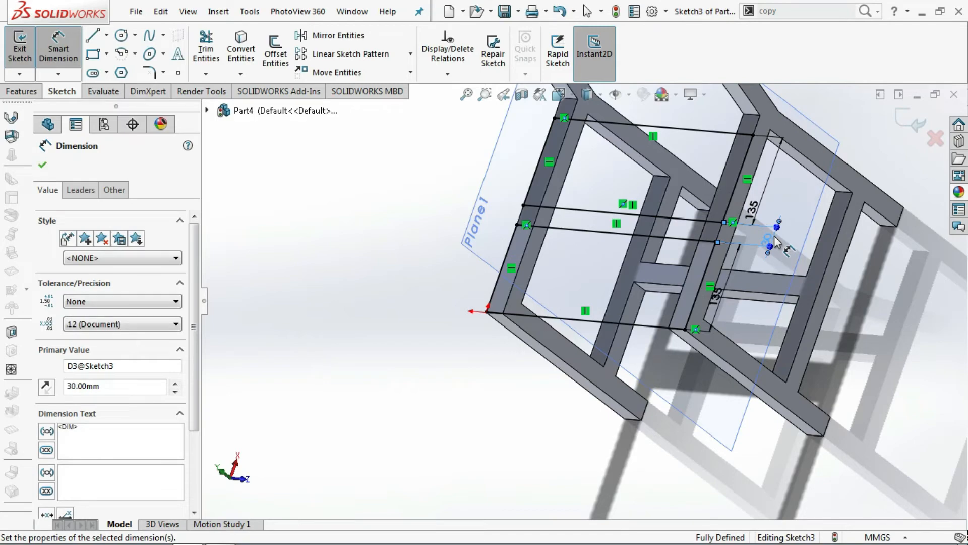
Step: Set the gap between the front and rear seat rectangles to 25 mm
scroll(675, 323, "down", 5)
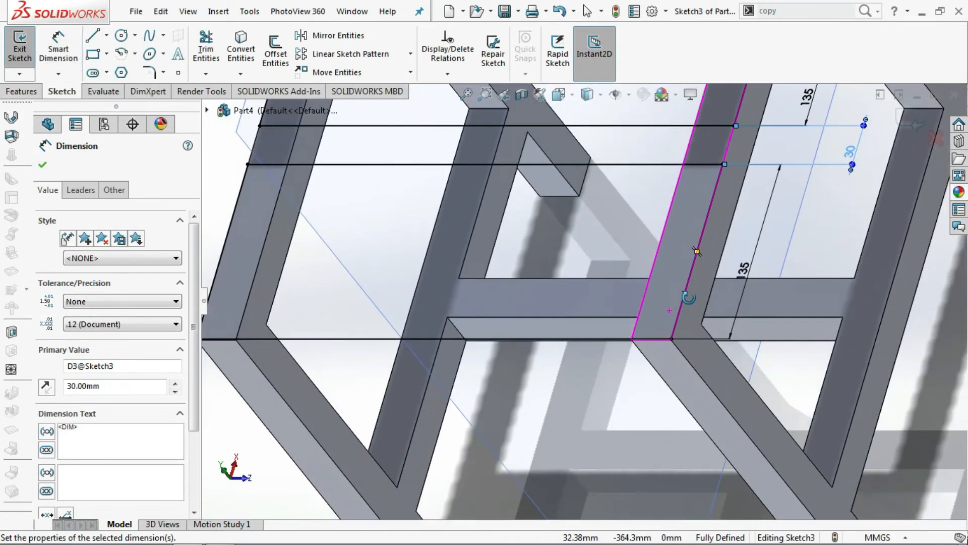
middle_click_drag(688, 297, 741, 252)
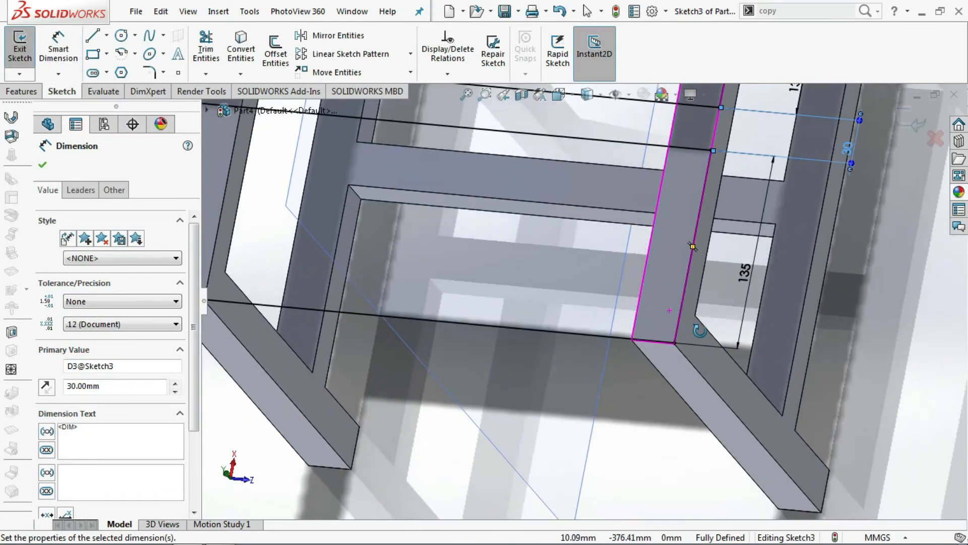
double_click(846, 150)
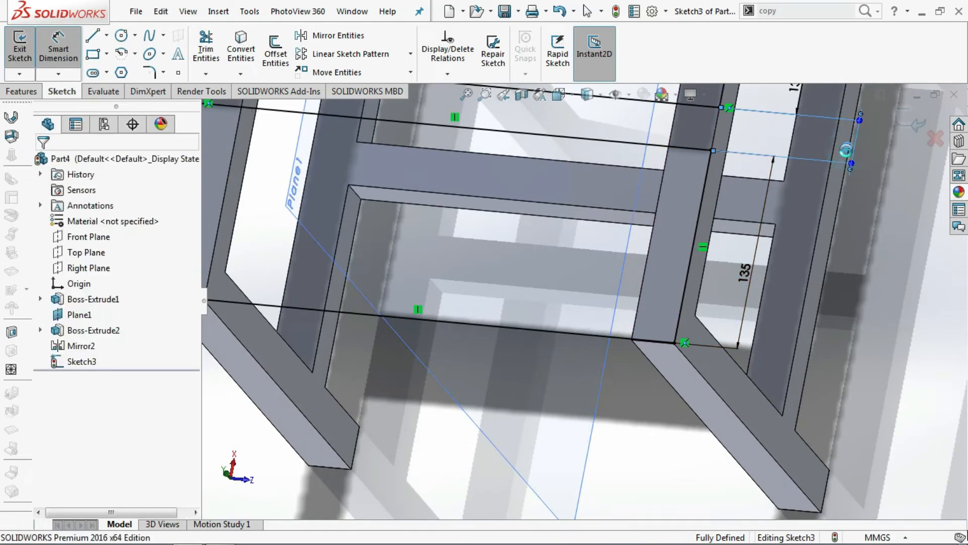
type("25")
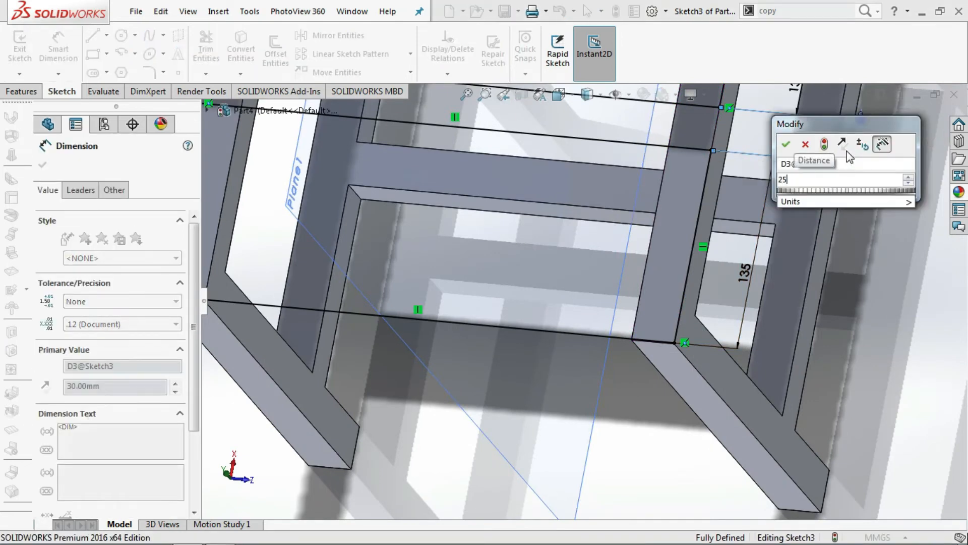
type("0")
key("Return")
scroll(801, 171, "up", 8)
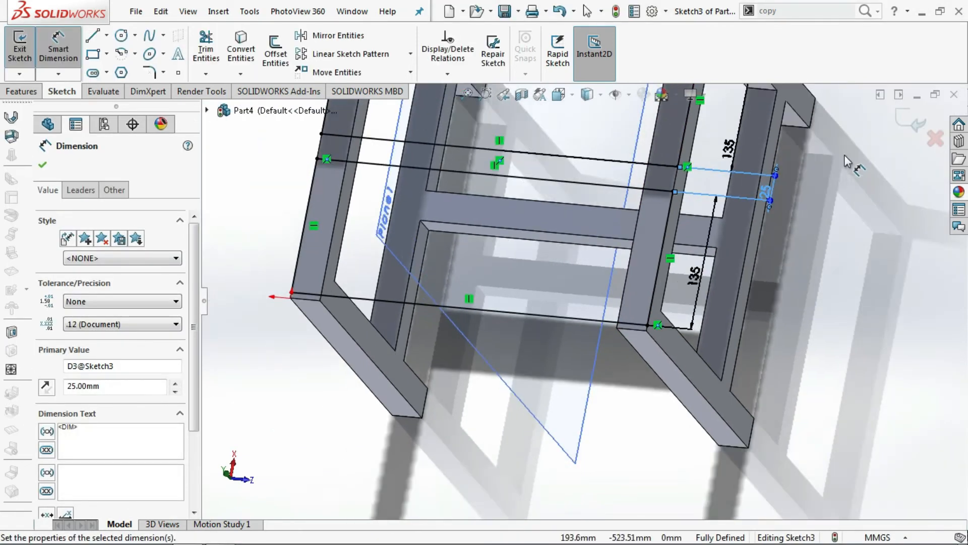
Step: Set the depths of the rear and front seat rectangles to 140 mm each
scroll(632, 165, "down", 3)
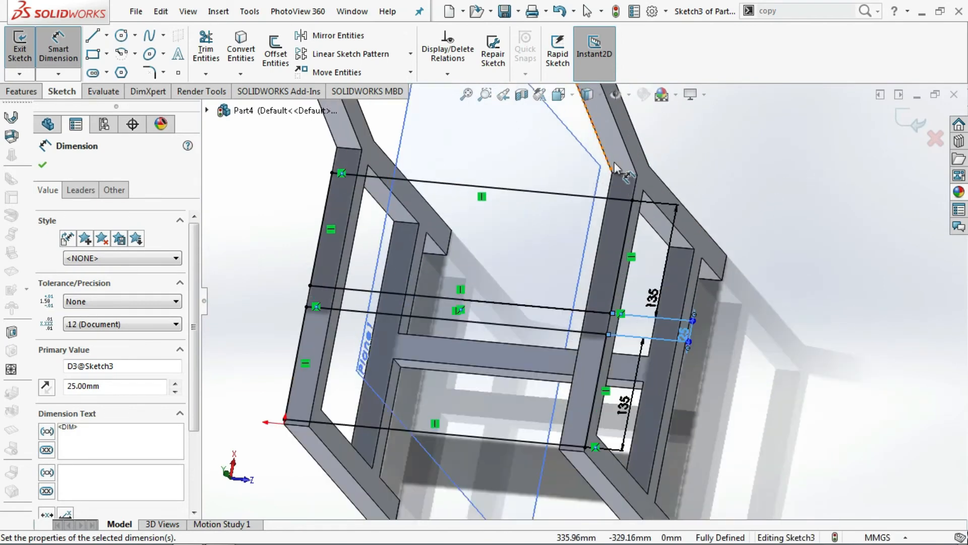
scroll(616, 185, "down", 2)
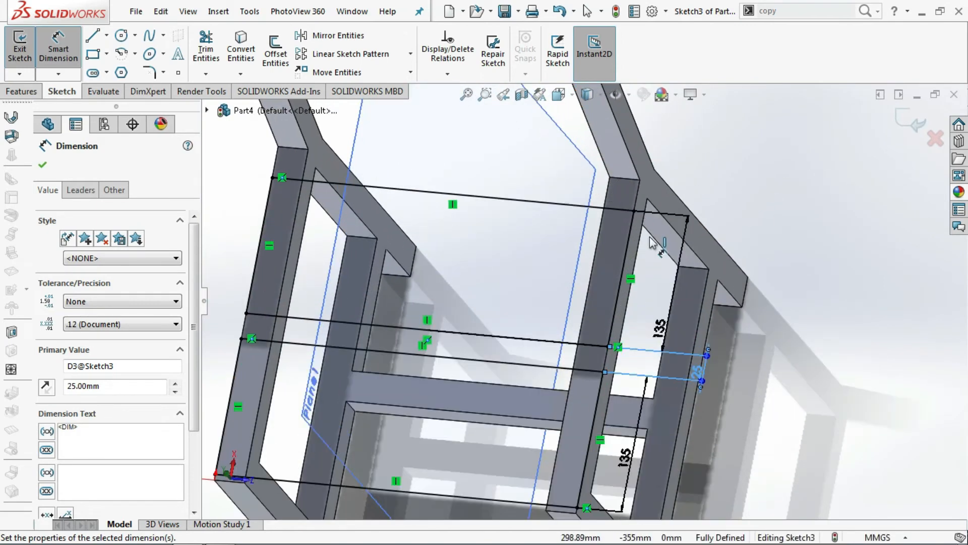
double_click(659, 327)
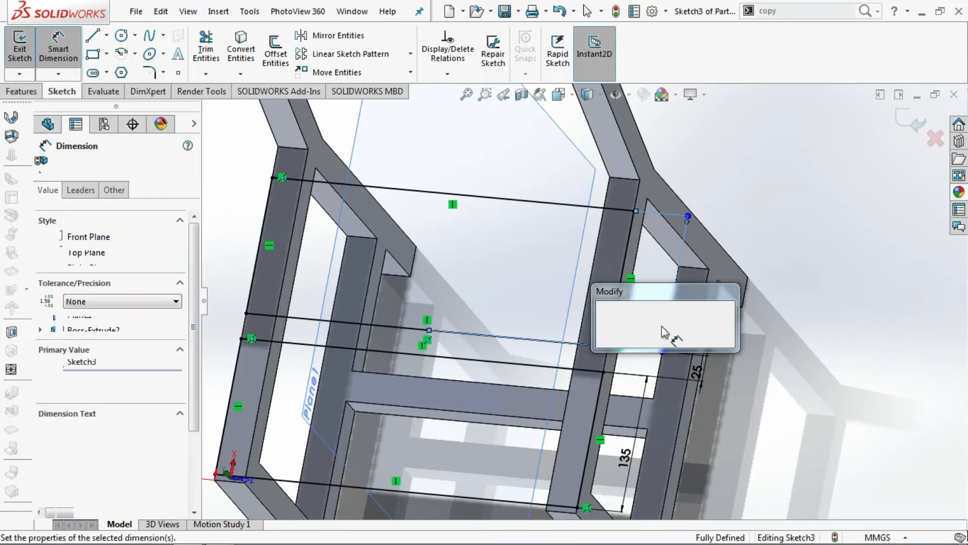
type("140")
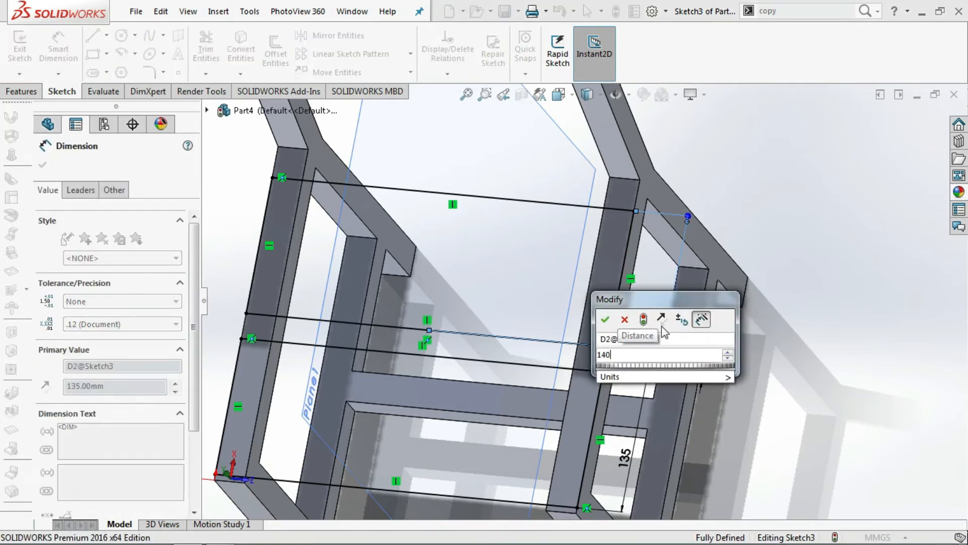
key("Return")
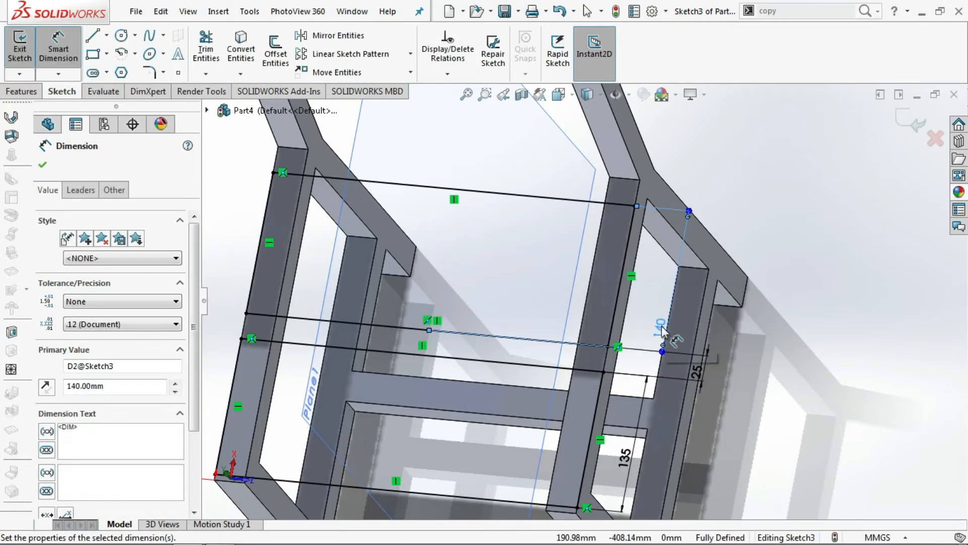
double_click(629, 453)
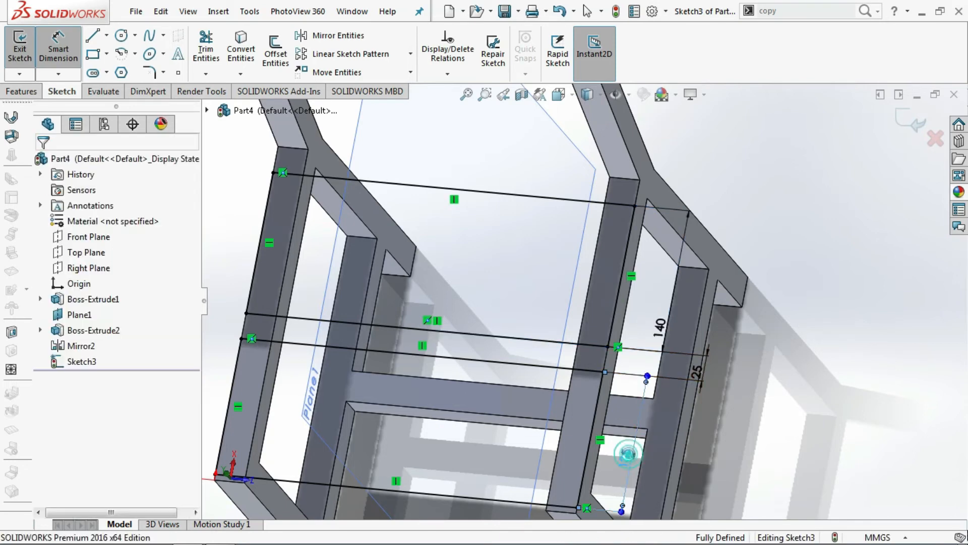
type("140")
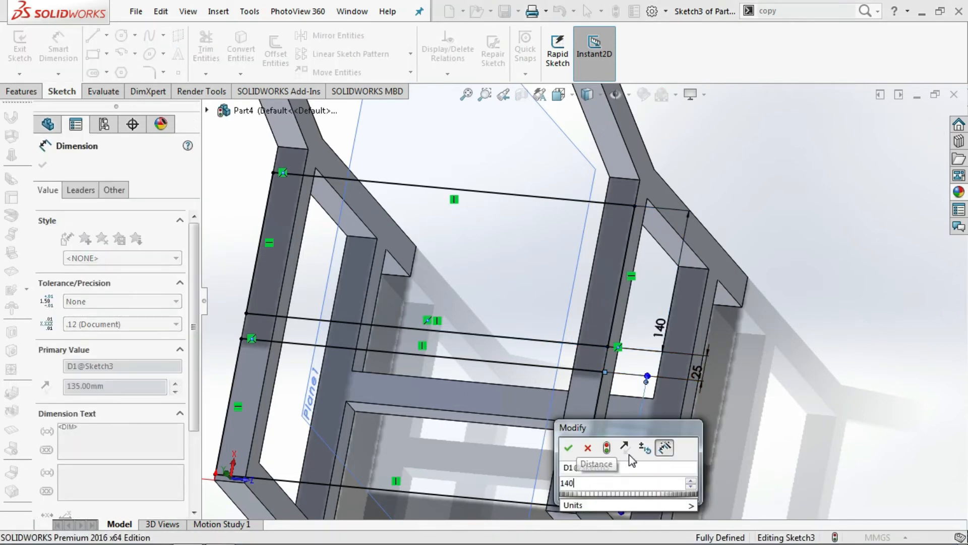
key("Return")
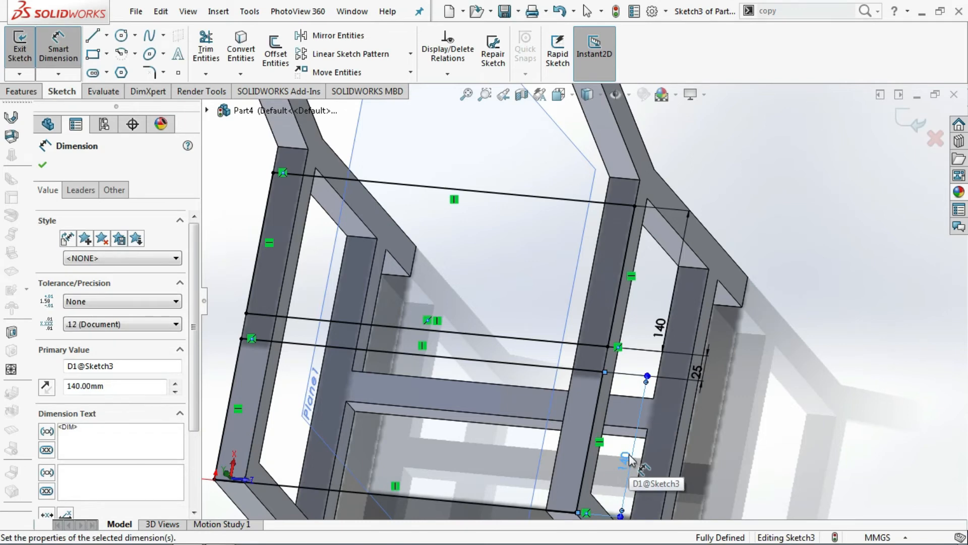
scroll(629, 454, "up", 2)
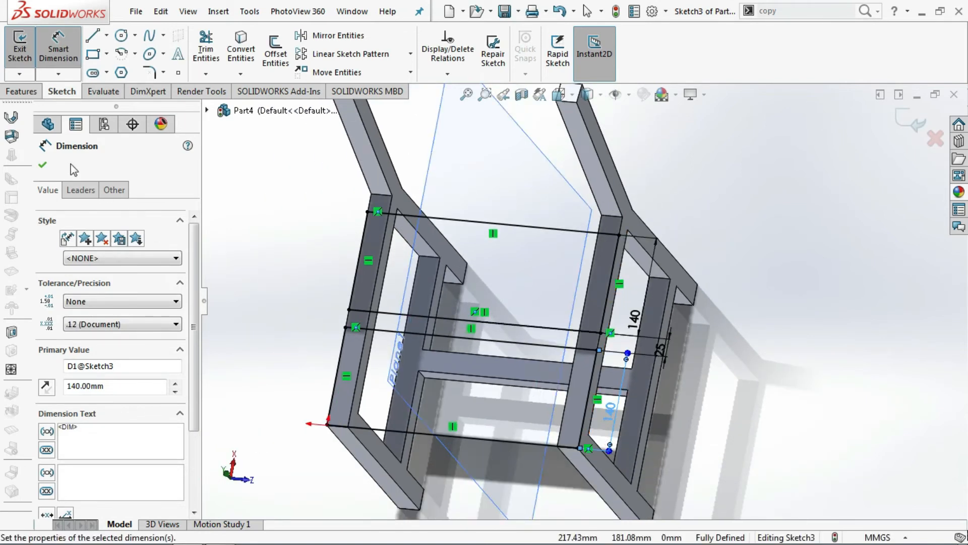
Step: Extrude the two seat rectangles 10 mm into slats, merged with the chair frame
left_click(22, 92)
left_click(25, 63)
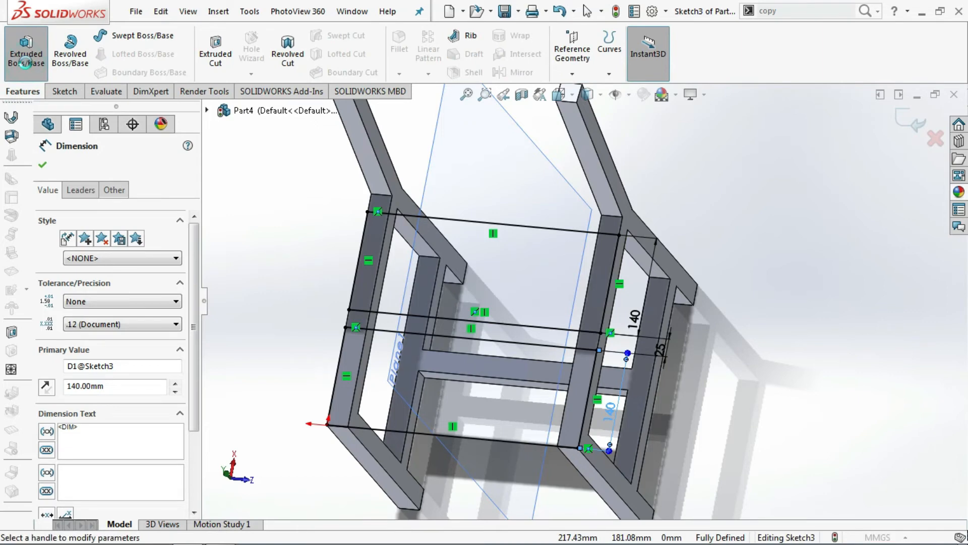
type("10")
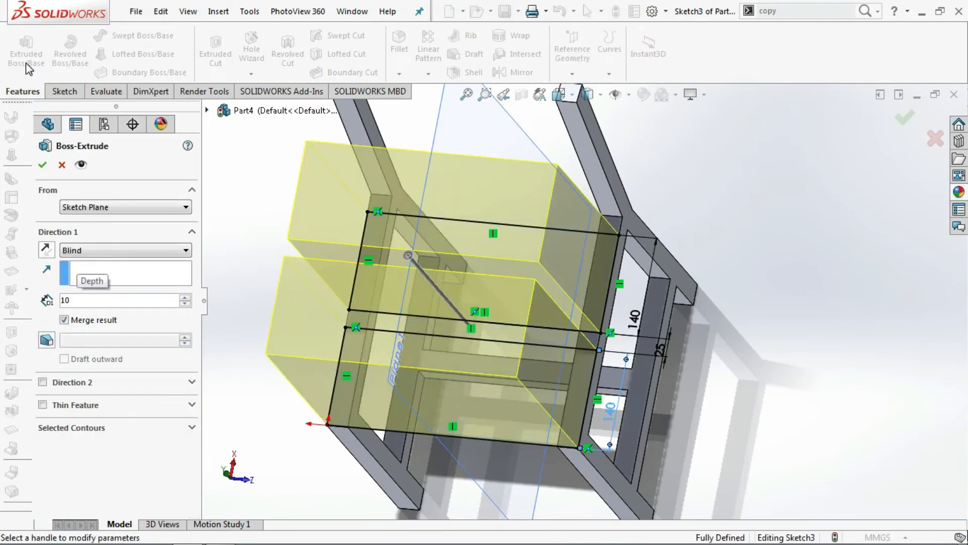
key("Return")
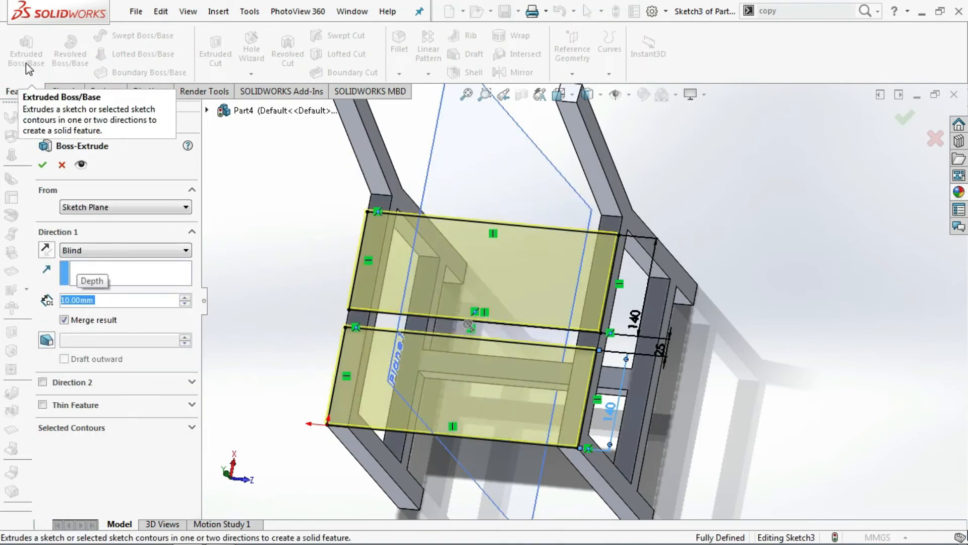
left_click(42, 164)
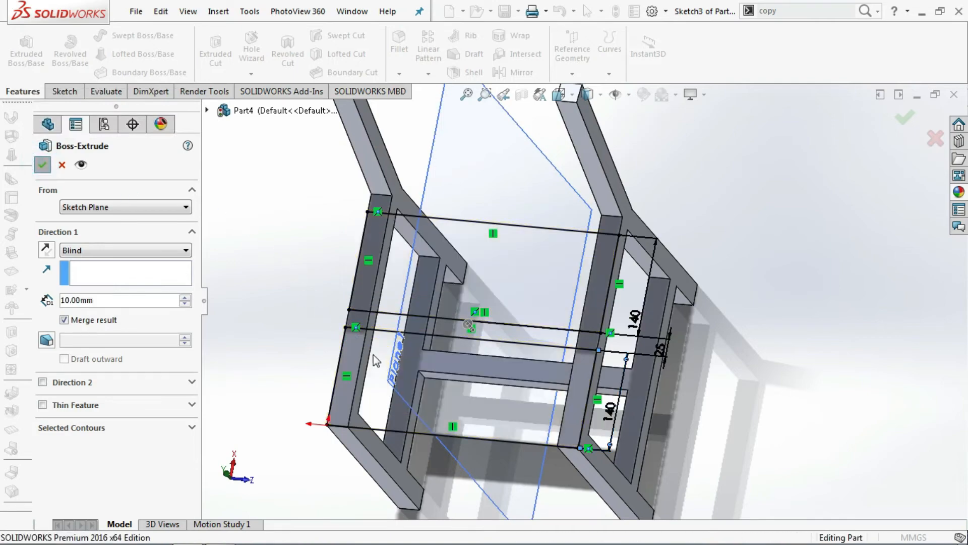
Step: On the front face of a backrest post, sketch a rectangle about 131 mm high and 360 mm wide across both posts from their upper ends
middle_click_drag(513, 407, 551, 260)
scroll(458, 334, "down", 5)
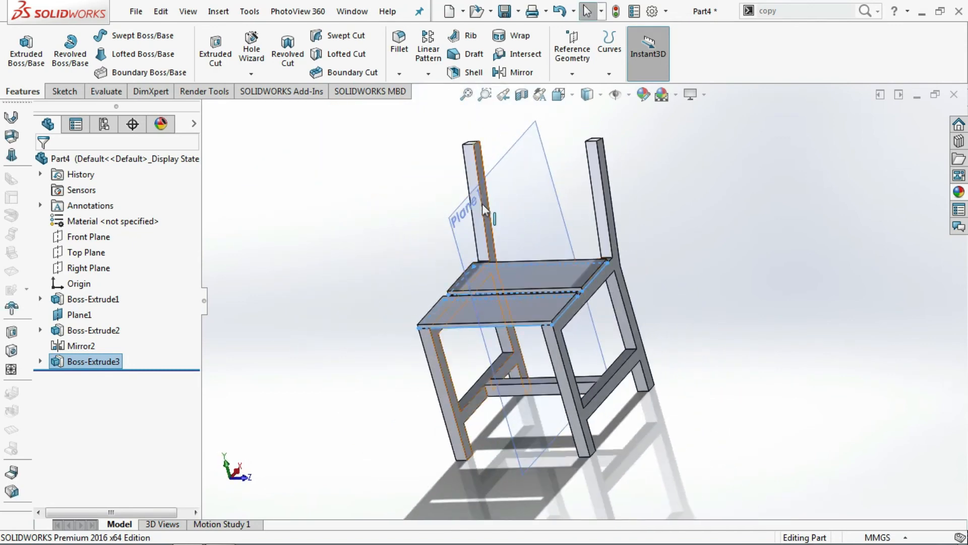
middle_click_drag(482, 224, 557, 170)
scroll(464, 201, "up", 4)
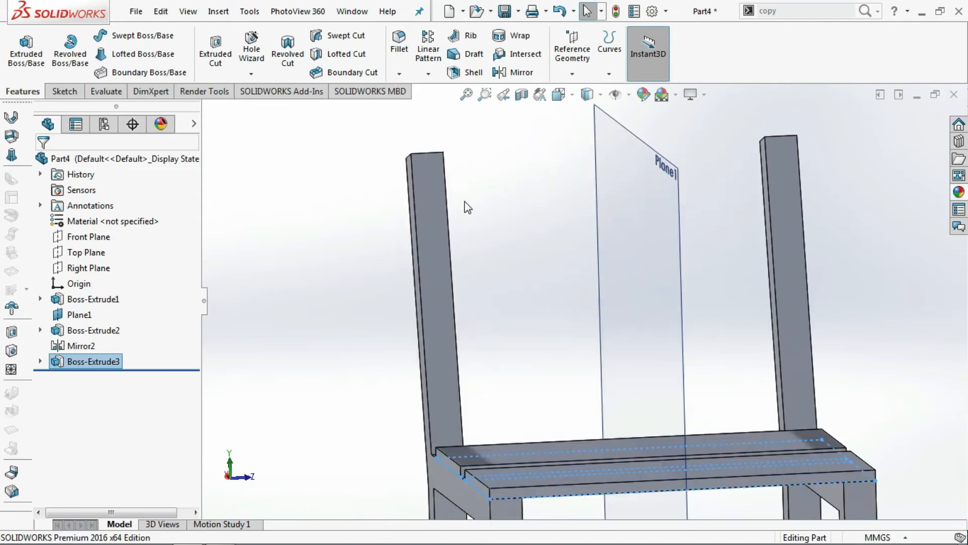
left_click(426, 198)
left_click(499, 136)
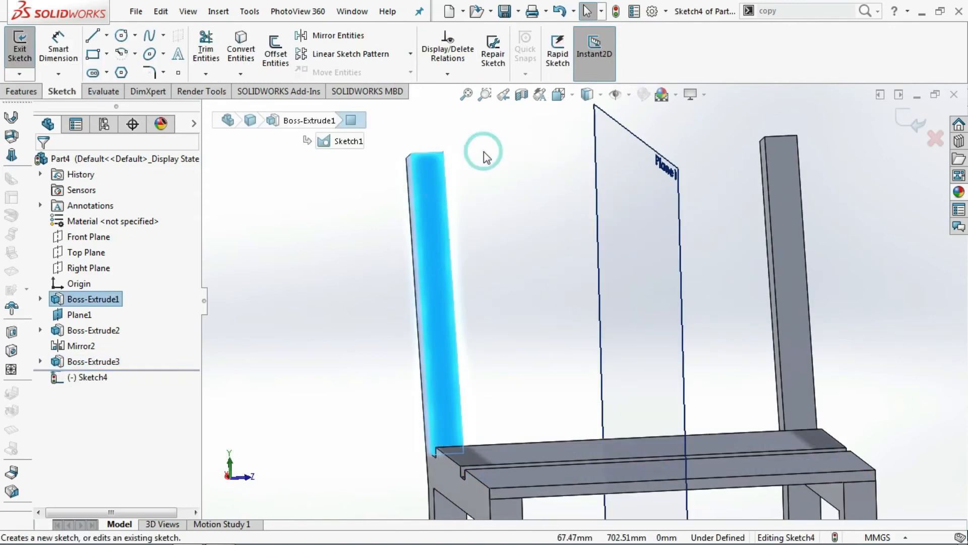
left_click(100, 56)
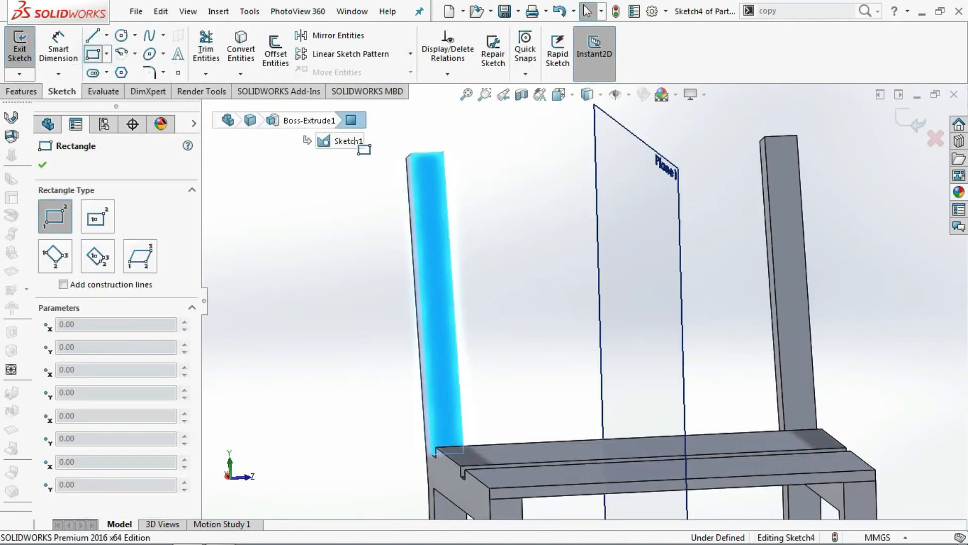
left_click(411, 153)
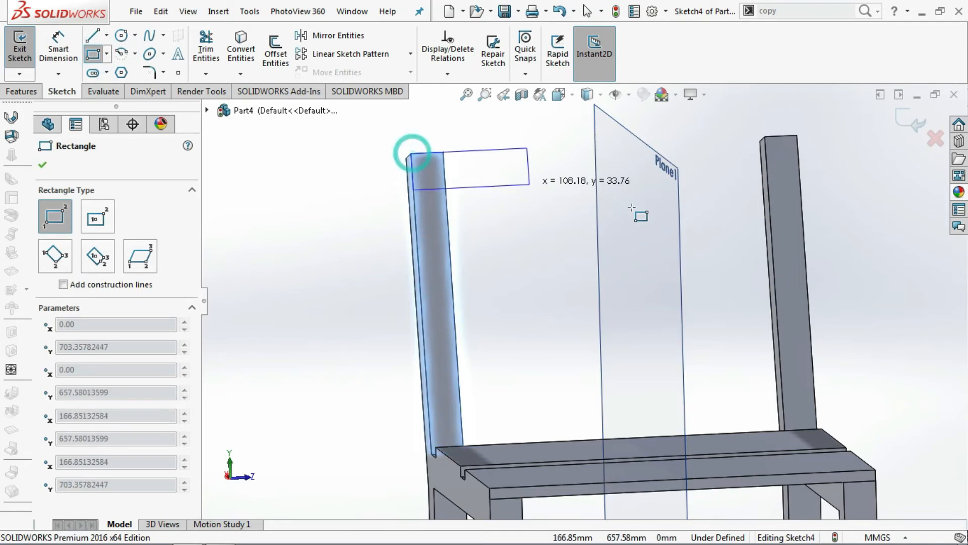
left_click(807, 275)
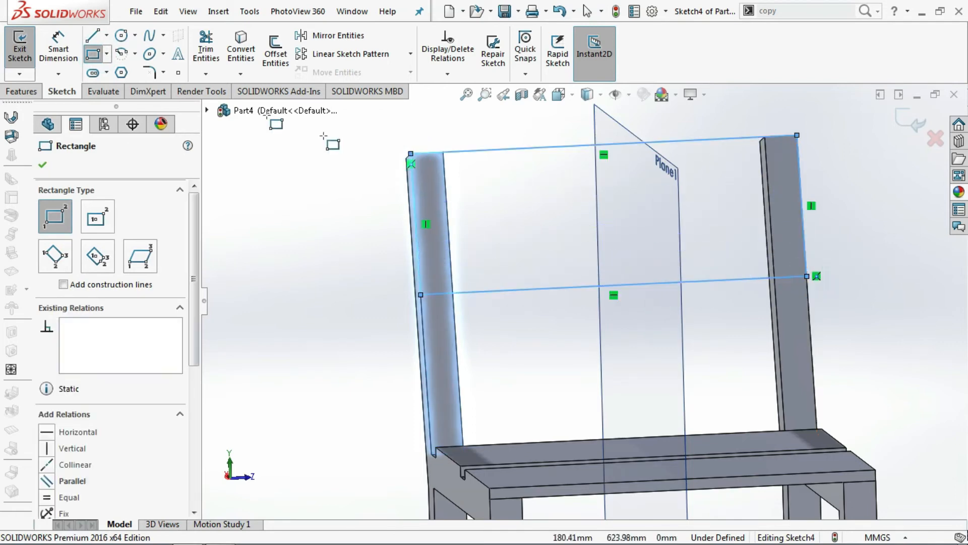
Step: Dimension the height of the upper backrest rectangle as 140 mm
left_click(58, 48)
left_click(510, 147)
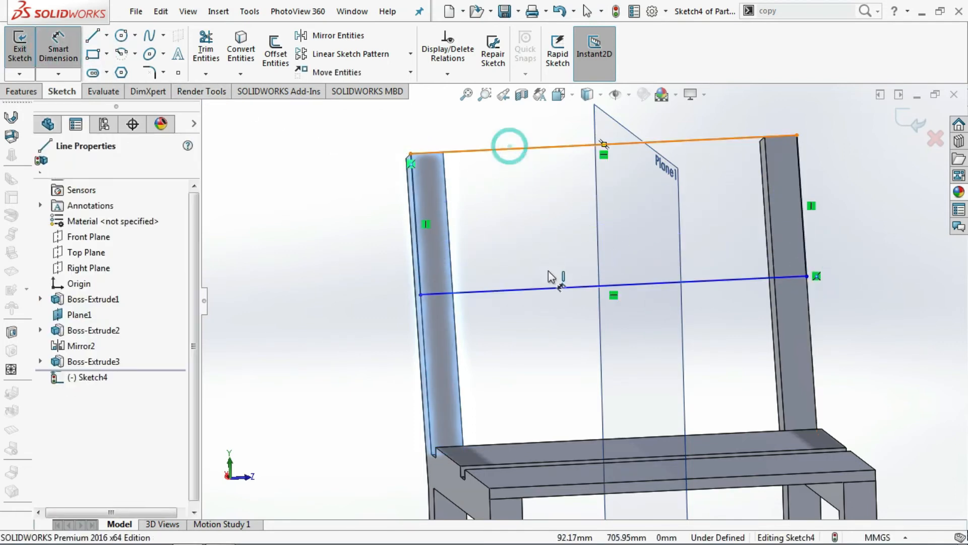
left_click(549, 285)
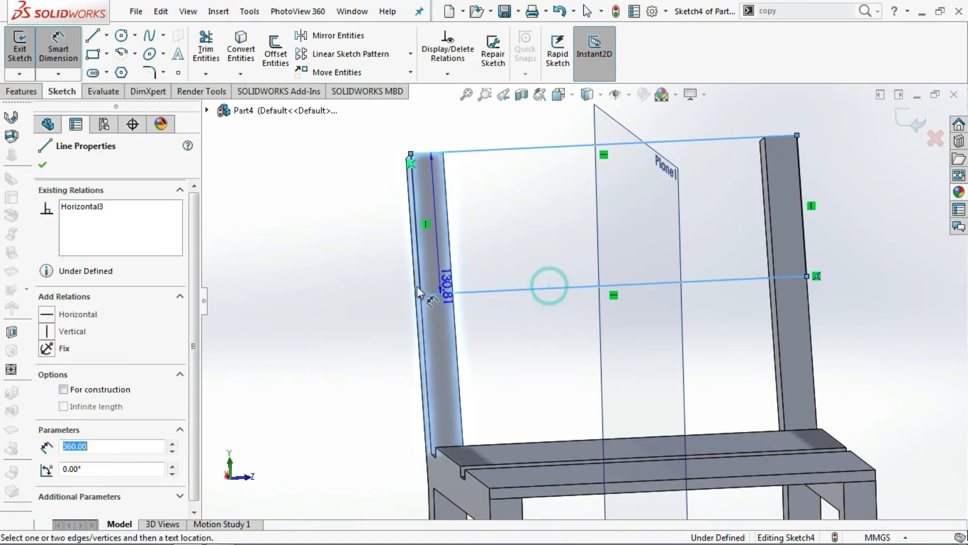
left_click(389, 284)
type("14")
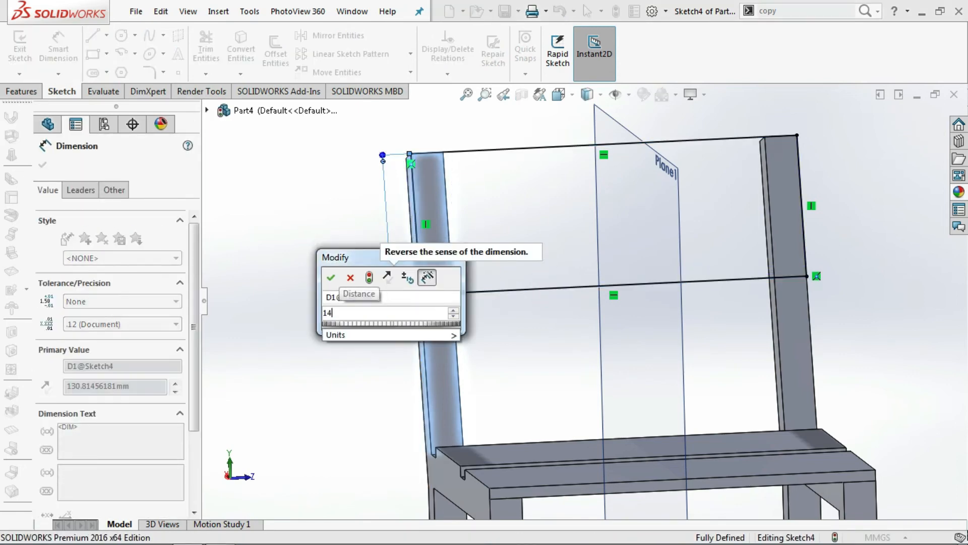
key("Escape")
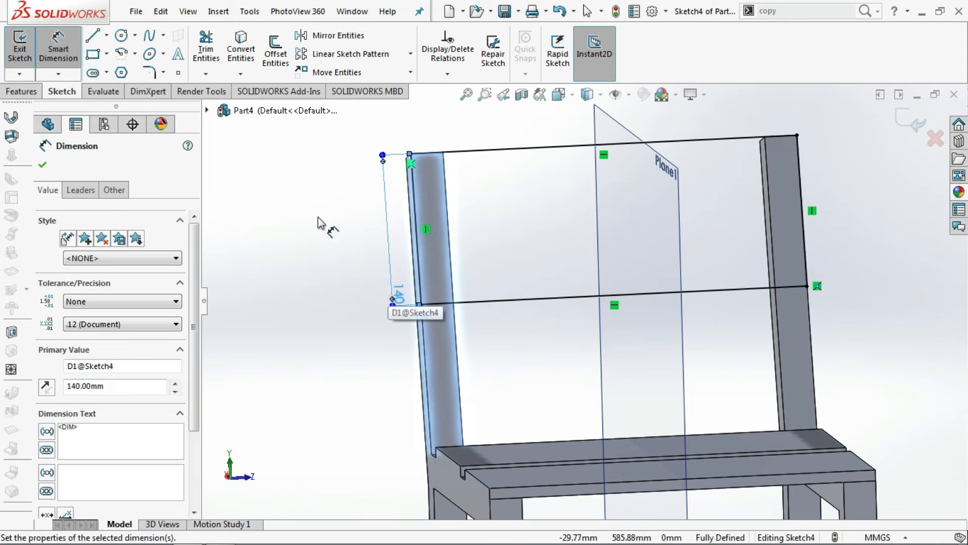
Step: Sketch a second rectangle across both backrest posts, from slightly below the upper rectangle to just above the seat
left_click(92, 53)
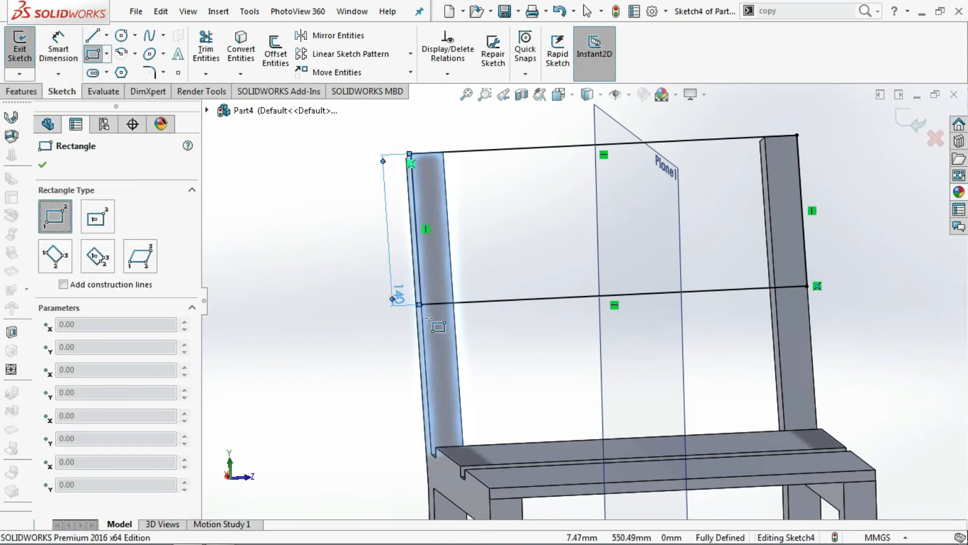
left_click(421, 306)
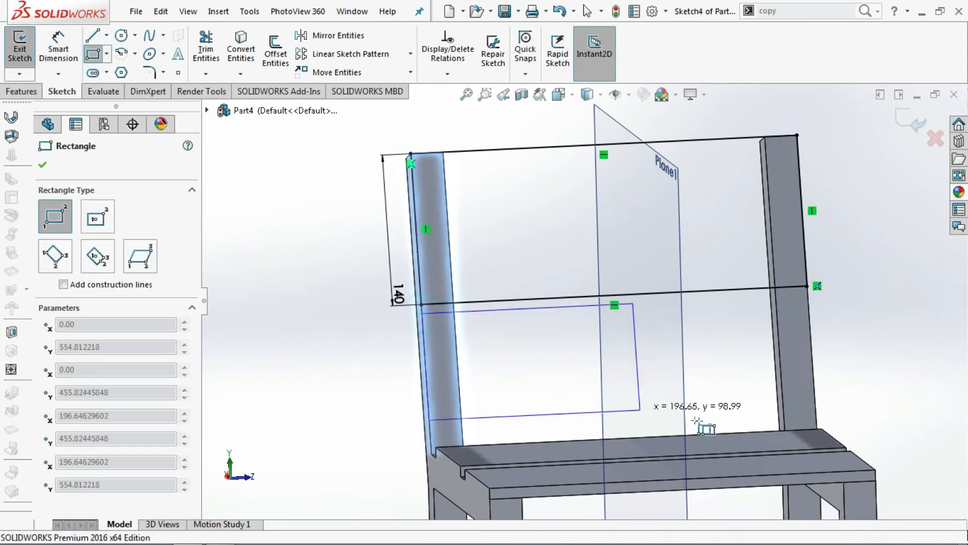
left_click(818, 425)
Step: Extrude the two backrest rectangles 10 mm into slats, merged with the chair frame
left_click(21, 91)
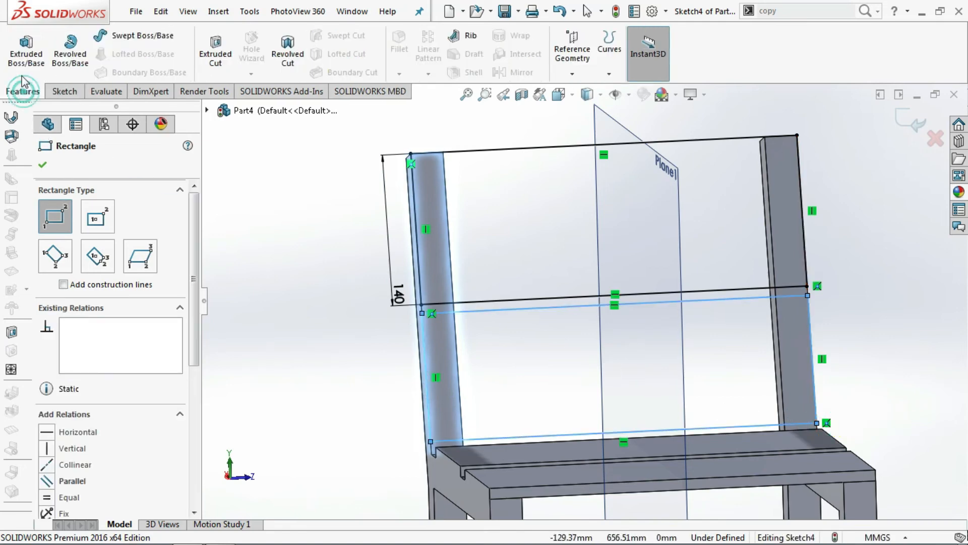
left_click(26, 51)
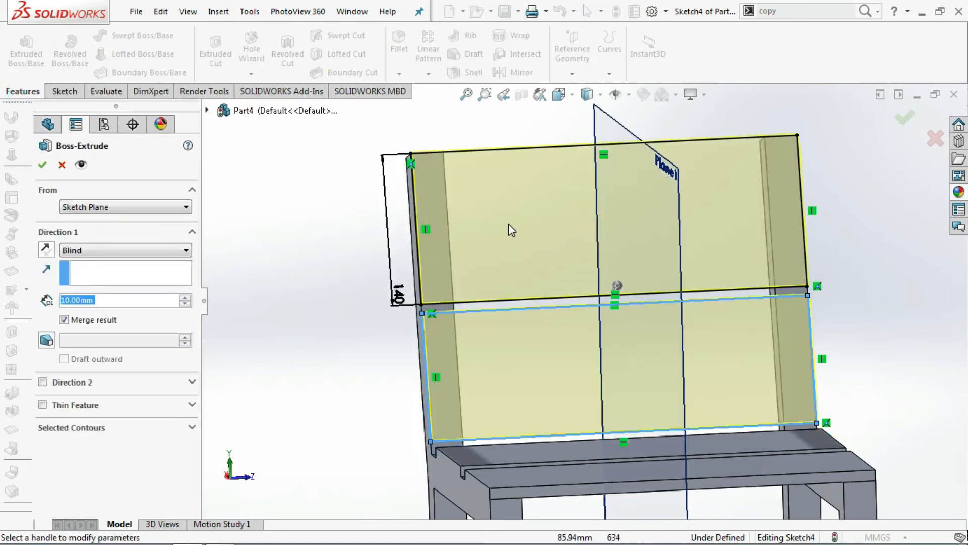
left_click(41, 165)
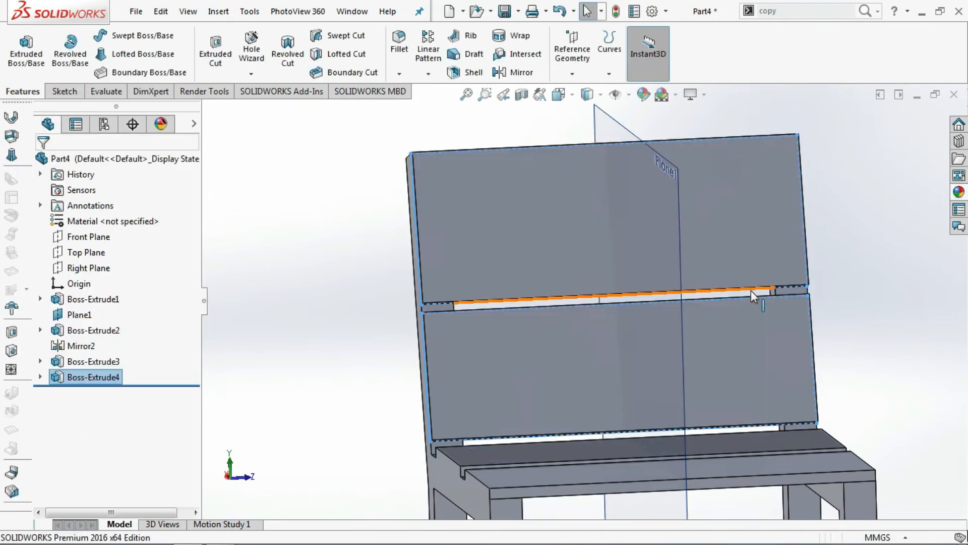
Step: Apply the unfinished birch endgrain wood appearance to the chair frame features: the side frame, the connecting bar and the mirrored side
middle_click_drag(806, 364, 714, 423)
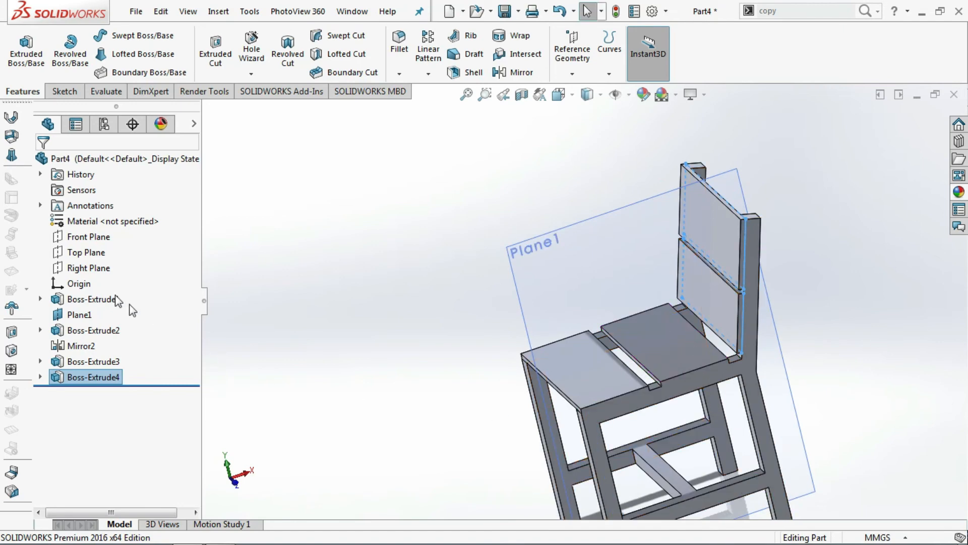
left_click(104, 299)
left_click(96, 330, "ctrl")
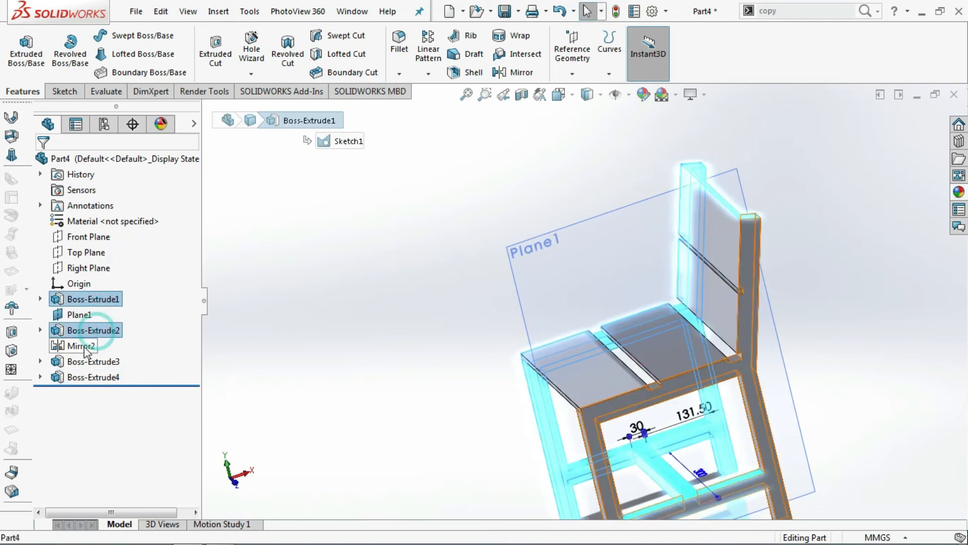
left_click(81, 346, "ctrl")
left_click(960, 192)
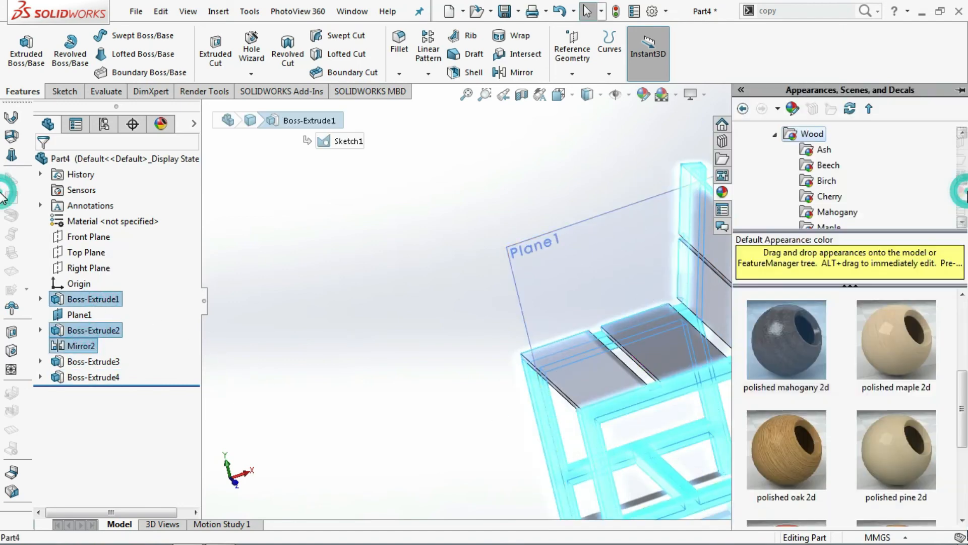
left_click_drag(964, 396, 964, 308)
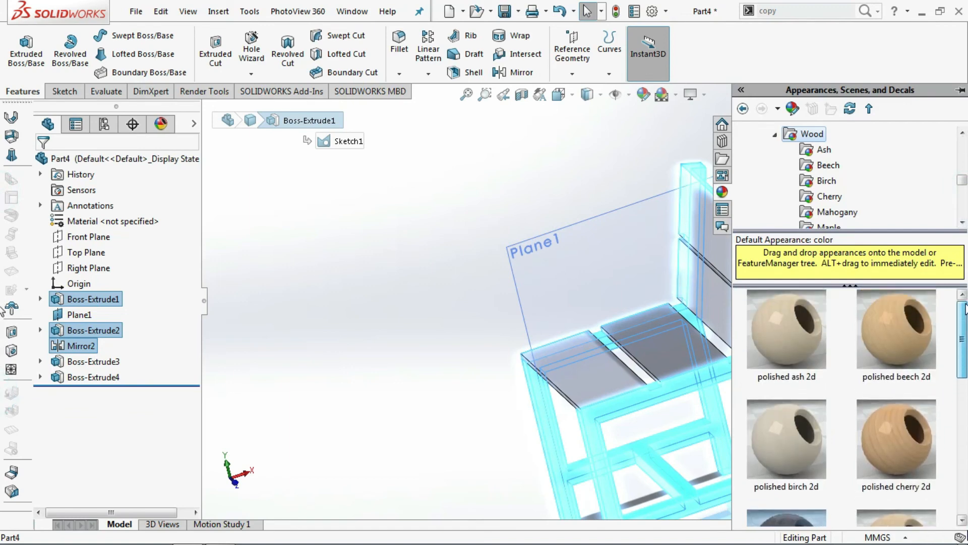
left_click(815, 150)
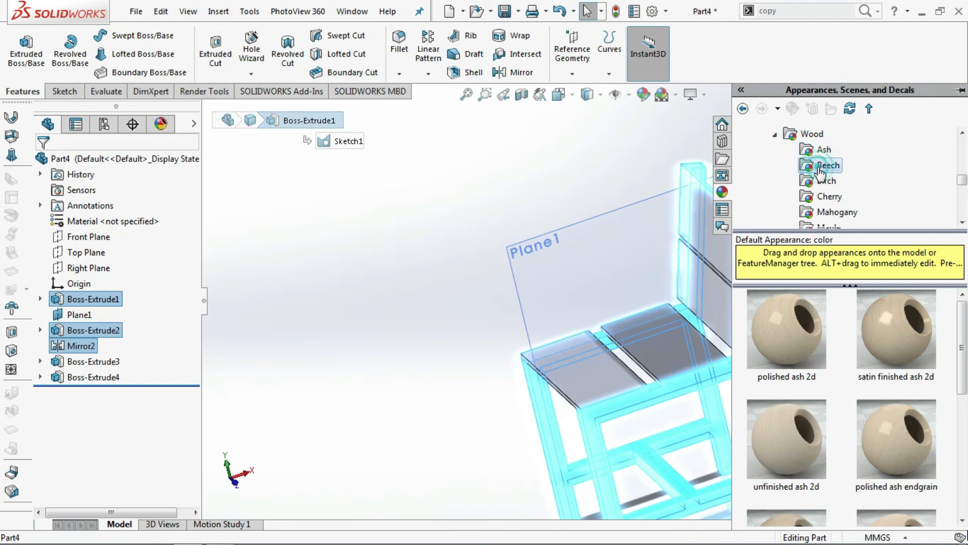
left_click(818, 168)
left_click_drag(963, 318, 966, 395)
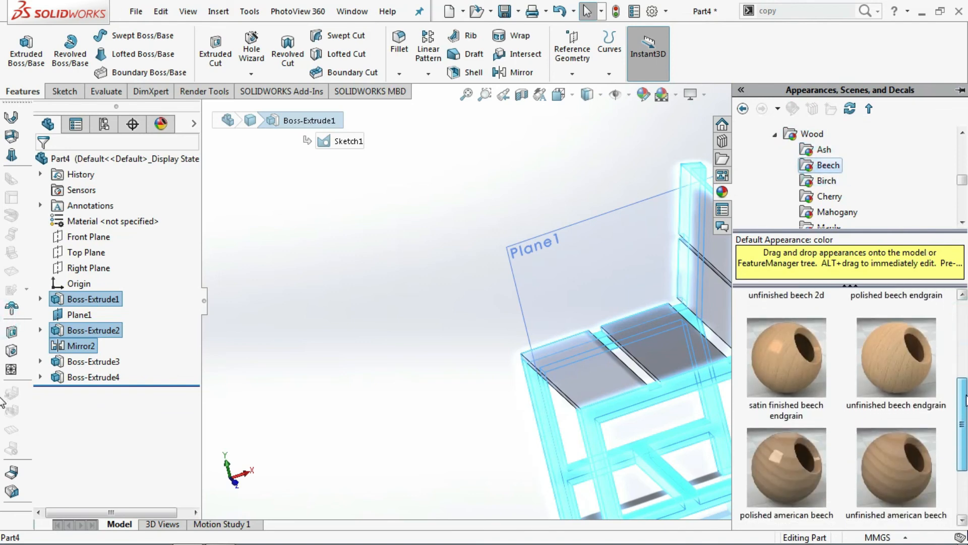
left_click(825, 182)
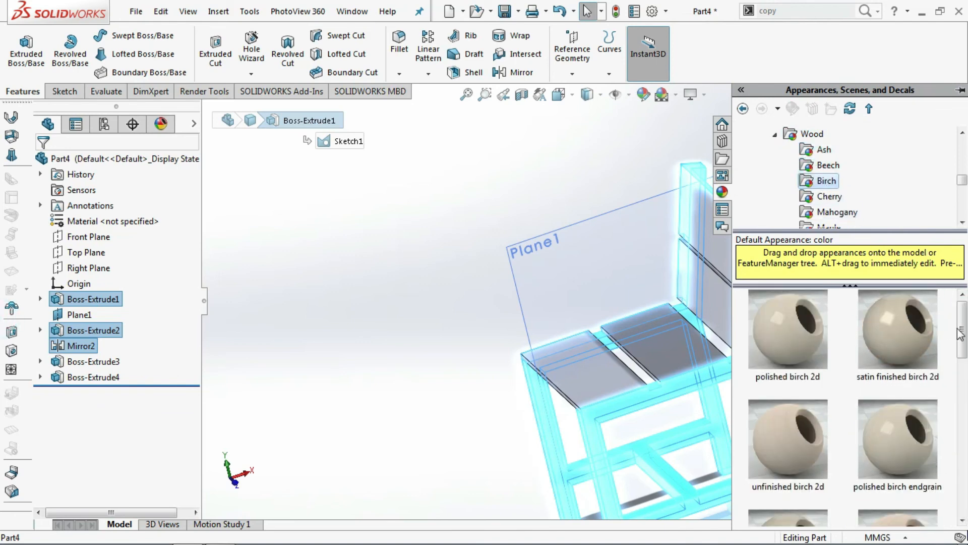
left_click_drag(961, 332, 963, 371)
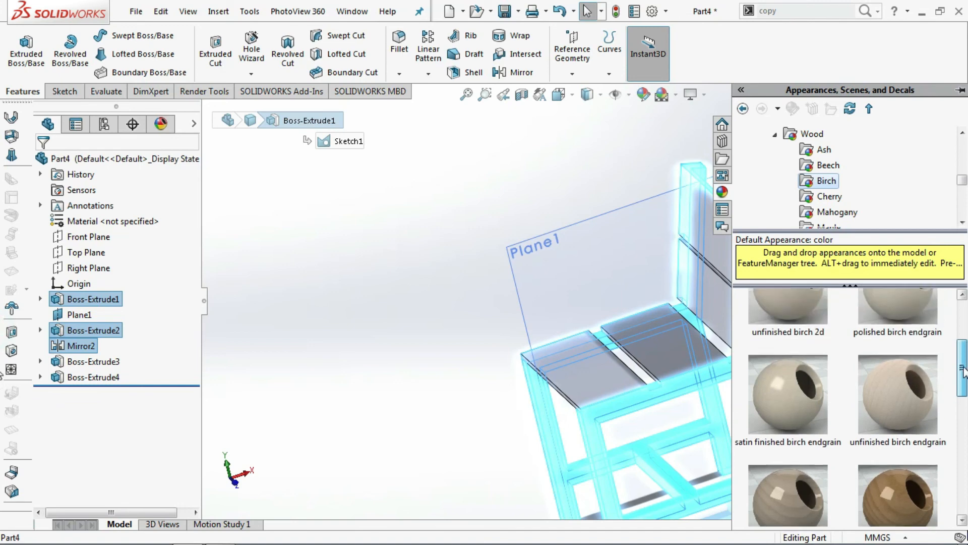
double_click(912, 396)
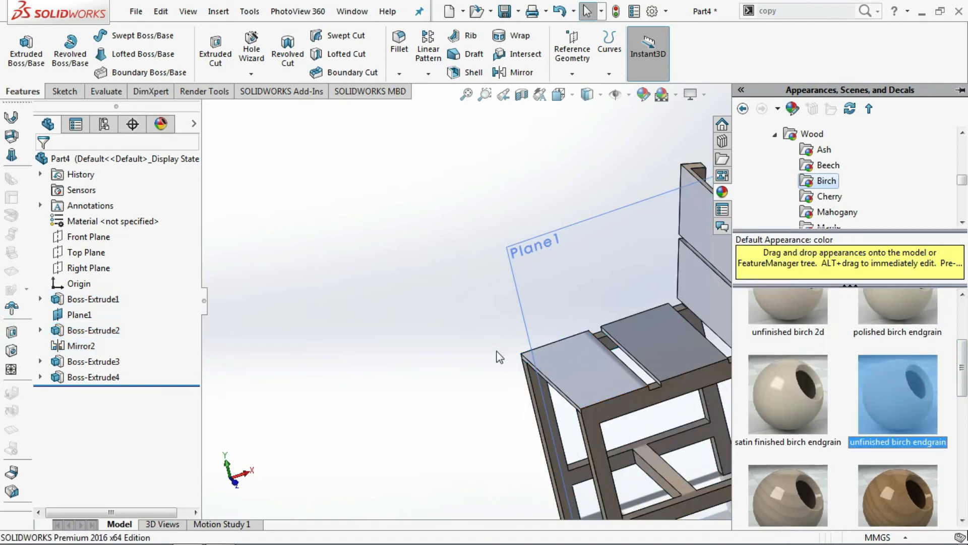
Step: Apply the polished birch wood appearance to the seat slat and backrest slat extrusions
middle_click_drag(531, 332, 499, 337)
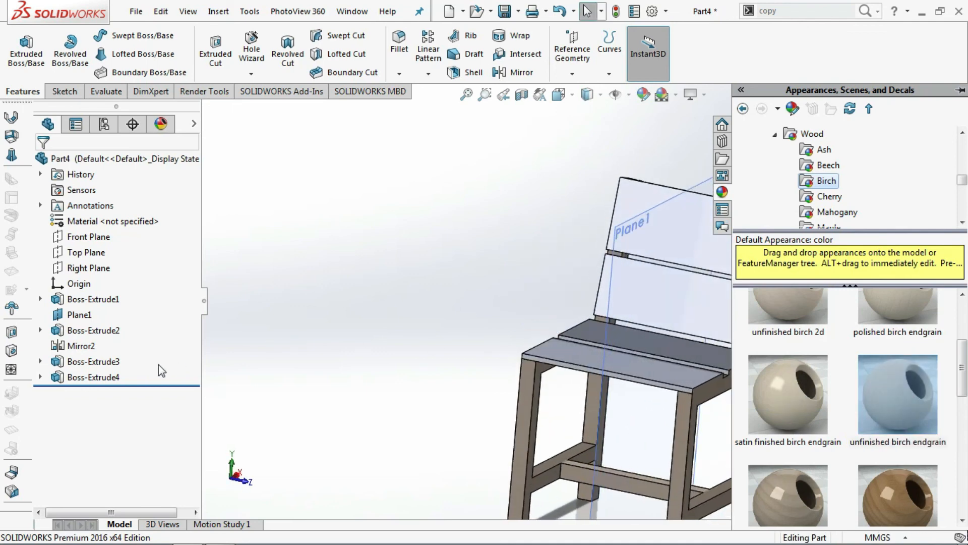
left_click(107, 361)
left_click(112, 378, "ctrl")
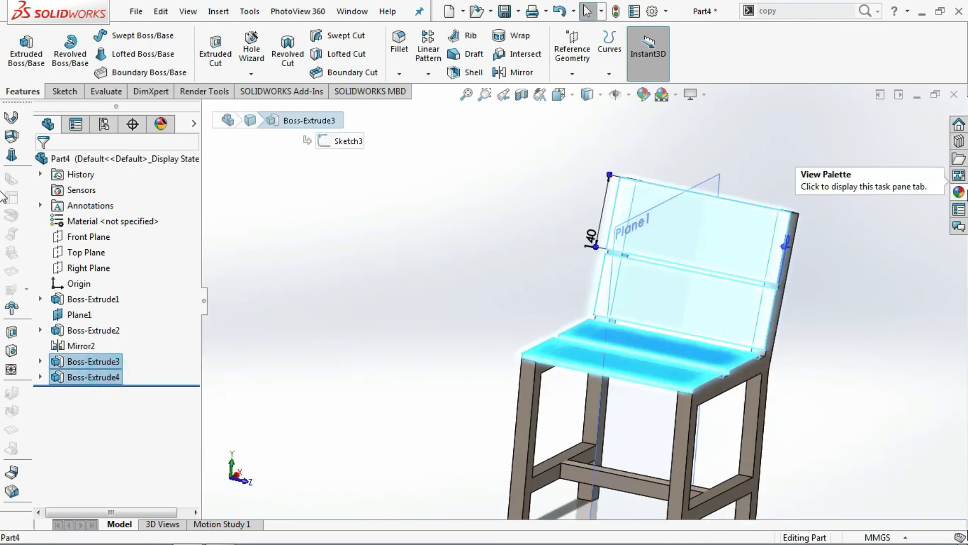
left_click(961, 194)
left_click_drag(964, 358, 967, 307)
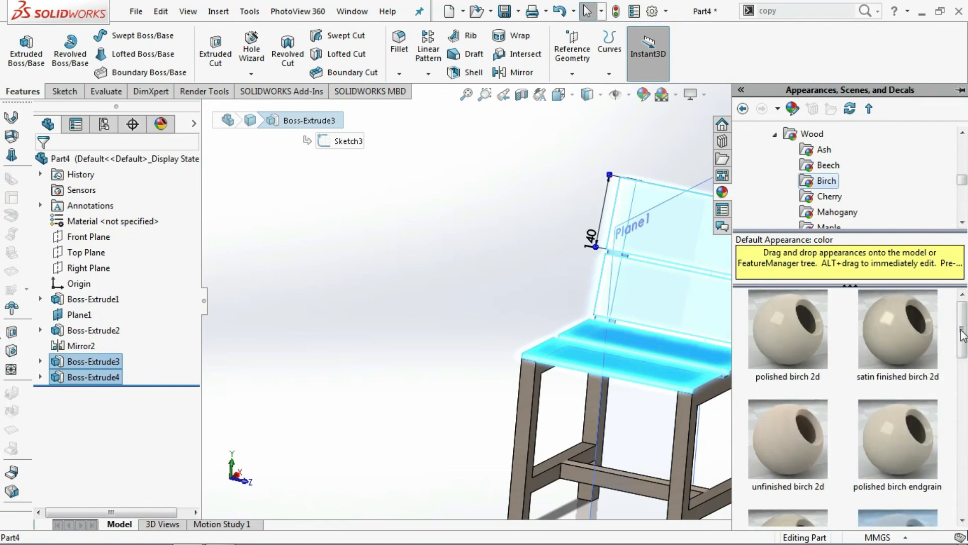
left_click_drag(963, 336, 964, 388)
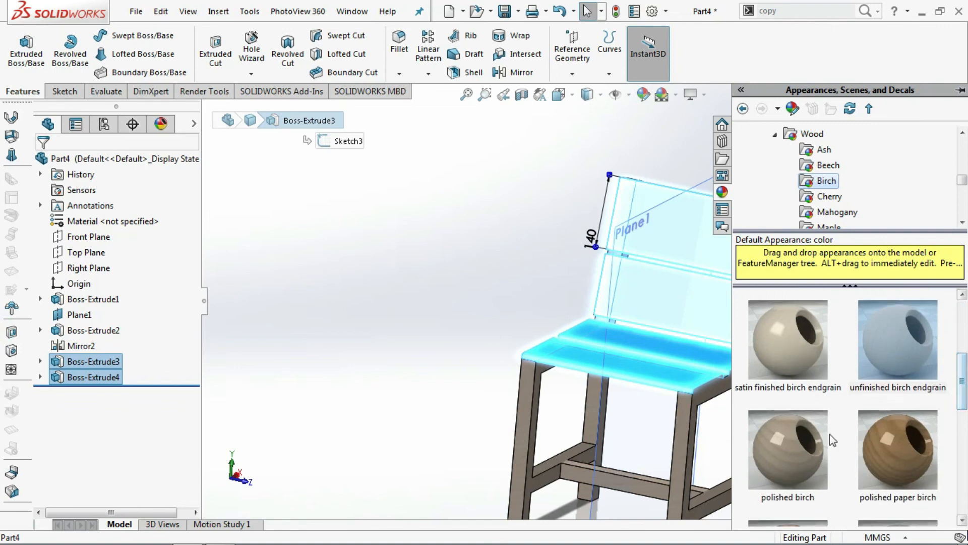
left_click(792, 446)
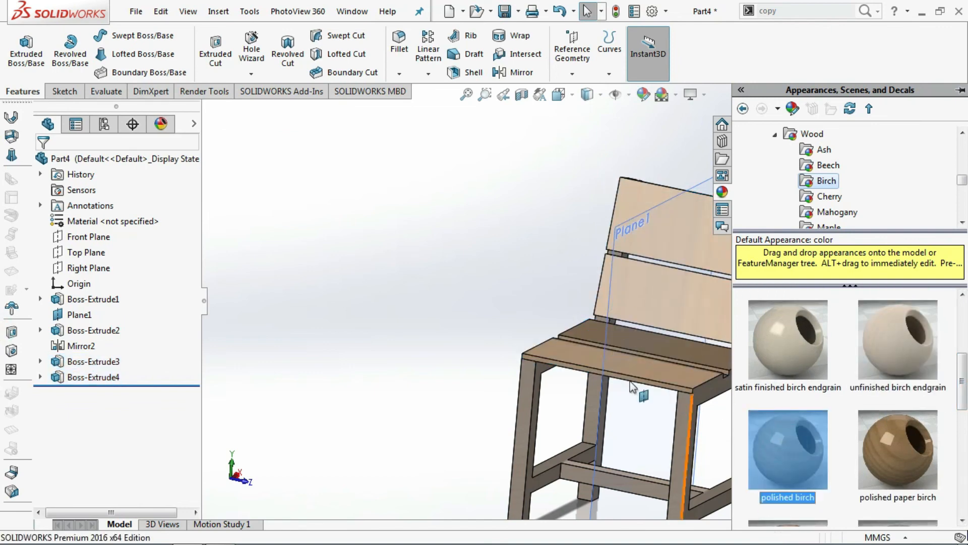
Step: Hide the mid-plane Plane1 that runs through the chair
scroll(631, 387, "up", 5)
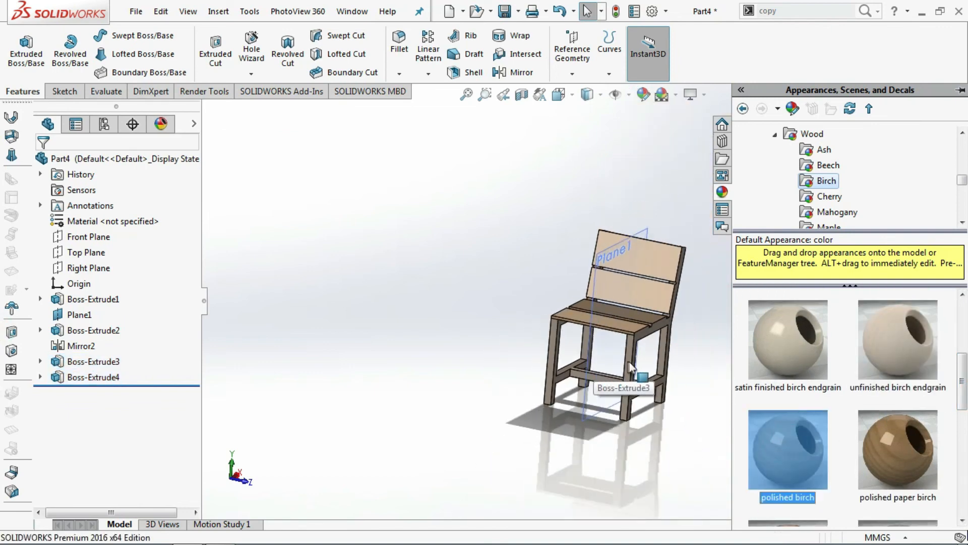
middle_click_drag(629, 362, 580, 345)
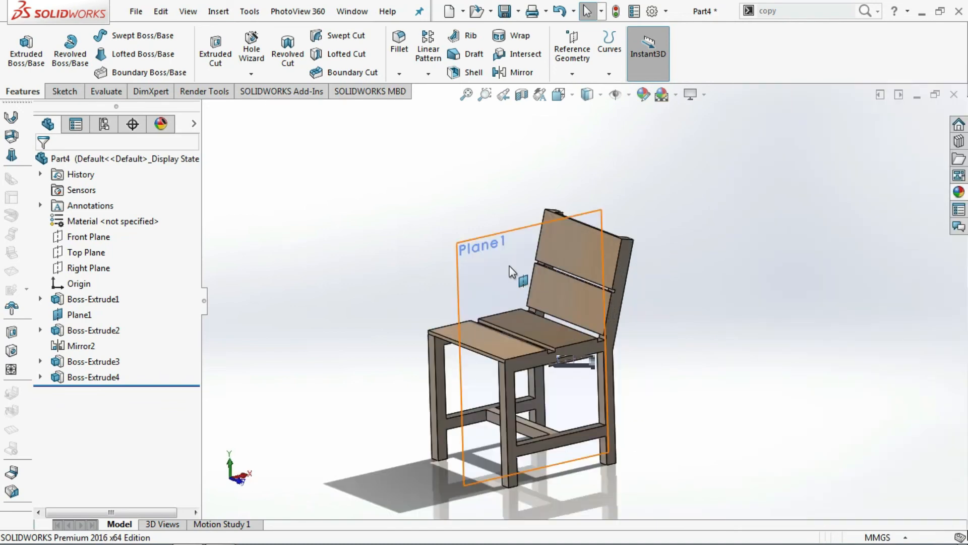
right_click(509, 266)
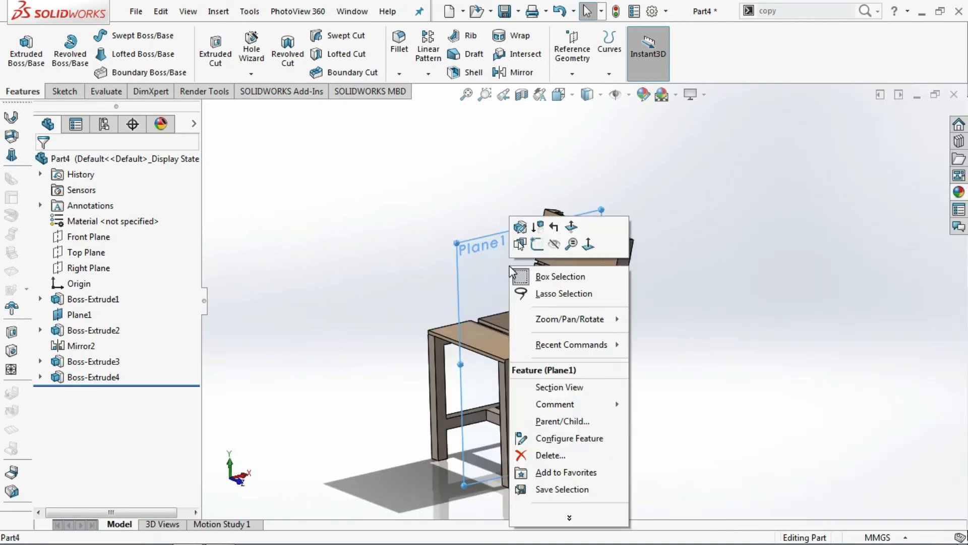
left_click(553, 244)
middle_click_drag(744, 311, 743, 308)
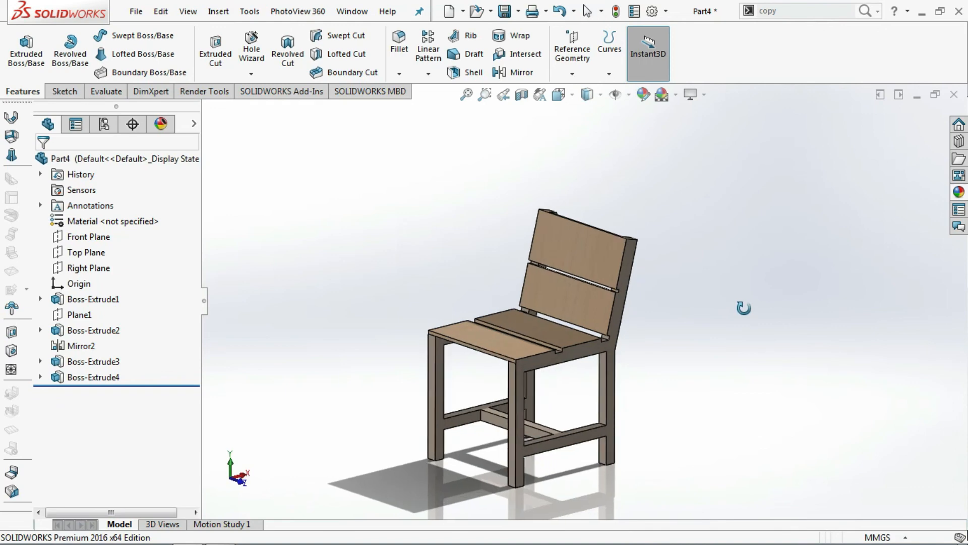